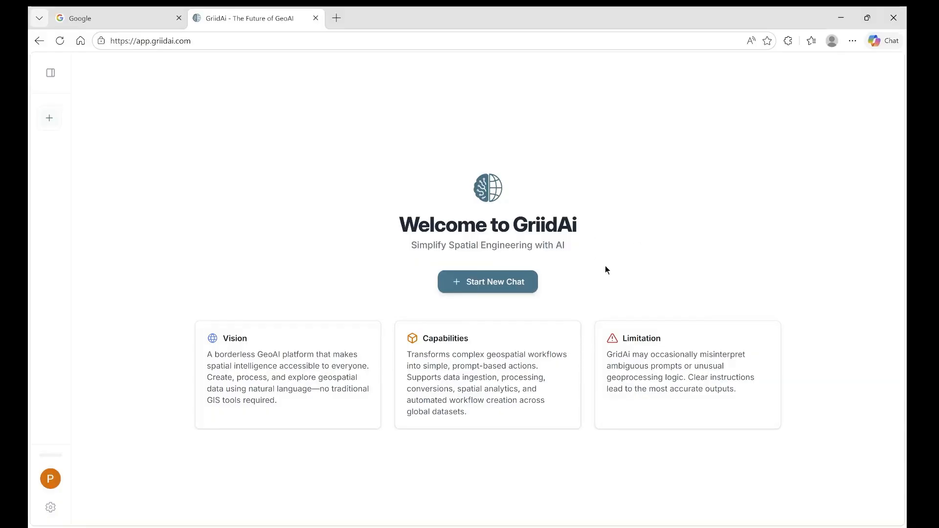
- Start a new chat session and rename it "Sea Level Rise Analsyis"
{"action": "left_click", "coordinate": [519, 292]}
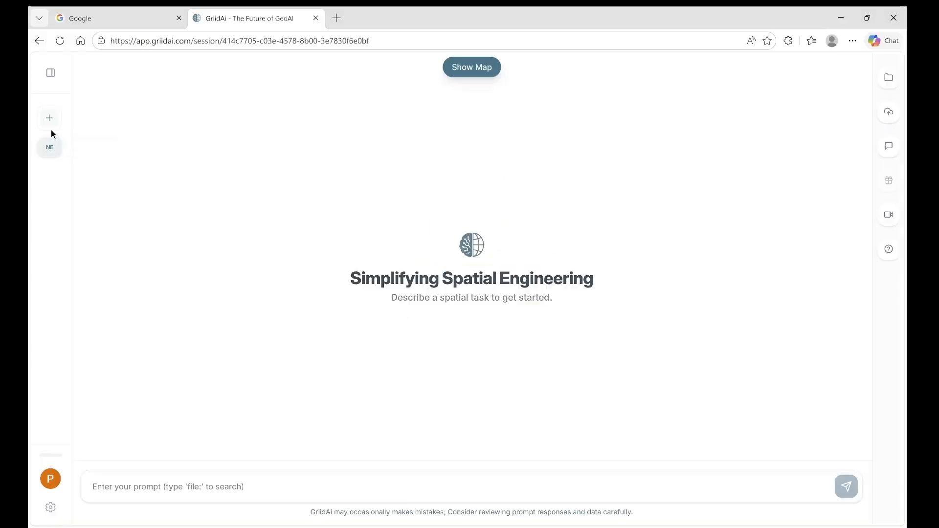
{"action": "left_click", "coordinate": [51, 73]}
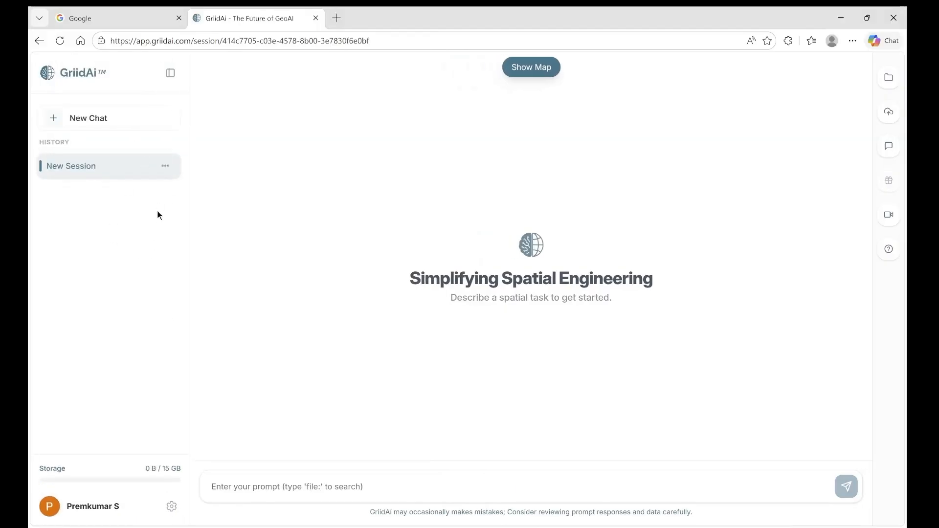
{"action": "left_click", "coordinate": [167, 169]}
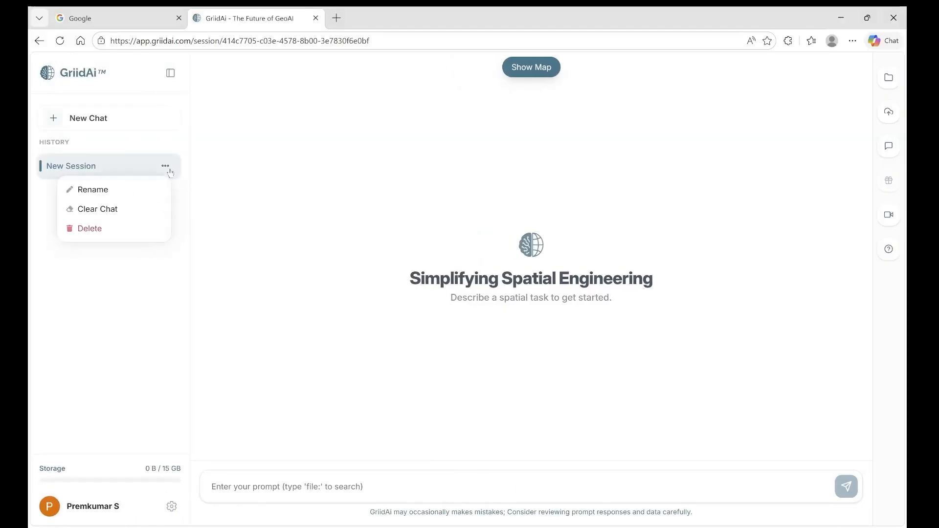
{"action": "left_click", "coordinate": [131, 196]}
{"action": "key", "text": "ctrl+a"}
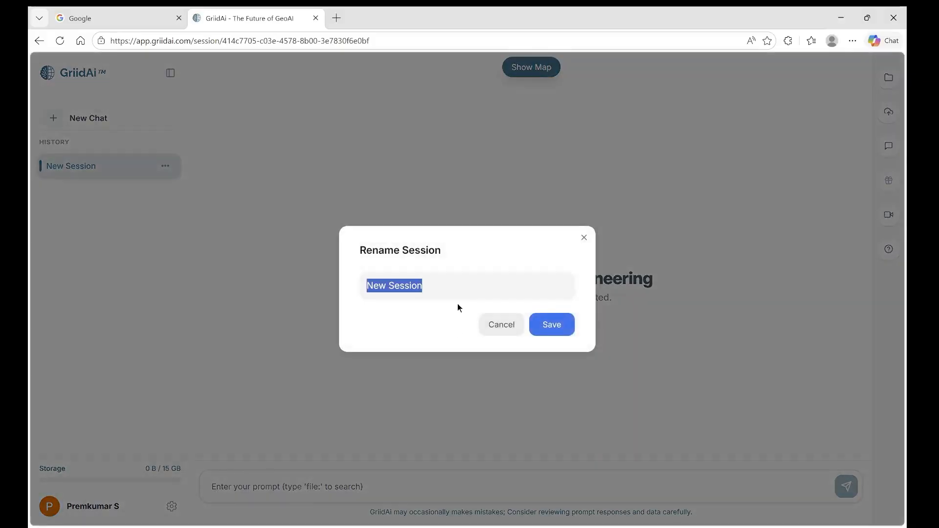
{"action": "key", "text": "BackSpace"}
{"action": "type", "text": "Sea Level"}
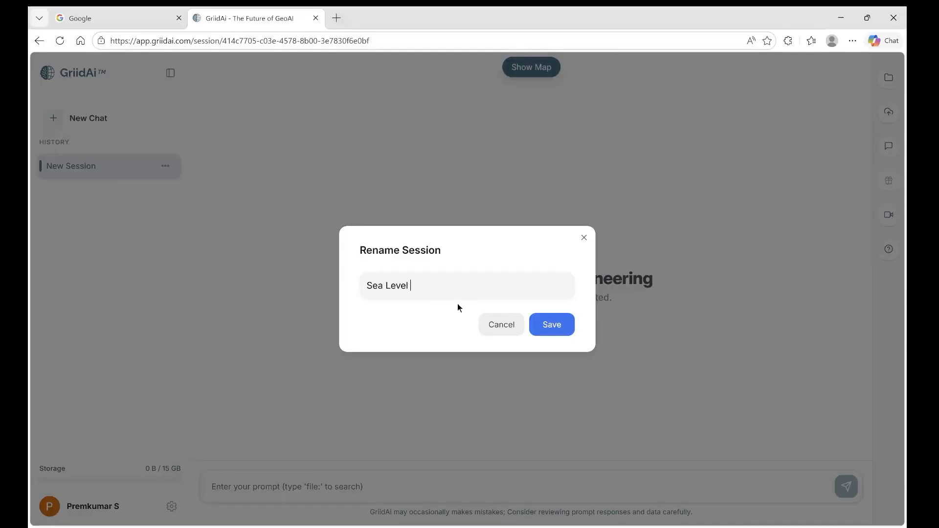
{"action": "type", "text": " Rise Analsyis"}
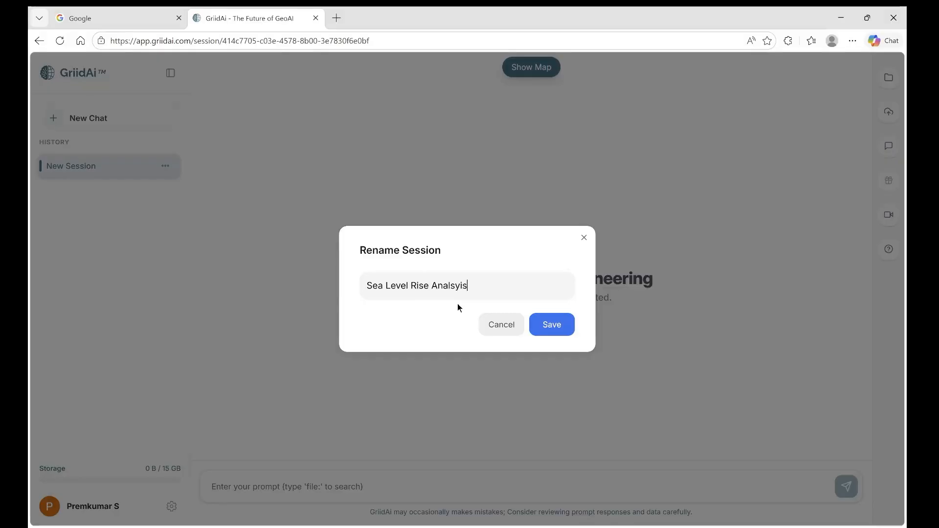
{"action": "left_click", "coordinate": [550, 331]}
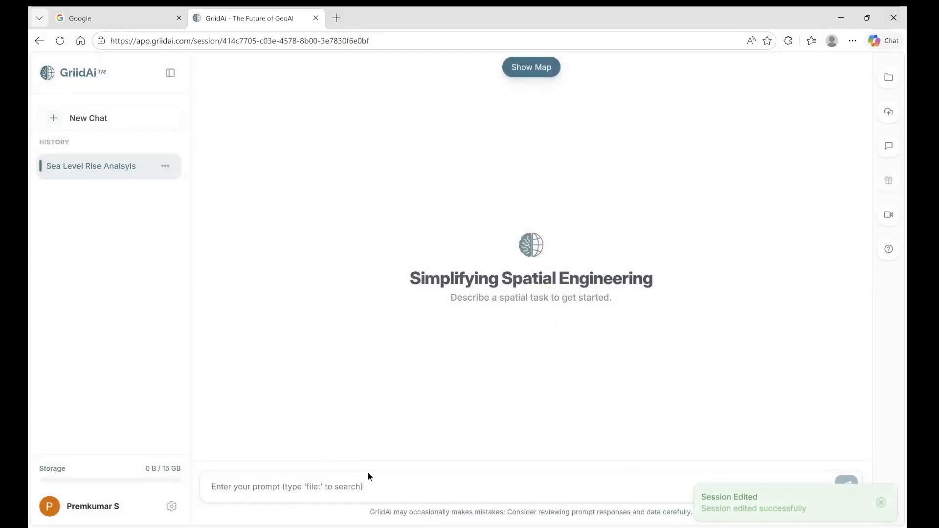
- Upload the eight GeoTIFF rasters (two 2ND_wb_mask files and six FL_Hillsborough files) and list them in the data catalog
{"action": "left_click", "coordinate": [888, 113]}
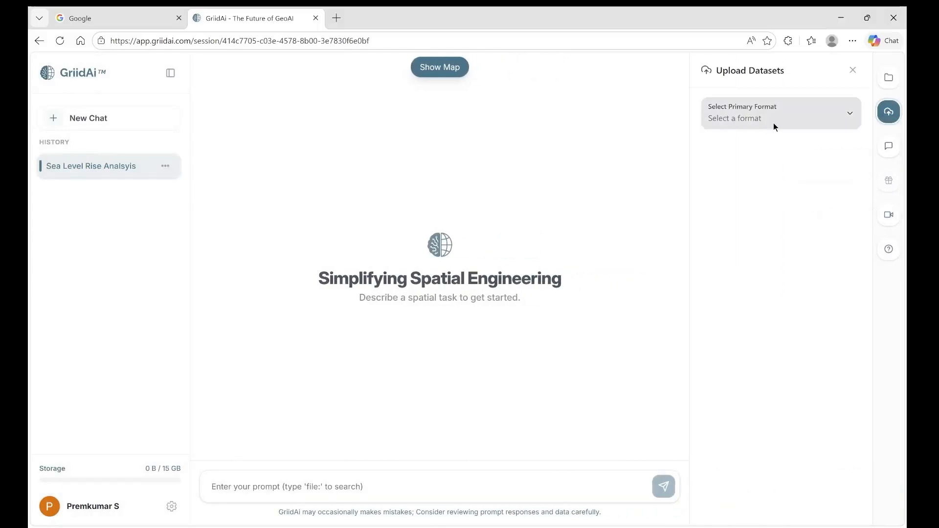
{"action": "left_click", "coordinate": [773, 122]}
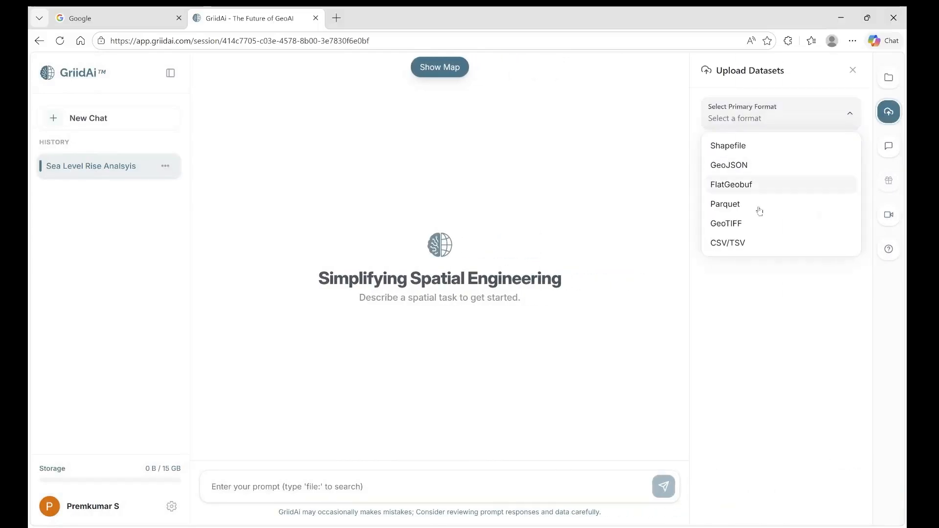
{"action": "left_click", "coordinate": [753, 224]}
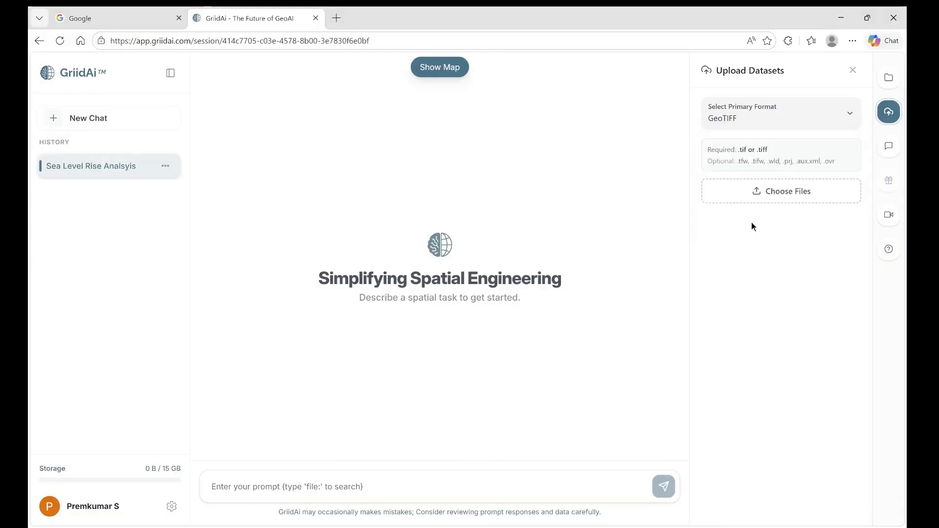
{"action": "left_click", "coordinate": [768, 194]}
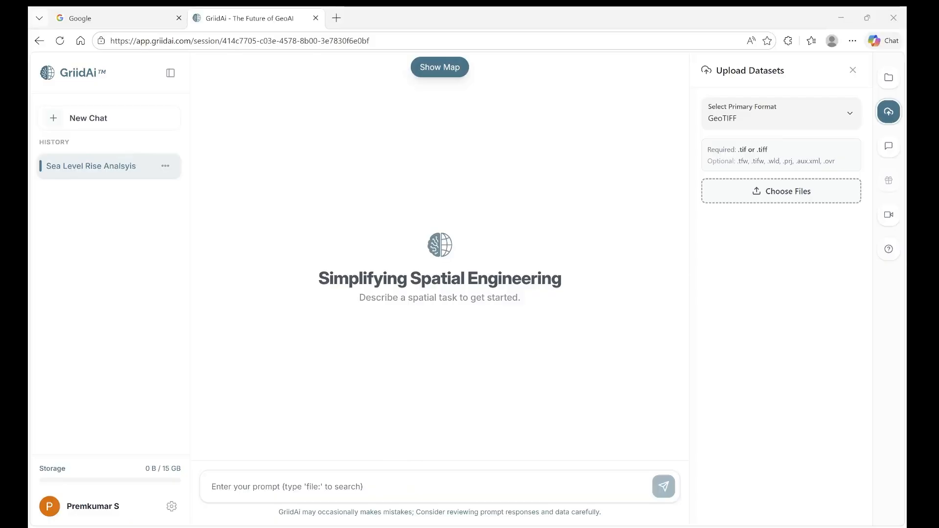
{"action": "left_click", "coordinate": [362, 429]}
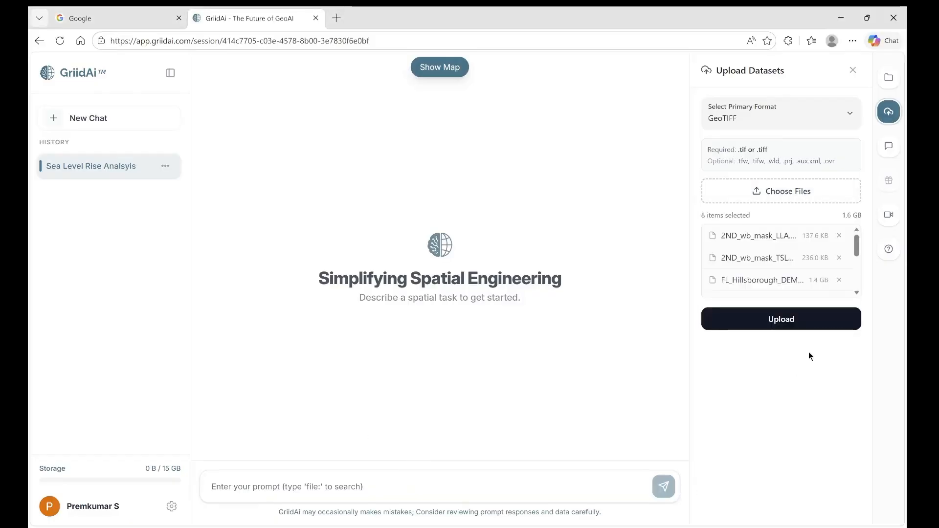
{"action": "left_click", "coordinate": [805, 319]}
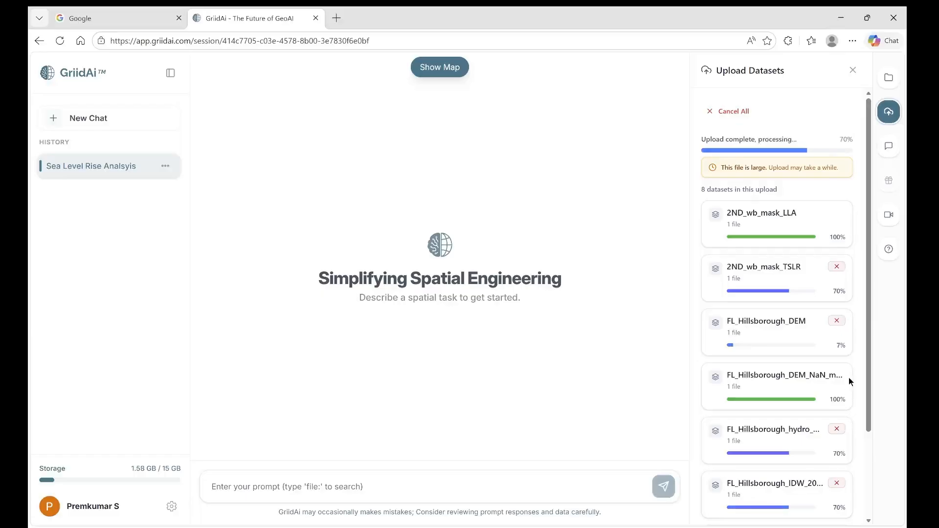
{"action": "scroll", "coordinate": [850, 381], "scroll_direction": "down", "scroll_amount": 3}
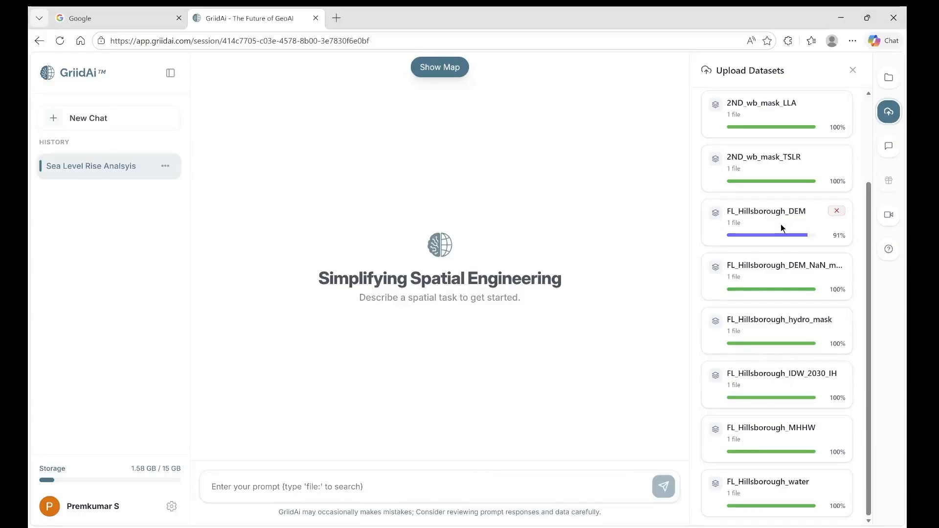
{"action": "scroll", "coordinate": [781, 224], "scroll_direction": "up", "scroll_amount": 3}
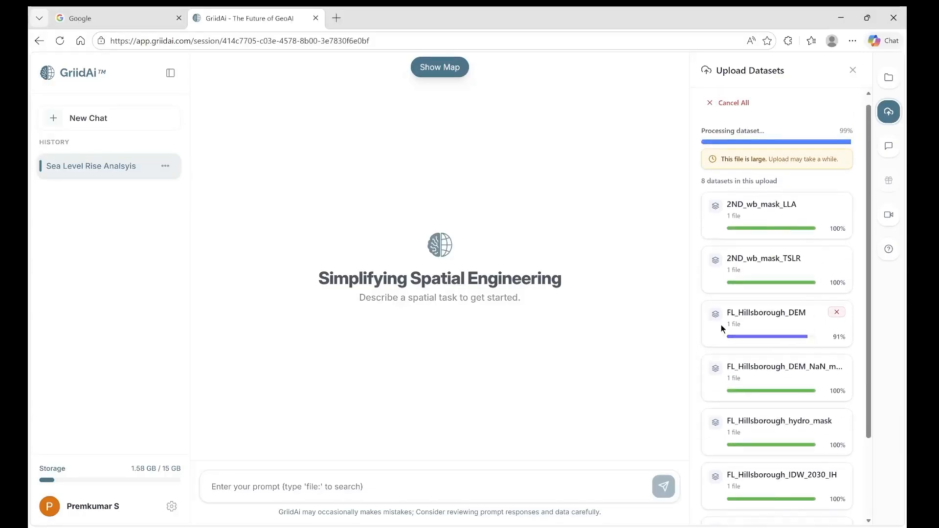
{"action": "scroll", "coordinate": [748, 335], "scroll_direction": "up", "scroll_amount": 1}
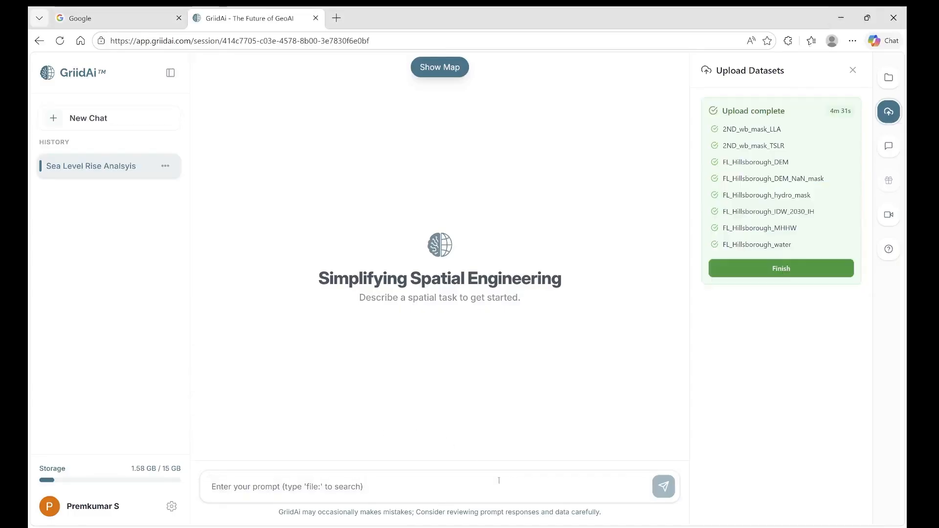
{"action": "left_click", "coordinate": [733, 276]}
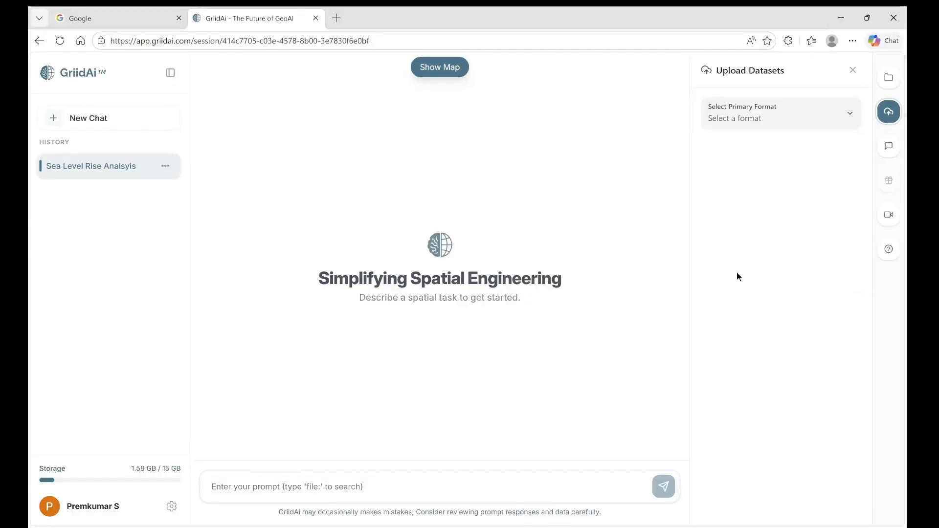
{"action": "left_click", "coordinate": [892, 79]}
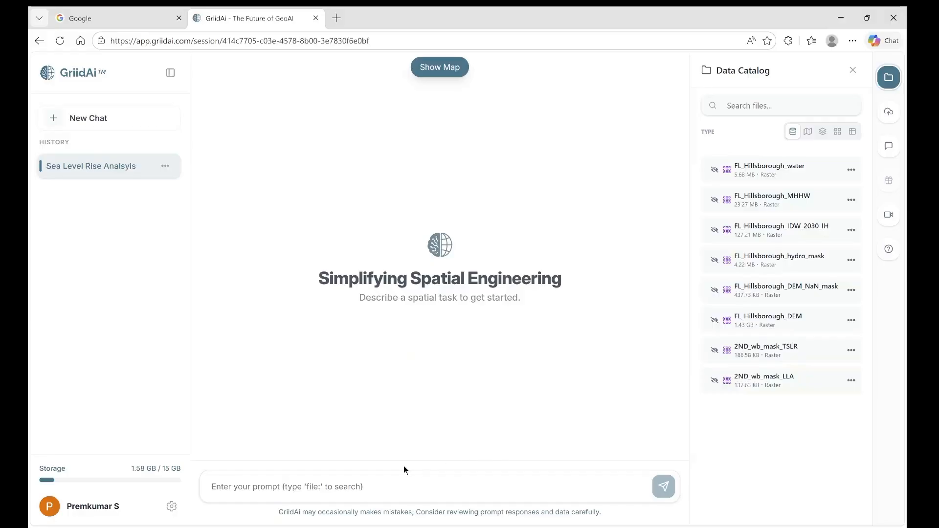
- Prompt the assistant to add the Mean Higher High Water (MHHW) raster and the Relative Sea Level projection (referenced to 2000) into a 2030_IH Sea Level Surface
{"action": "left_click", "coordinate": [355, 490]}
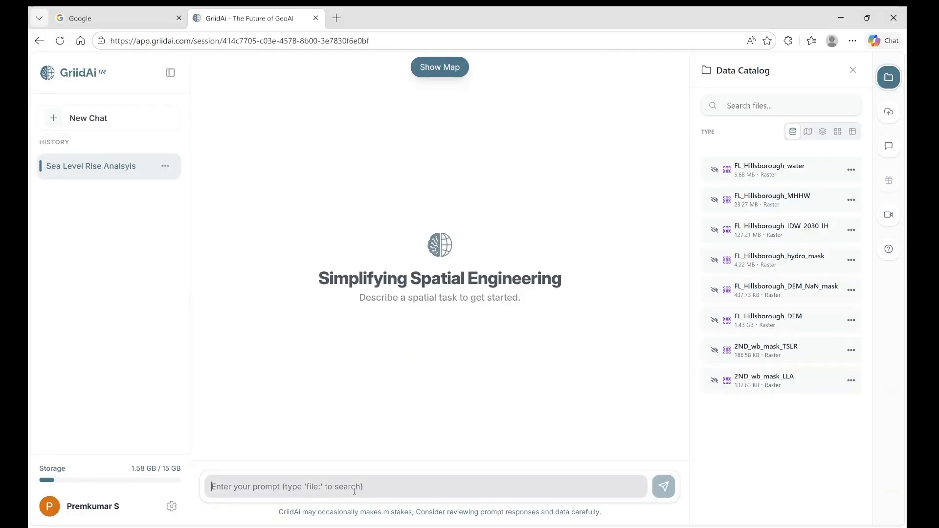
{"action": "type", "text": "Perform the addition of the 'Mean Higher High Water' (MHHW) raster layer and the Relative Sea Level projection layer (referenced to the year 2000) to create a Sea Level Surface' for the target year 2030_IH."}
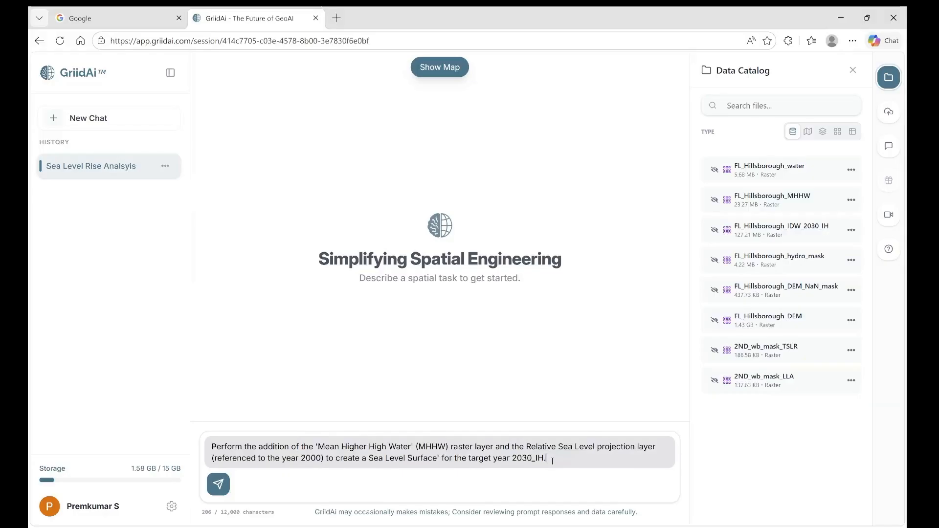
{"action": "key", "text": "Return"}
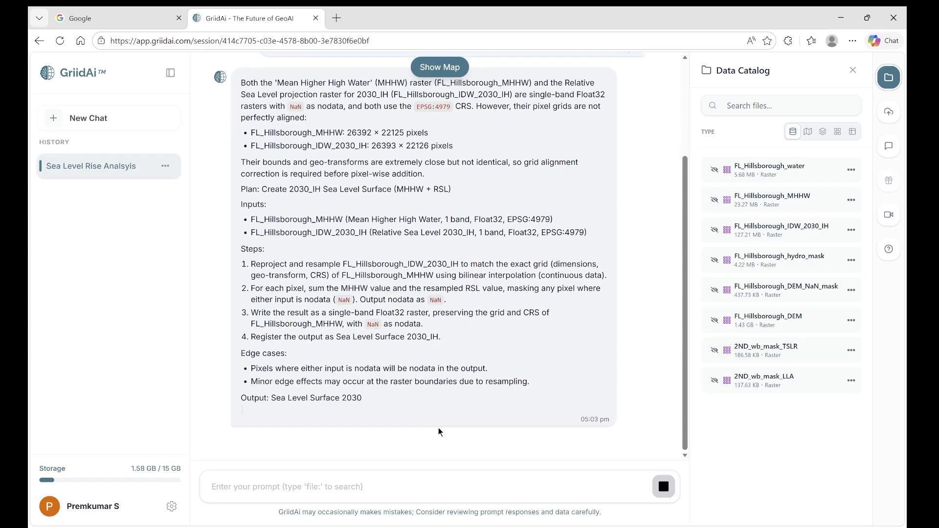
- Review the proposed Sea Level Surface plan and approve it with the reply "yes please go ahead."
{"action": "scroll", "coordinate": [493, 310], "scroll_direction": "up", "scroll_amount": 2}
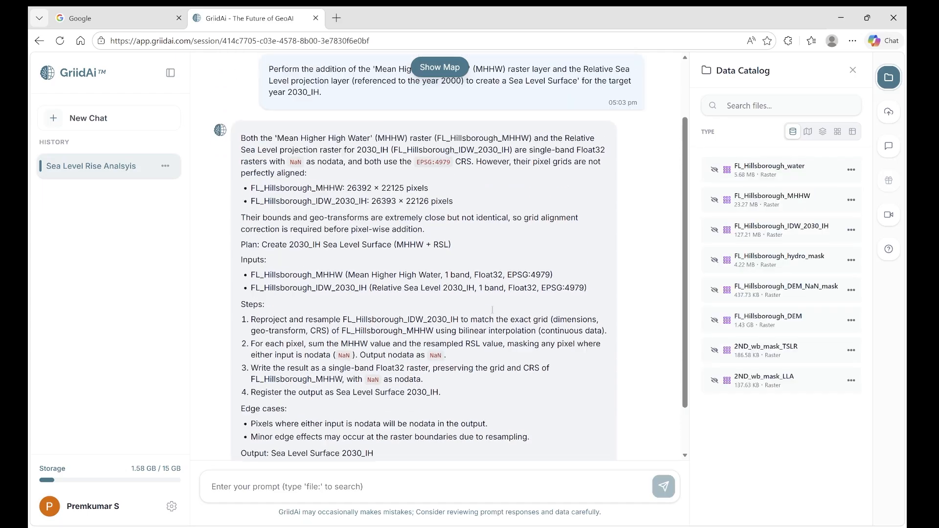
{"action": "scroll", "coordinate": [493, 310], "scroll_direction": "down", "scroll_amount": 1}
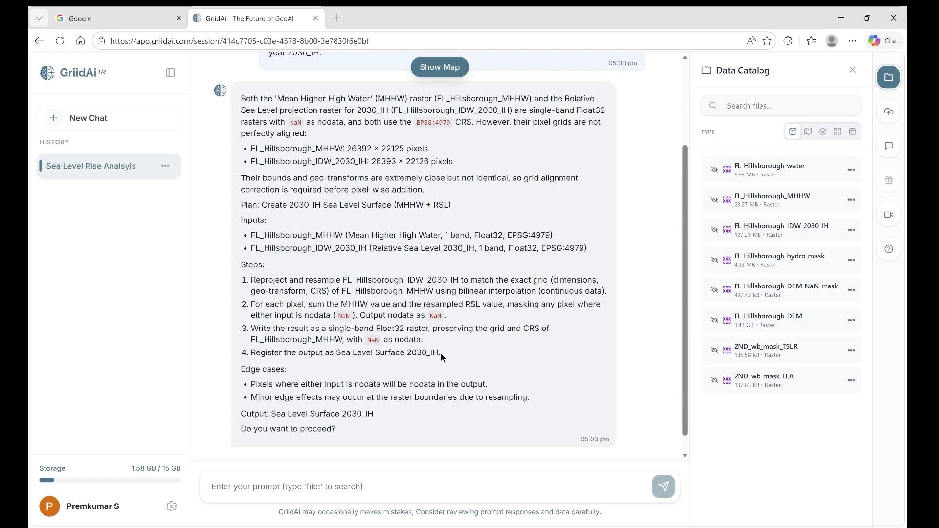
{"action": "scroll", "coordinate": [441, 358], "scroll_direction": "down", "scroll_amount": 1}
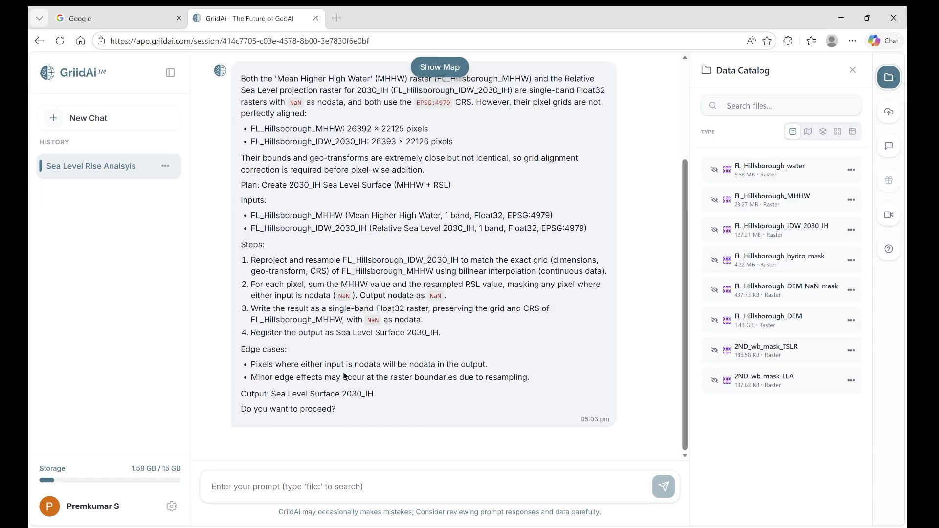
{"action": "left_click", "coordinate": [309, 488]}
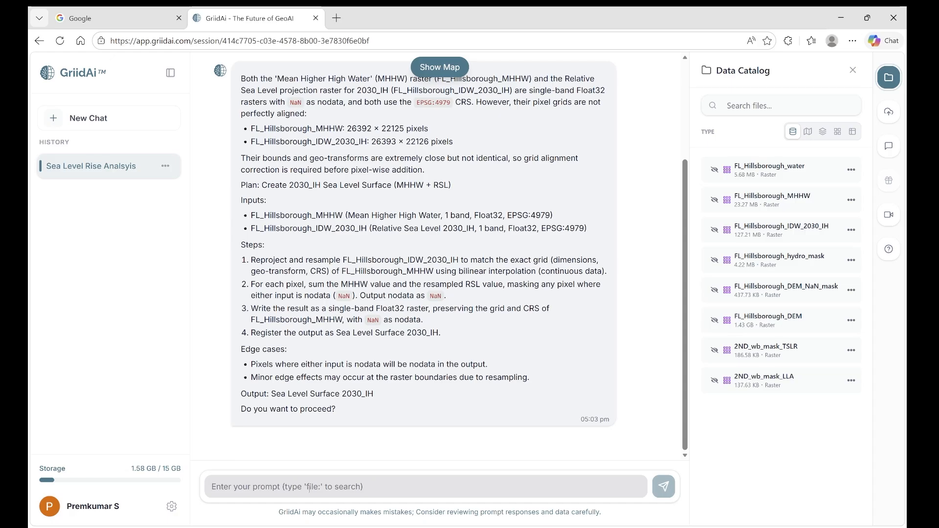
{"action": "type", "text": "yes"}
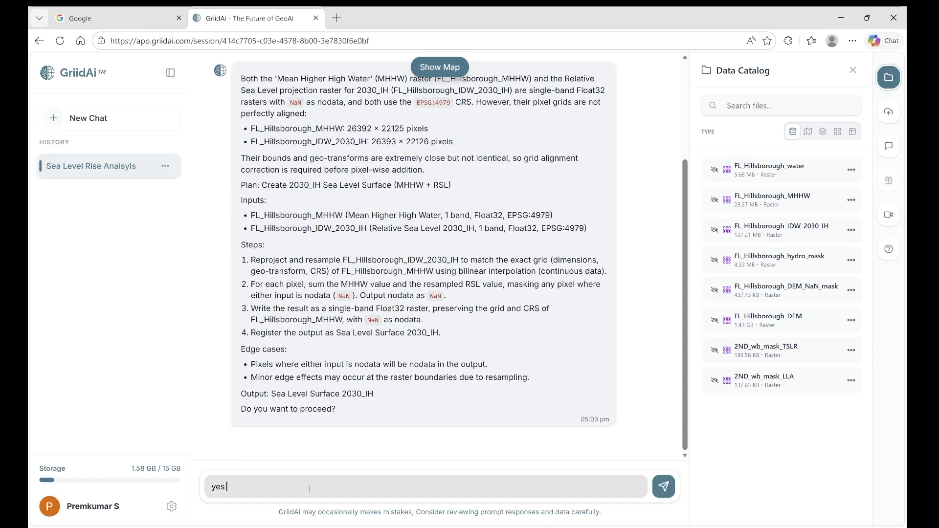
{"action": "type", "text": " please go ahead."}
{"action": "key", "text": "Return"}
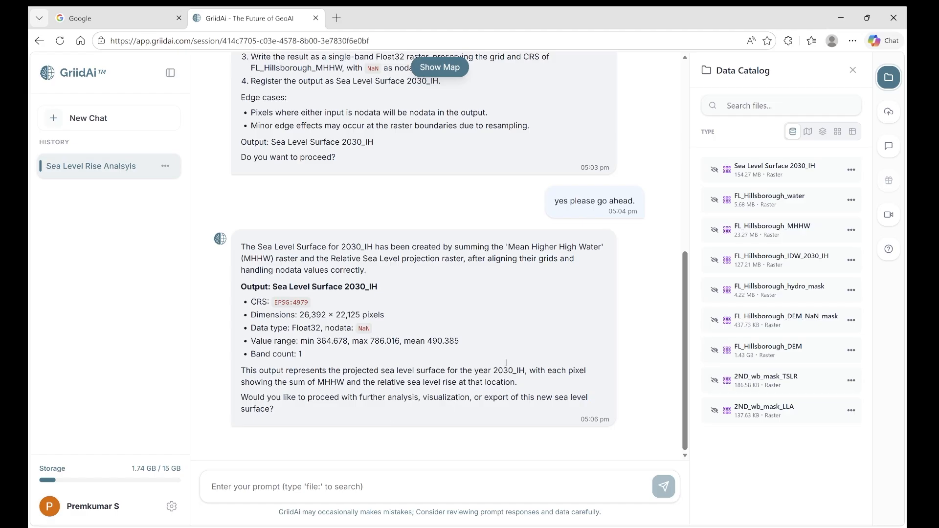
- Inspect the Sea Level Surface 2030_IH raster on the map at its full extent, and hide the layer and map again
{"action": "left_click", "coordinate": [715, 170]}
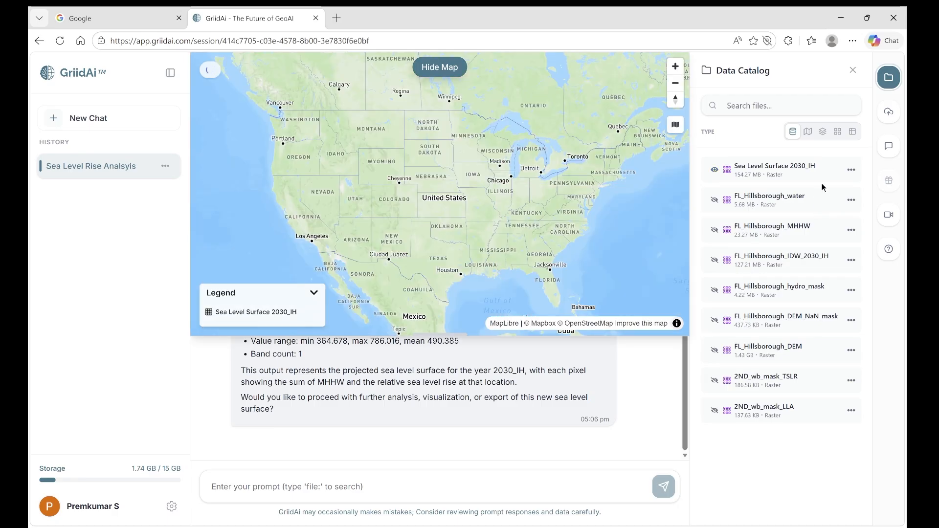
{"action": "left_click", "coordinate": [851, 171]}
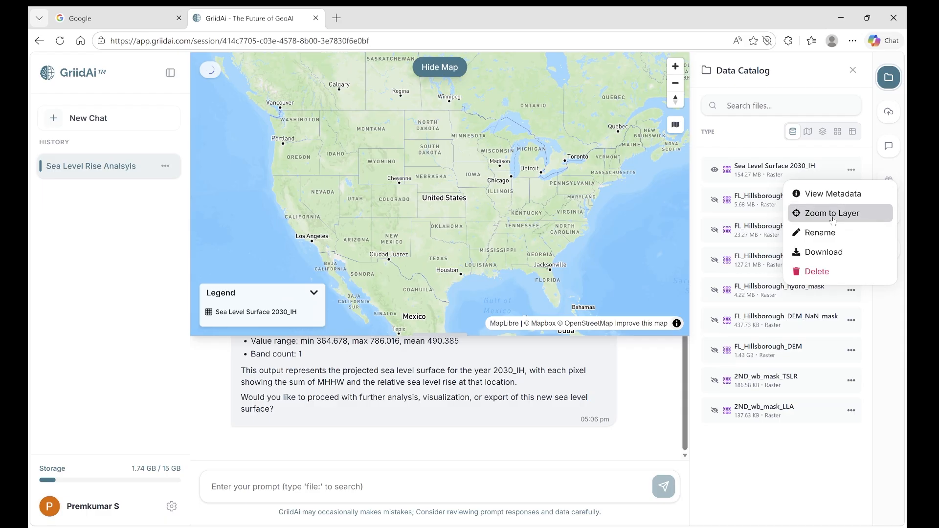
{"action": "left_click", "coordinate": [834, 218]}
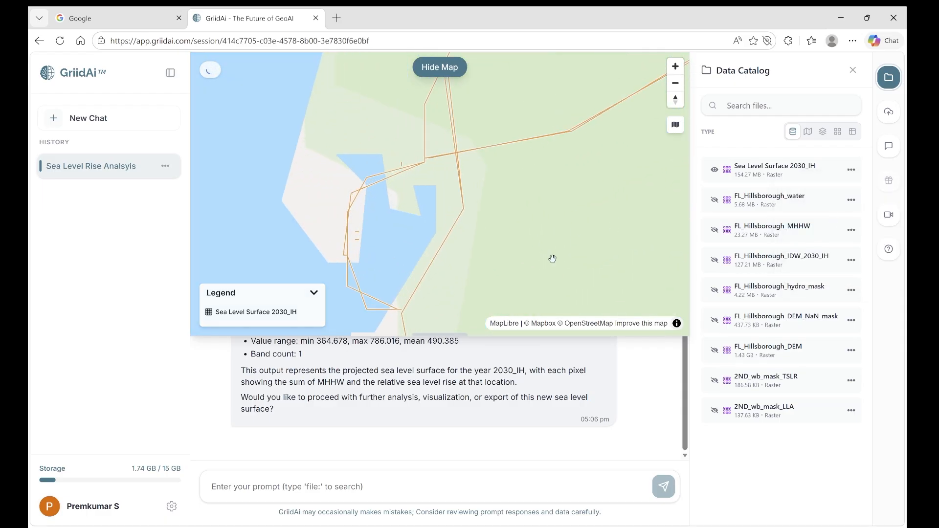
{"action": "double_click", "coordinate": [406, 231]}
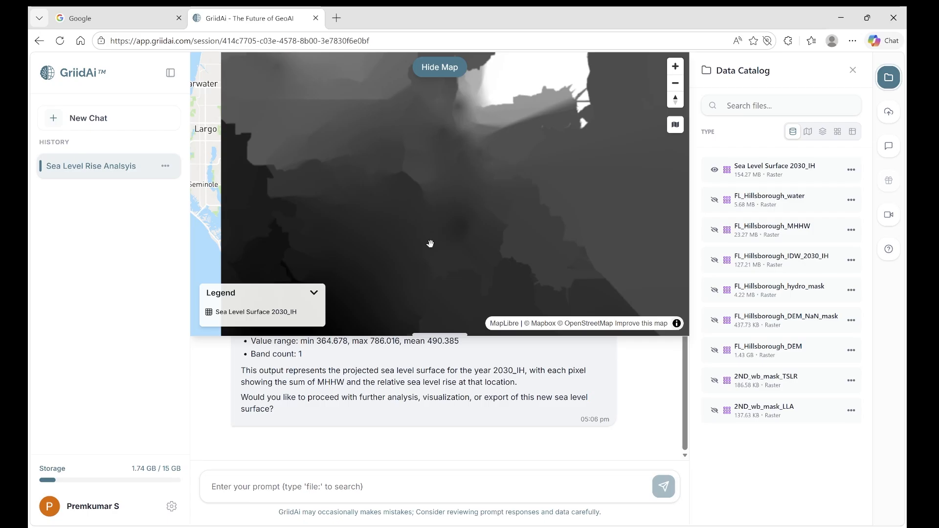
{"action": "scroll", "coordinate": [431, 244], "scroll_direction": "down", "scroll_amount": 3}
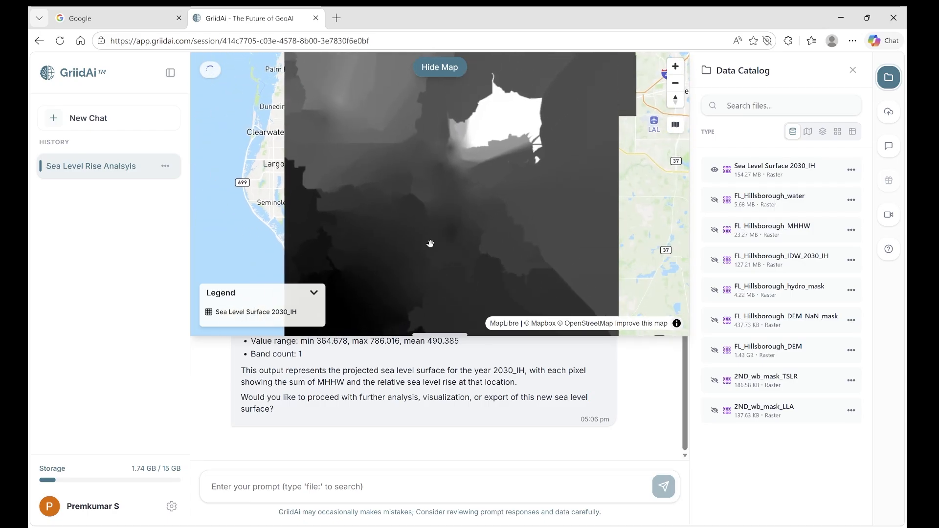
{"action": "left_click", "coordinate": [715, 170]}
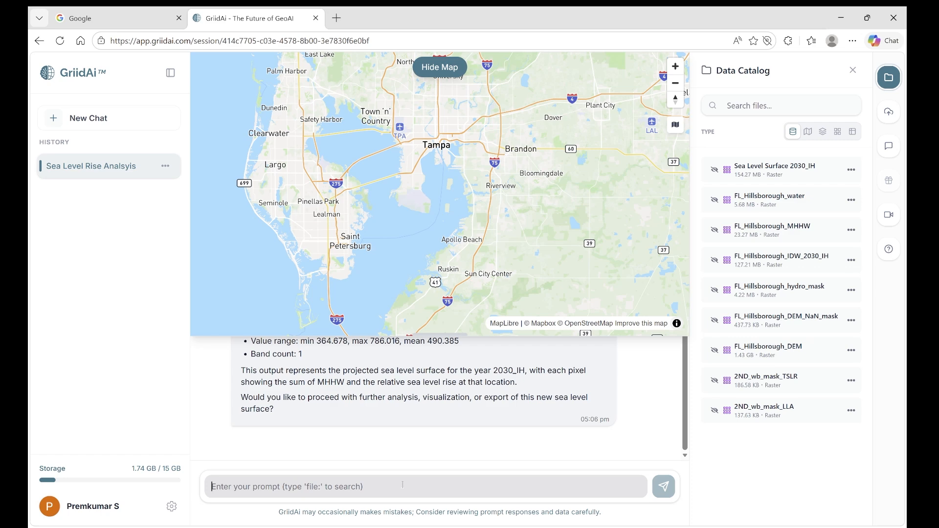
{"action": "left_click", "coordinate": [442, 76]}
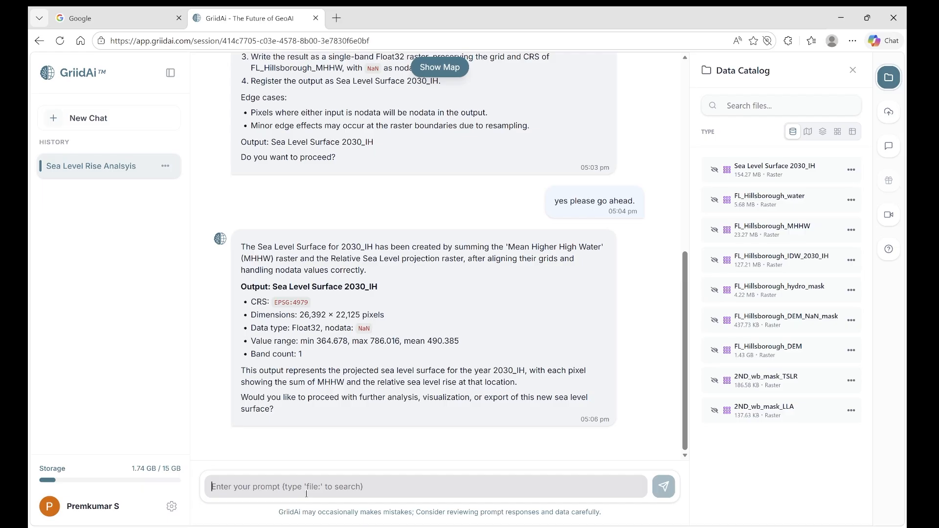
- Prompt the assistant for a 'Water Depth Layer' computed as DEM – Sea Level Surface, with positive values as no data and -99000 DEM pixels marked 2
{"action": "type", "text": "Now subtract the FL_Hillsborough_DEM from Sea Level Surface (out = DEM – Sea level Surface) raster to produce a 'Water Depth Layer.'  Any positive values should be marked as no data, in addition to this don't do any operation on the DEM pixels if its value is -99000 but just mark them as value of 2."}
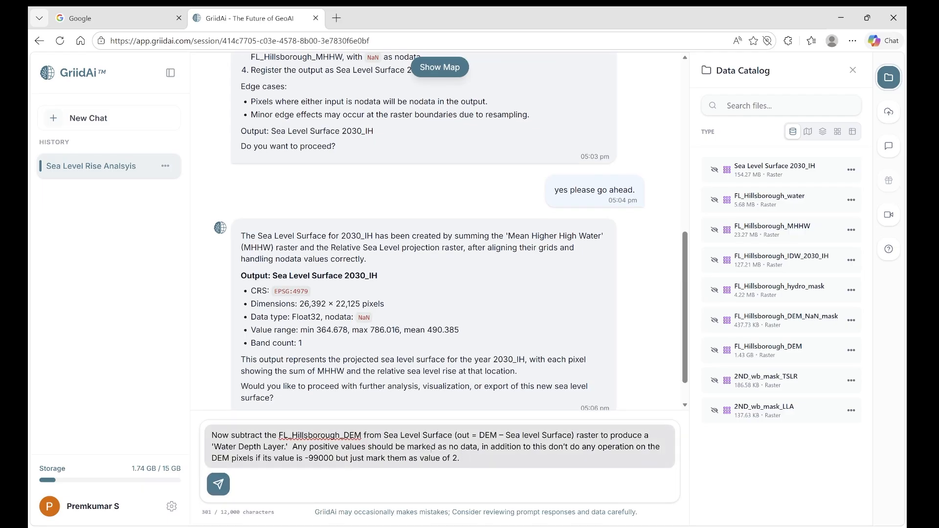
{"action": "key", "text": "Return"}
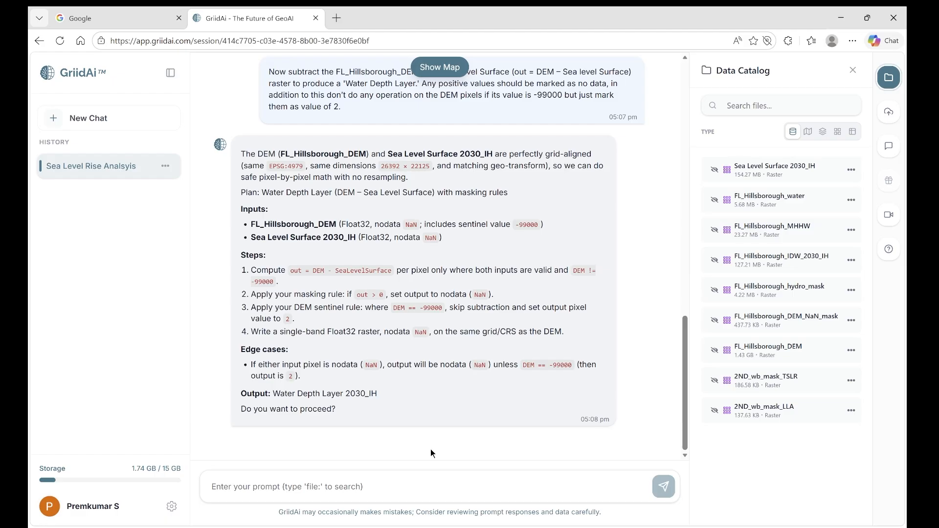
- Approve the proposed Water Depth Layer plan with the reply "yes please go ahead"
{"action": "left_click", "coordinate": [379, 483]}
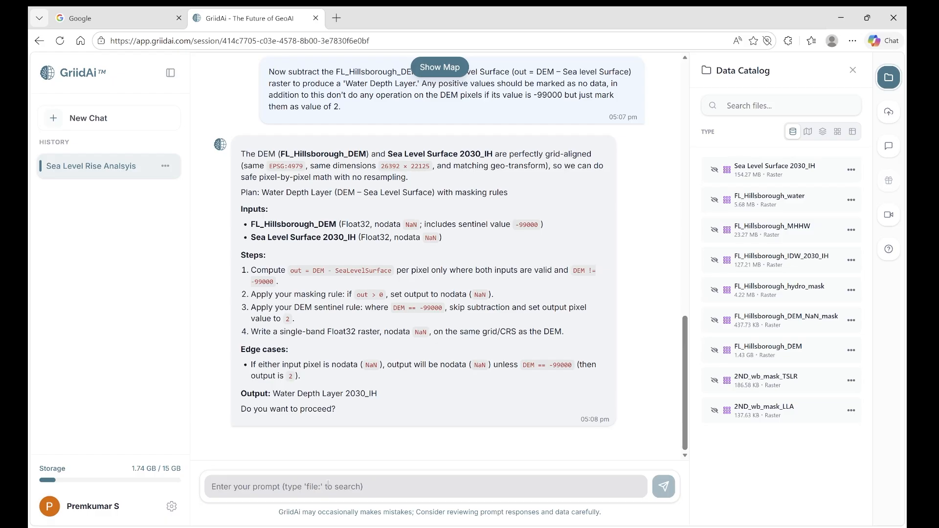
{"action": "type", "text": "yes "}
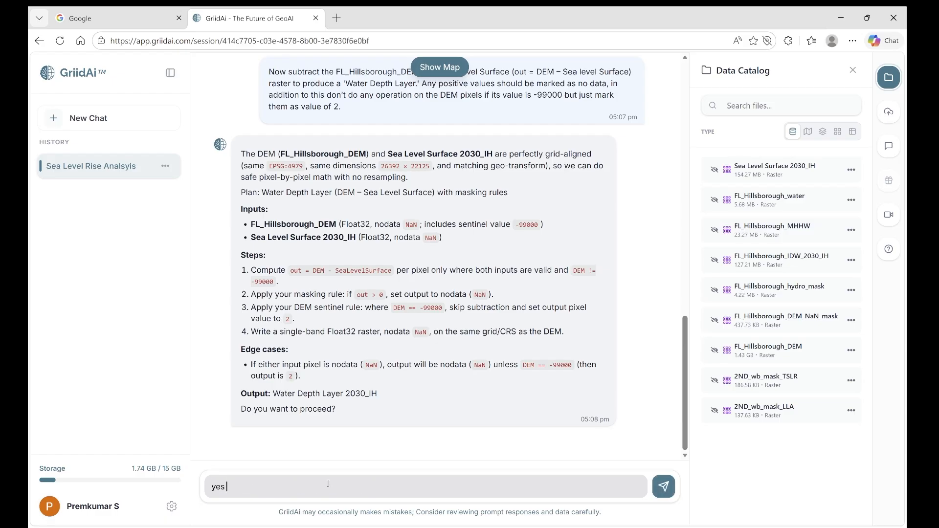
{"action": "type", "text": "please go ahead"}
{"action": "key", "text": "Return"}
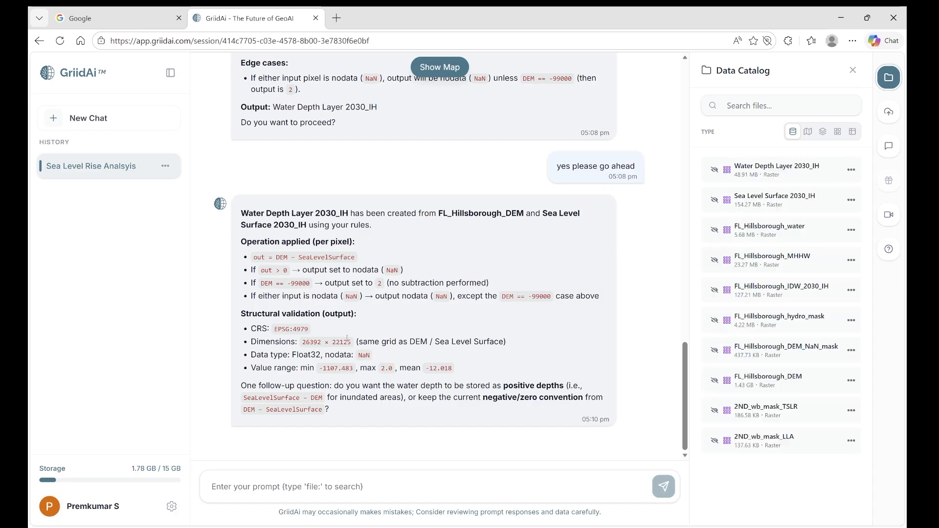
- Display Water Depth Layer 2030_IH on the map and sample its pixel values in the open bay and along the shoreline
{"action": "left_click", "coordinate": [715, 169]}
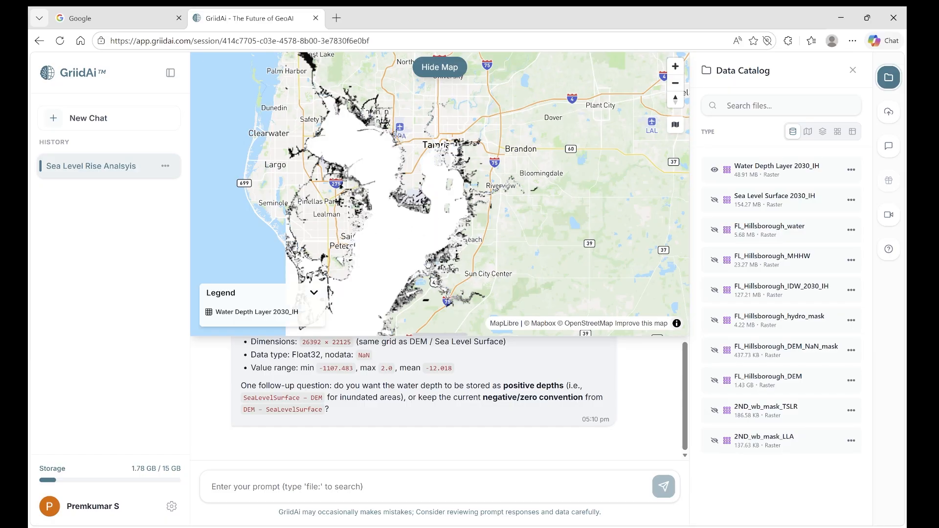
{"action": "scroll", "coordinate": [385, 290], "scroll_direction": "up", "scroll_amount": 5}
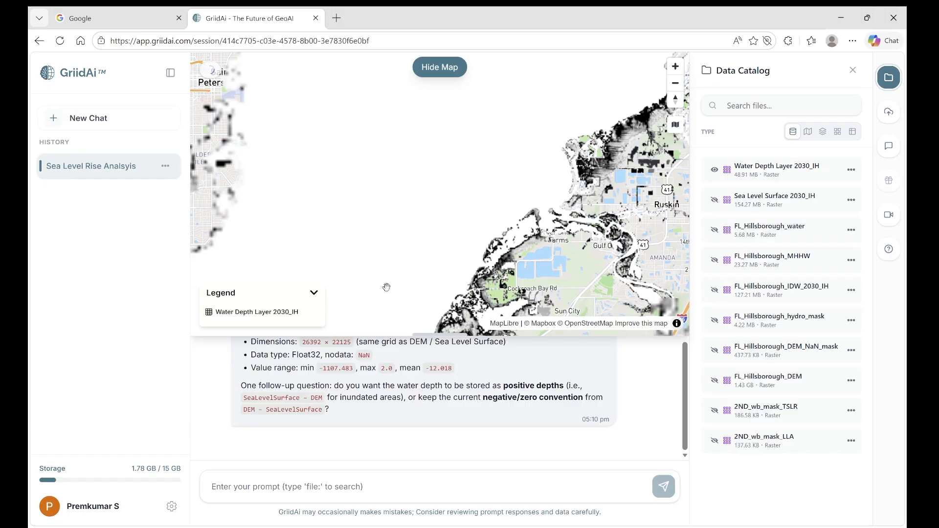
{"action": "left_click", "coordinate": [421, 249]}
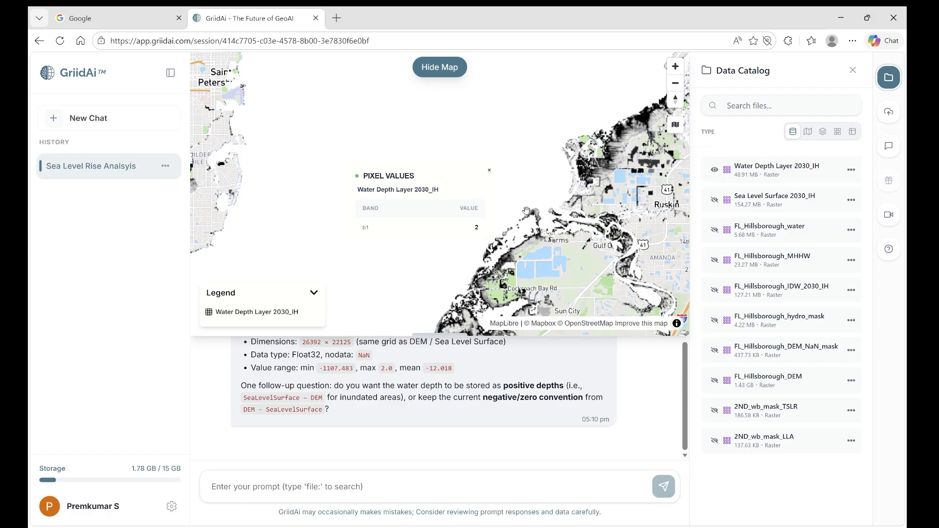
{"action": "scroll", "coordinate": [530, 245], "scroll_direction": "up", "scroll_amount": 5}
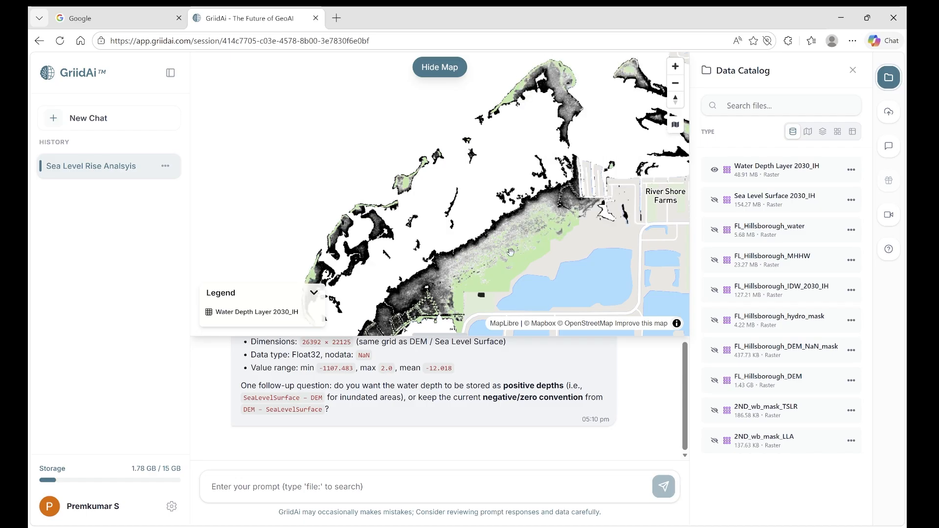
{"action": "scroll", "coordinate": [510, 251], "scroll_direction": "up", "scroll_amount": 3}
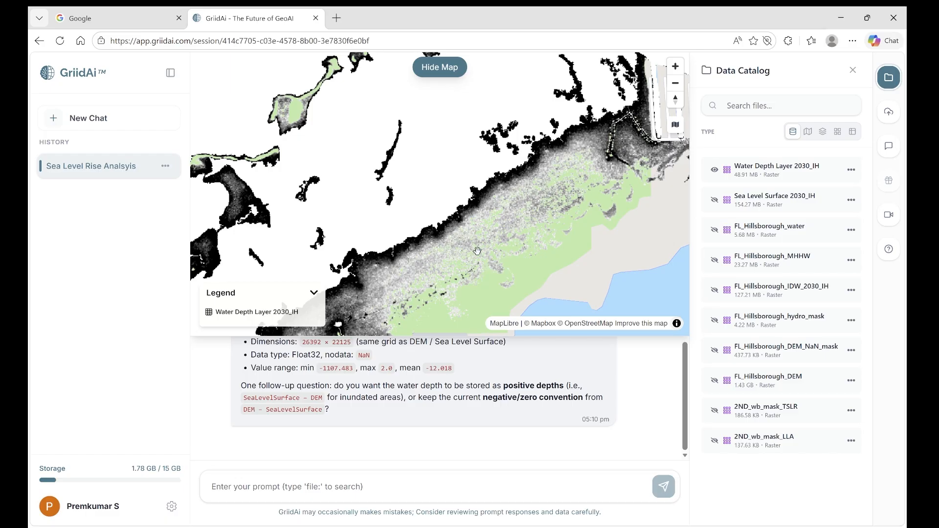
{"action": "scroll", "coordinate": [477, 251], "scroll_direction": "up", "scroll_amount": 2}
{"action": "scroll", "coordinate": [477, 251], "scroll_direction": "up", "scroll_amount": 2}
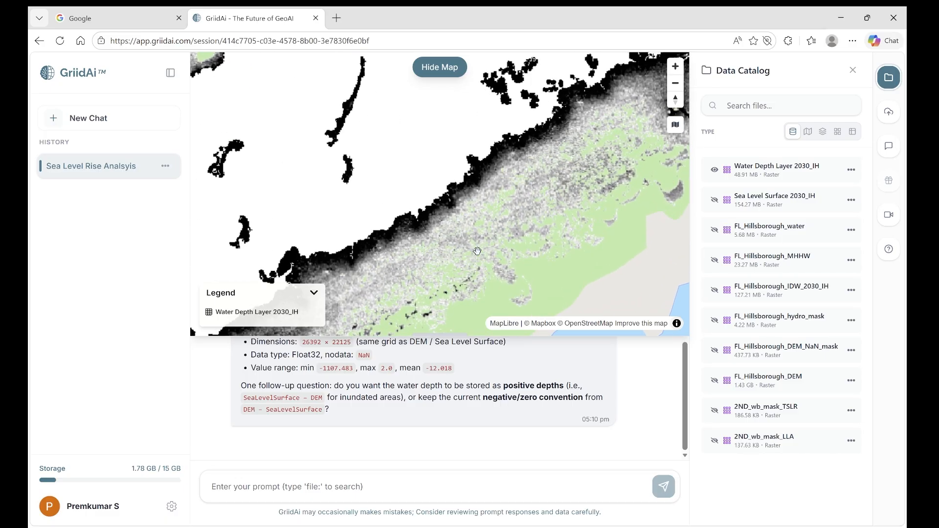
{"action": "left_click", "coordinate": [504, 269]}
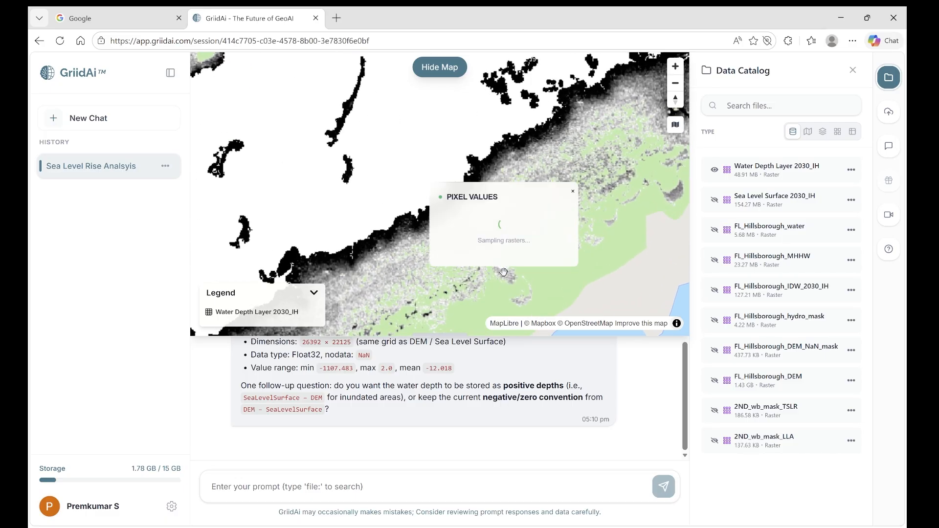
{"action": "left_click", "coordinate": [524, 303]}
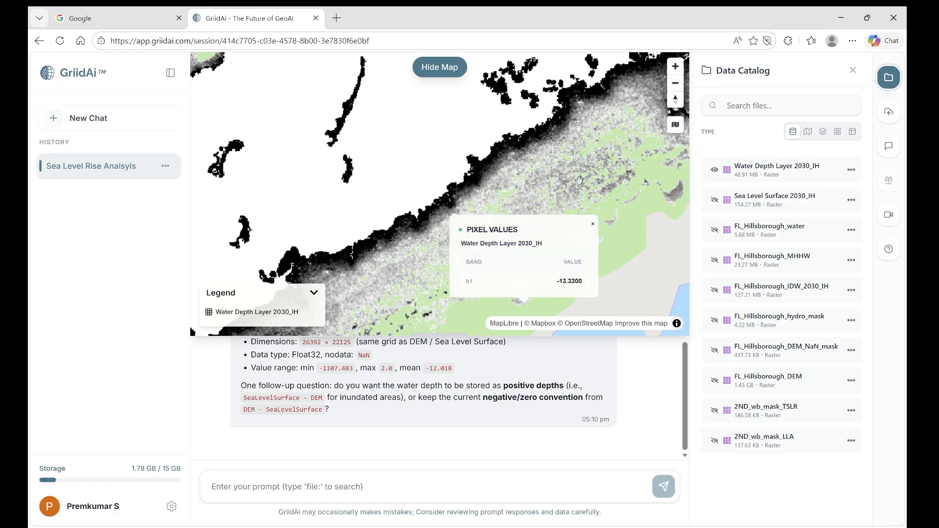
- Examine the extent of Water Depth Layer 2030_IH from River Shore Farms out to the wider Ruskin coast
{"action": "scroll", "coordinate": [592, 199], "scroll_direction": "down", "scroll_amount": 2}
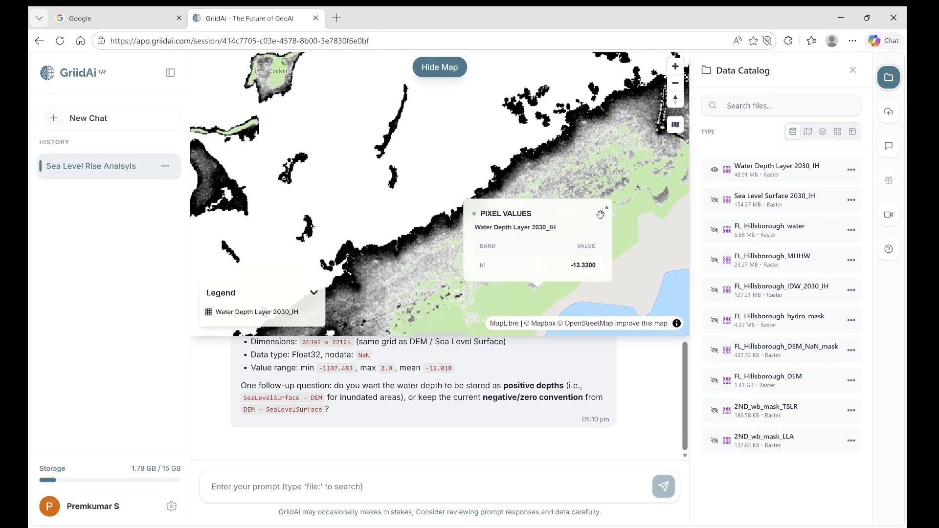
{"action": "scroll", "coordinate": [644, 206], "scroll_direction": "down", "scroll_amount": 2}
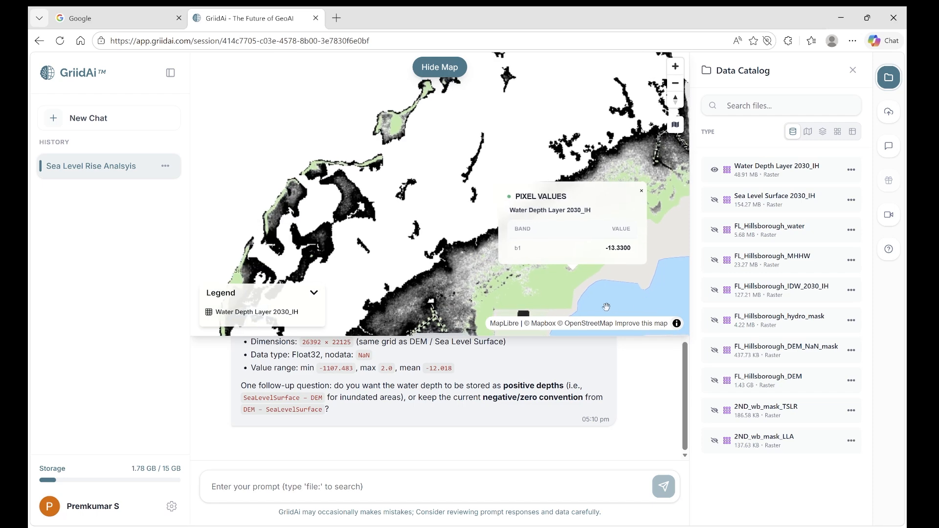
{"action": "left_click_drag", "start_coordinate": [562, 293], "coordinate": [386, 230]}
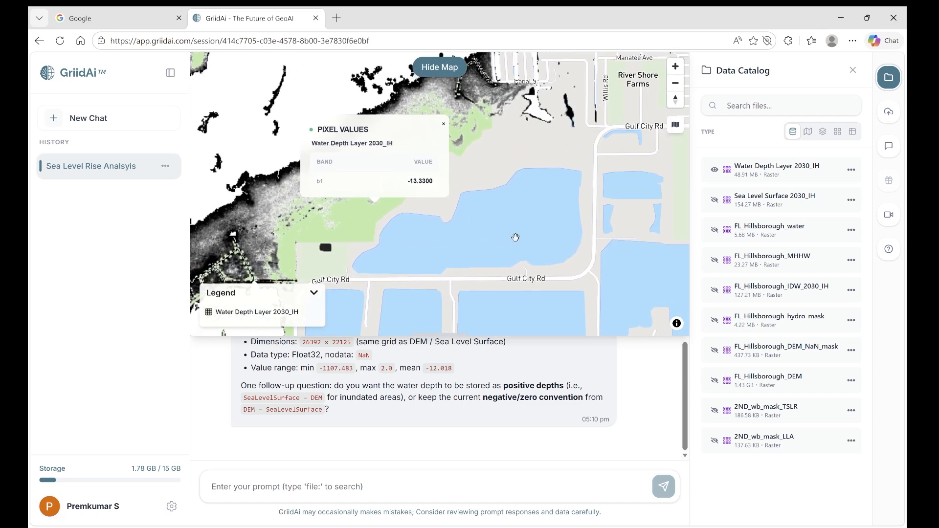
{"action": "scroll", "coordinate": [515, 237], "scroll_direction": "down", "scroll_amount": 2}
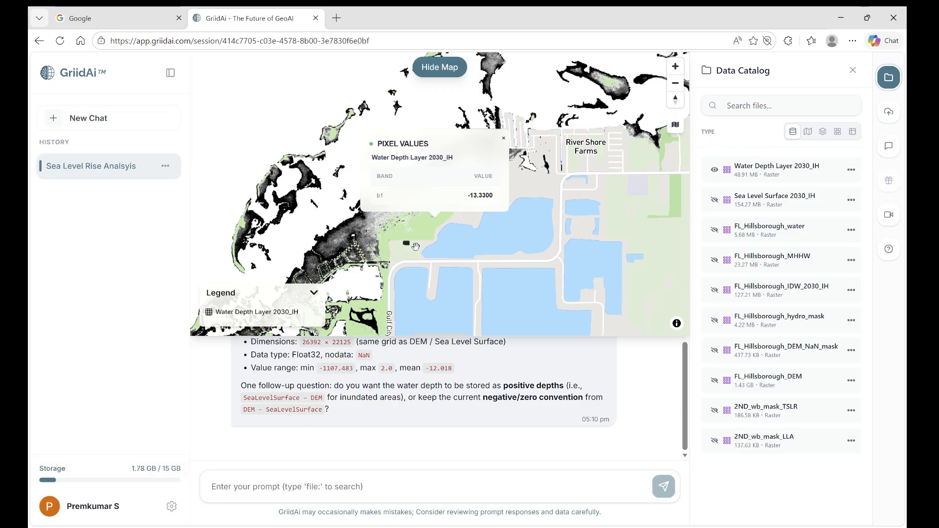
{"action": "scroll", "coordinate": [416, 246], "scroll_direction": "down", "scroll_amount": 5}
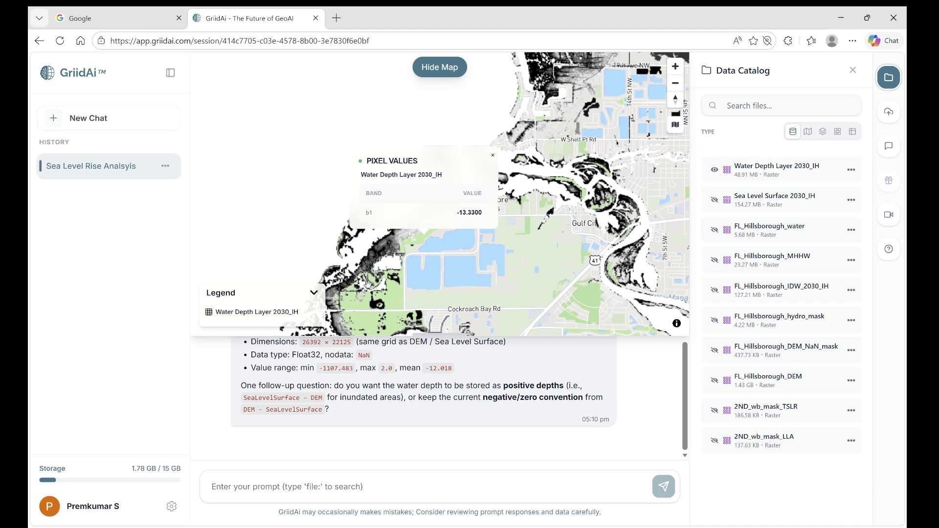
{"action": "scroll", "coordinate": [433, 312], "scroll_direction": "down", "scroll_amount": 5}
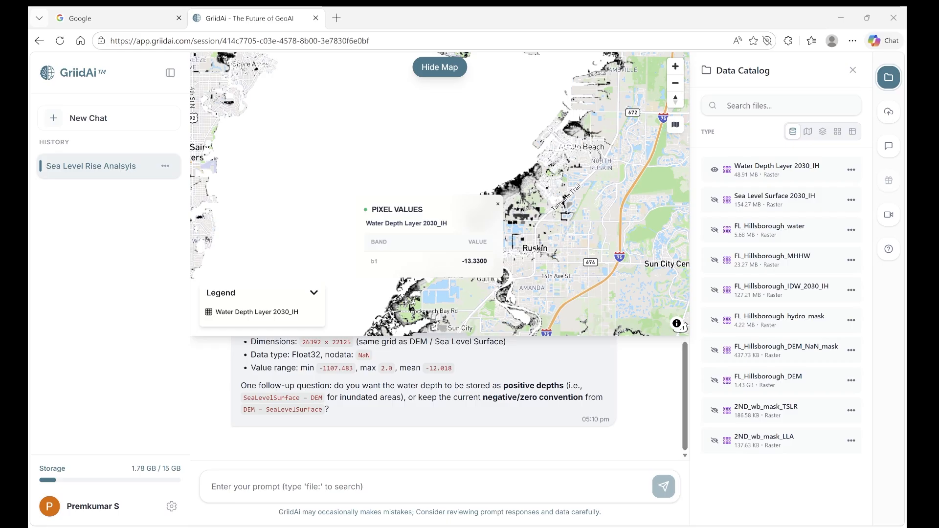
- Prompt the assistant to reclassify the Water Depth Layer, mapping values up to 0 to 1, retaining 2, marking 0 as no data; hide the map
{"action": "left_click", "coordinate": [833, 25]}
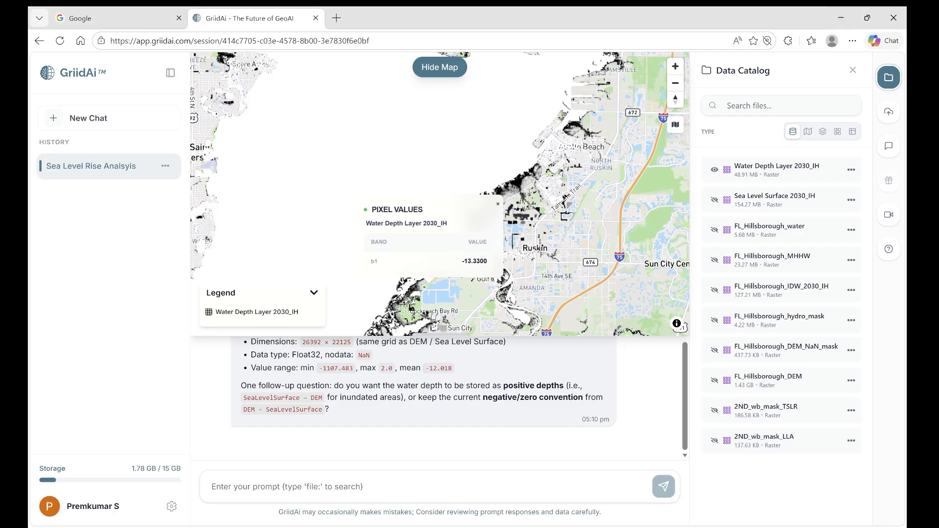
{"action": "left_click", "coordinate": [323, 490]}
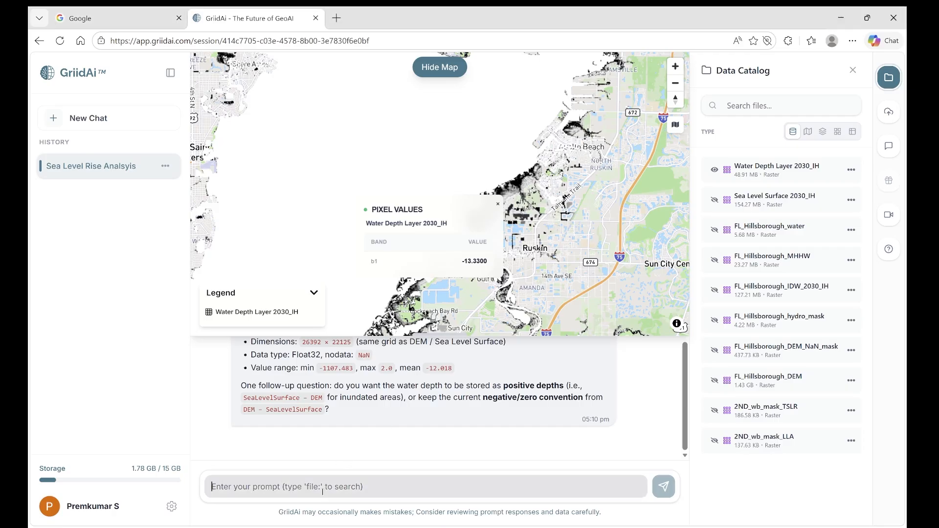
{"action": "type", "text": "Now Reclassify the 'Water Depth Layer' into a new discrete raster by mapping all pixel values equal and less than 0 (the SLR extent) to a value of 1 and retain the cells with value of 2. And if the pixel are having the value of 0 then mark it as no data Ensure that in the classified raster should be having the pixels of 1 and 2 only"}
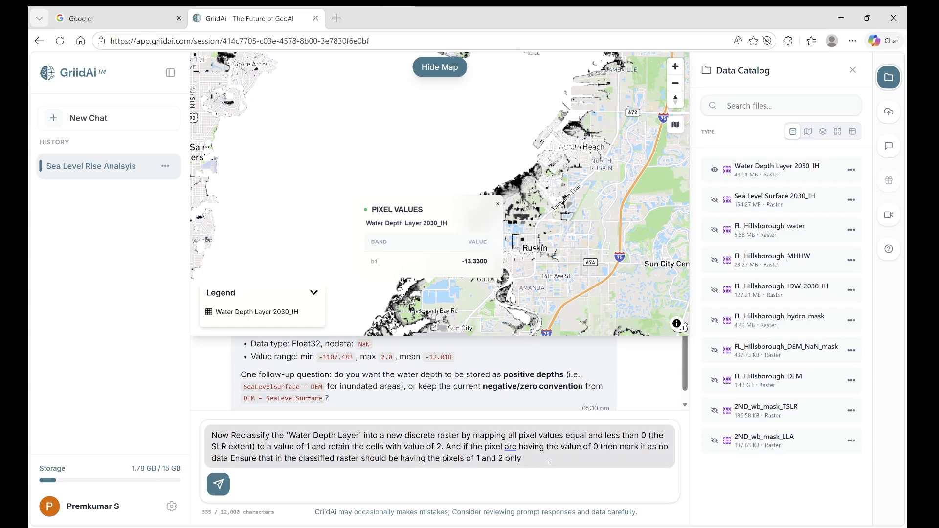
{"action": "key", "text": "shift+Return"}
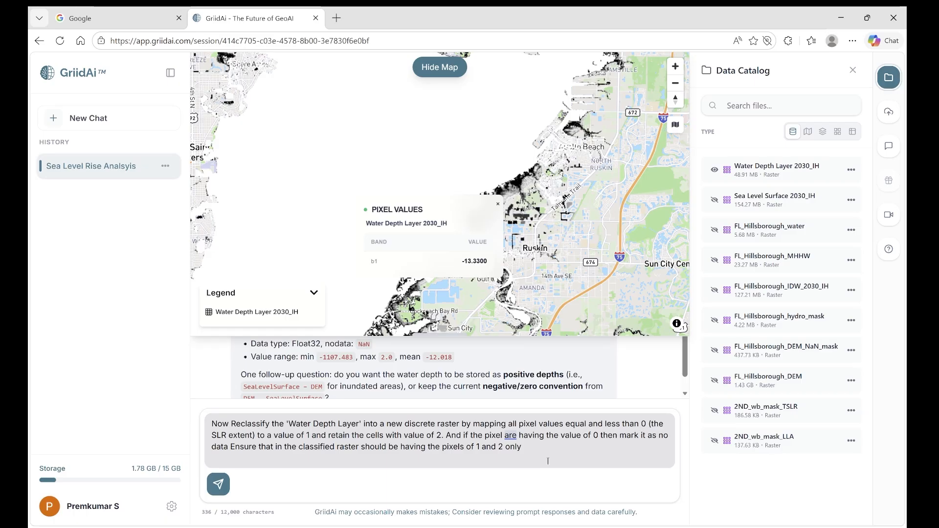
{"action": "key", "text": "Return"}
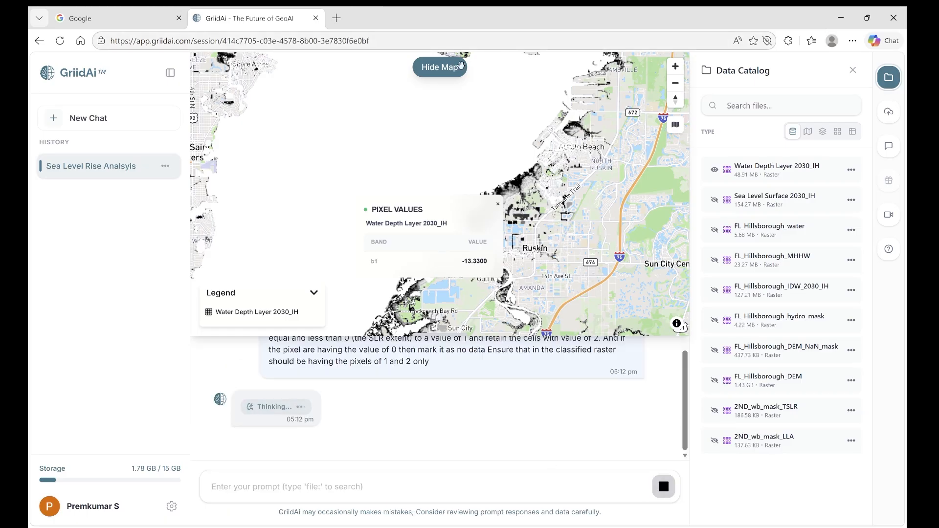
{"action": "left_click", "coordinate": [447, 68]}
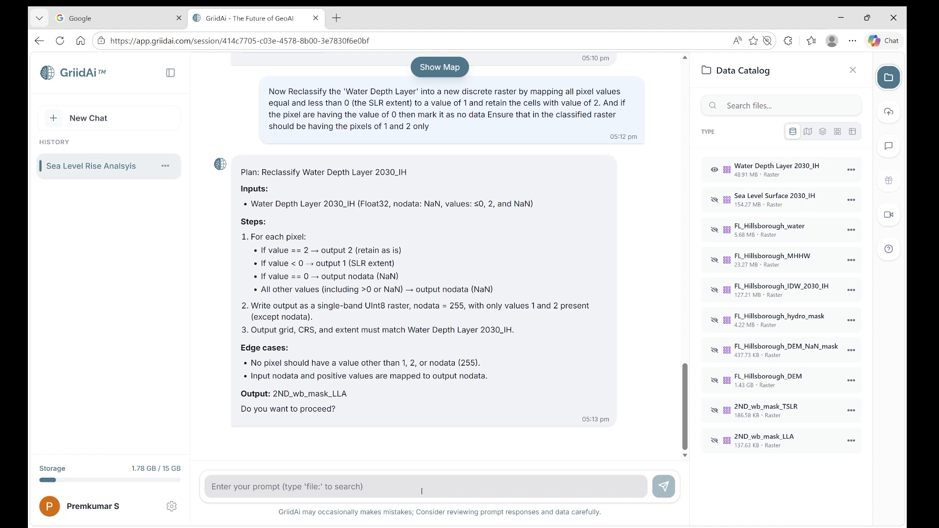
- Approve the reclassification plan with a reply specifying that the output raster file name should be Reclassified Raster
{"action": "type", "text": "yes"}
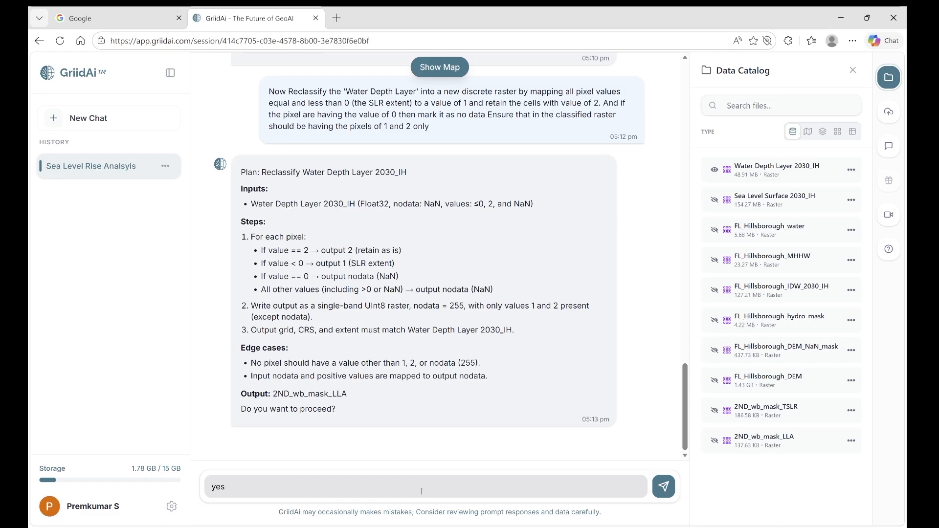
{"action": "key", "text": "Return"}
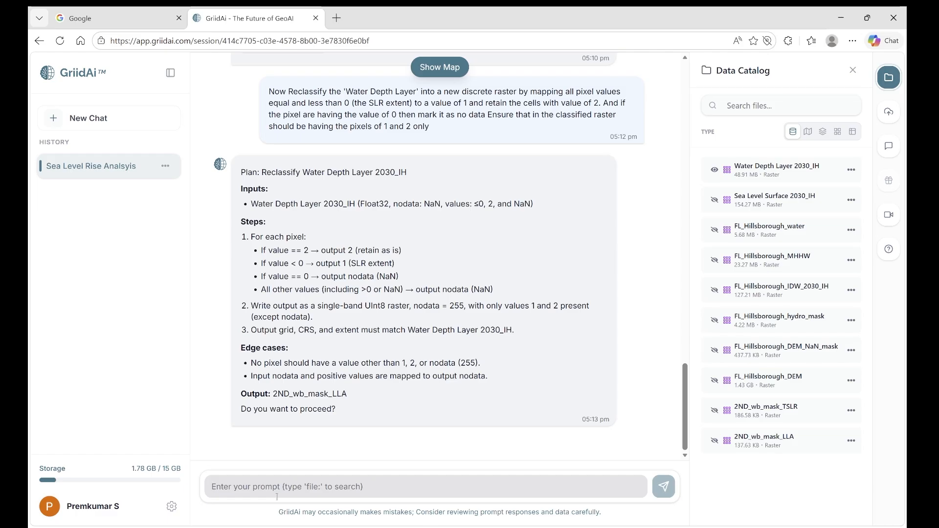
{"action": "type", "text": "yes go a"}
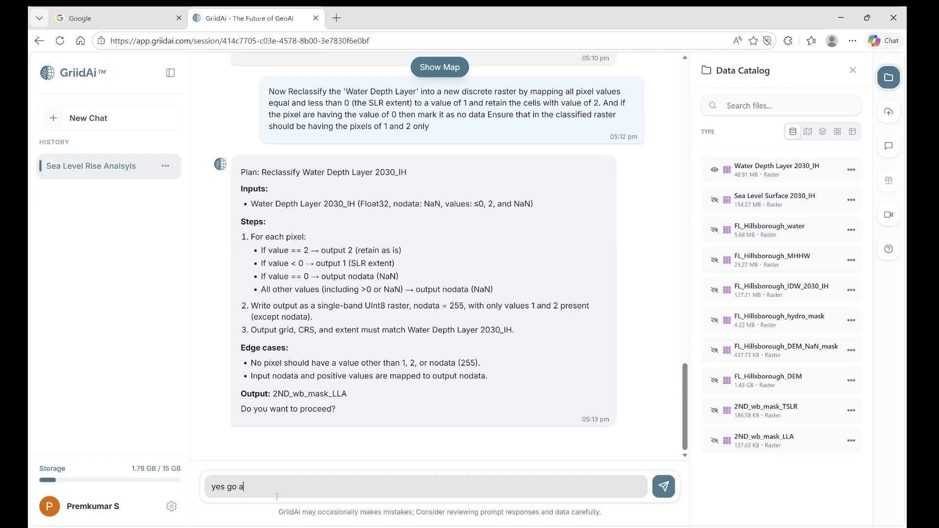
{"action": "type", "text": "head but the output raster file name shouldb"}
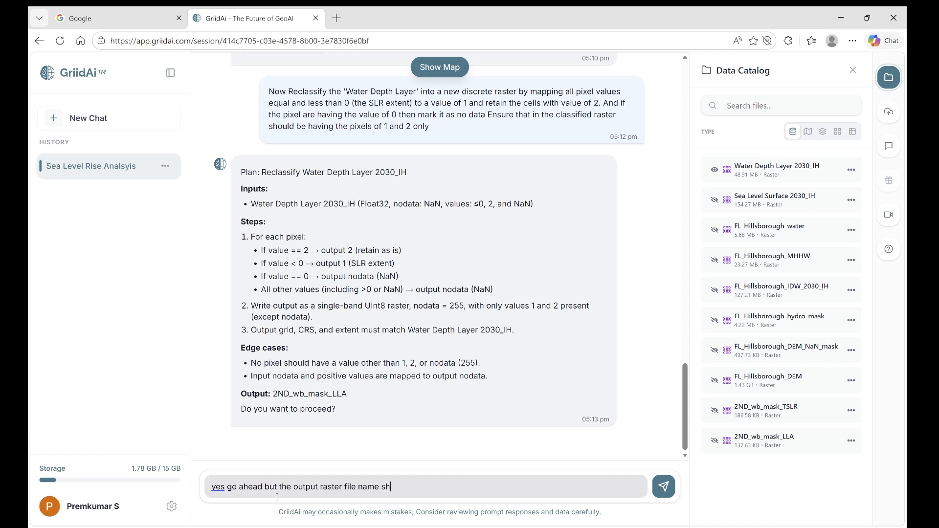
{"action": "key", "text": "BackSpace"}
{"action": "key", "text": "BackSpace"}
{"action": "type", "text": "d be "}
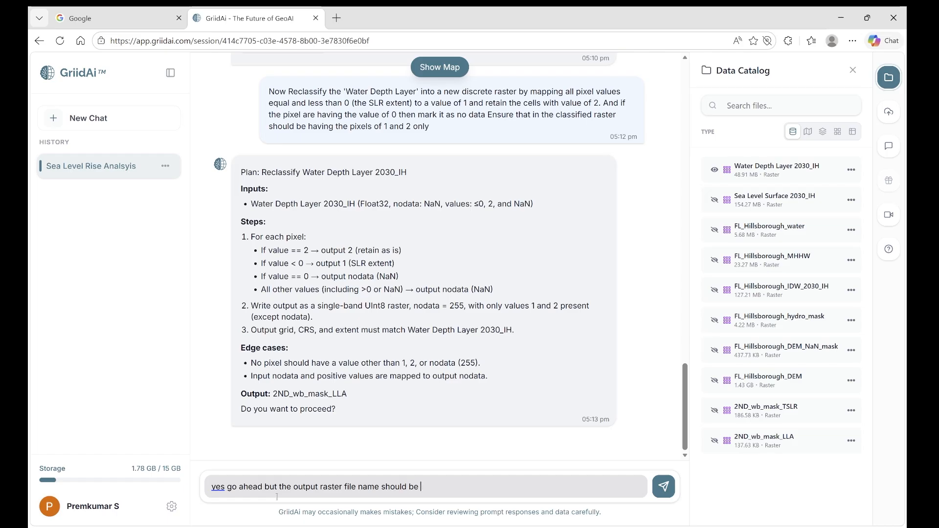
{"action": "type", "text": "Recls"}
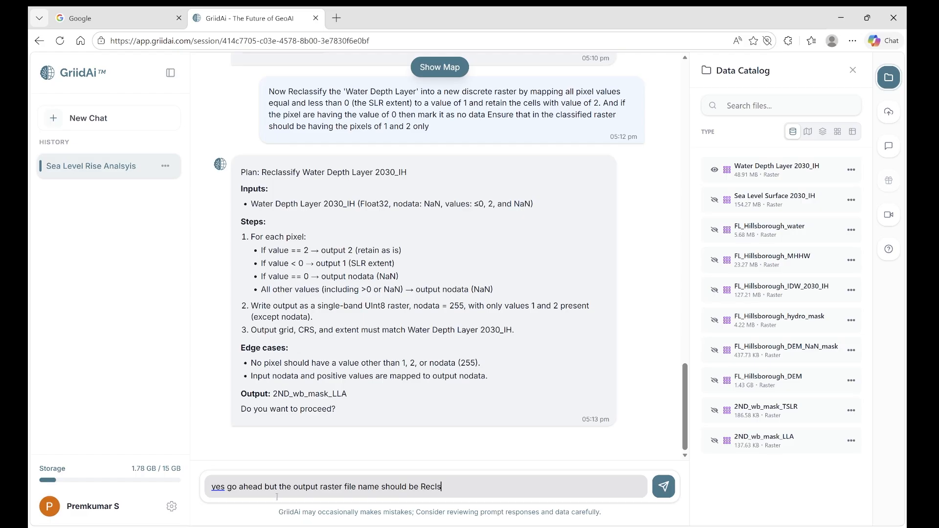
{"action": "key", "text": "BackSpace"}
{"action": "type", "text": "assified Raster"}
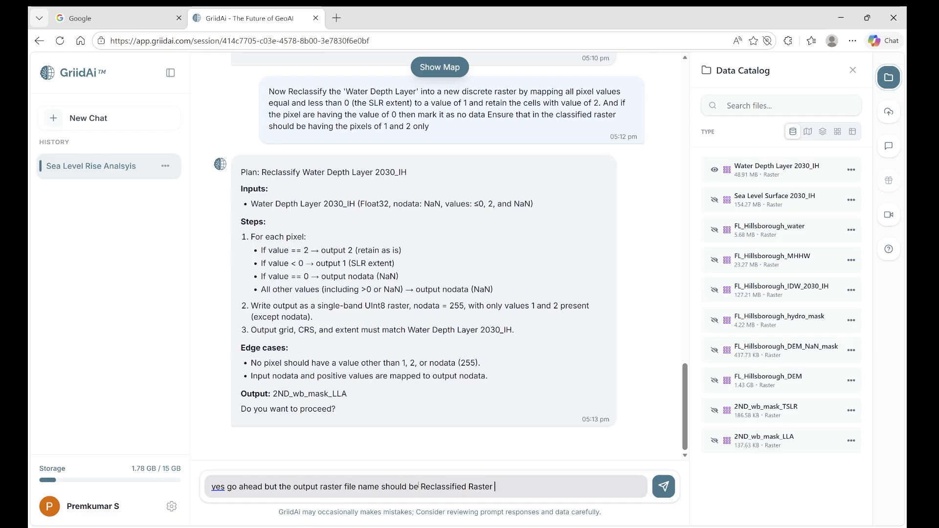
{"action": "left_click", "coordinate": [666, 489]}
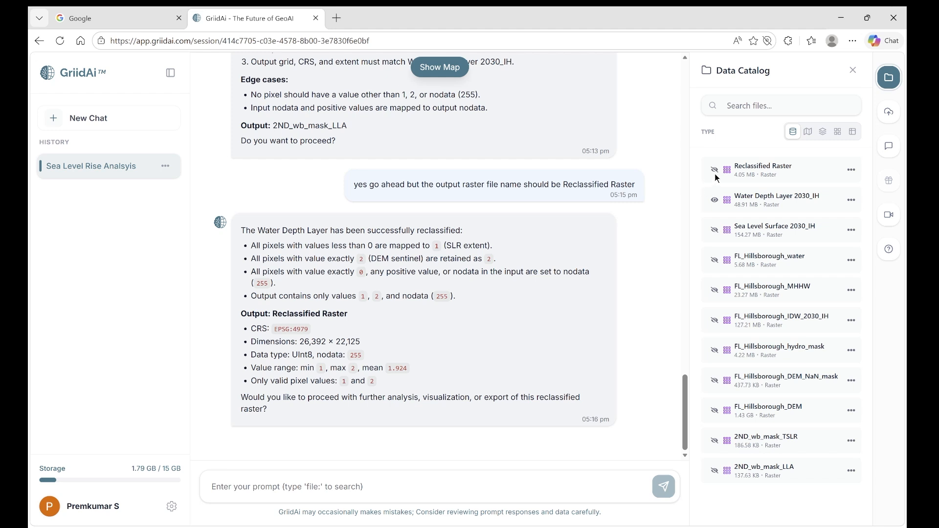
- Display Reclassified Raster on the map in place of Water Depth Layer 2030_IH and sample its pixel values along the shoreline near Ruskin
{"action": "left_click", "coordinate": [714, 202]}
{"action": "left_click", "coordinate": [715, 170]}
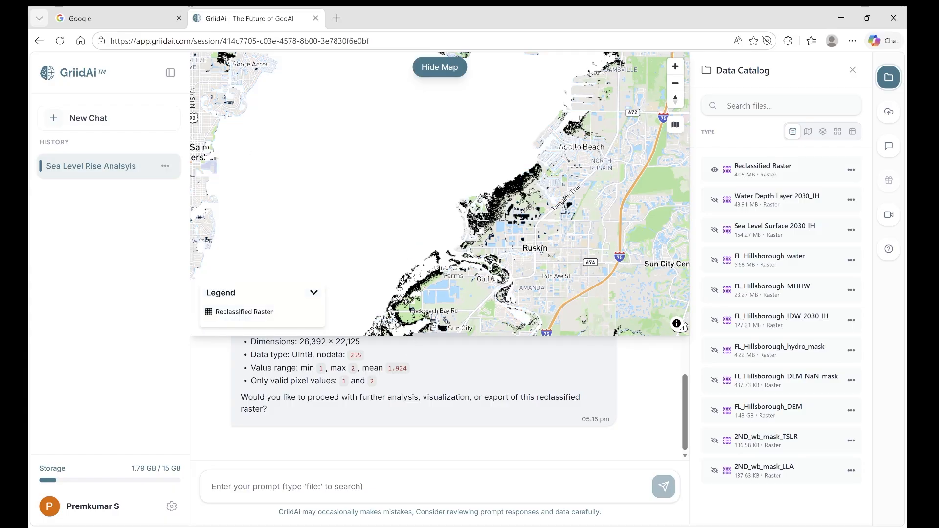
{"action": "scroll", "coordinate": [490, 196], "scroll_direction": "up", "scroll_amount": 1}
{"action": "scroll", "coordinate": [490, 196], "scroll_direction": "up", "scroll_amount": 4}
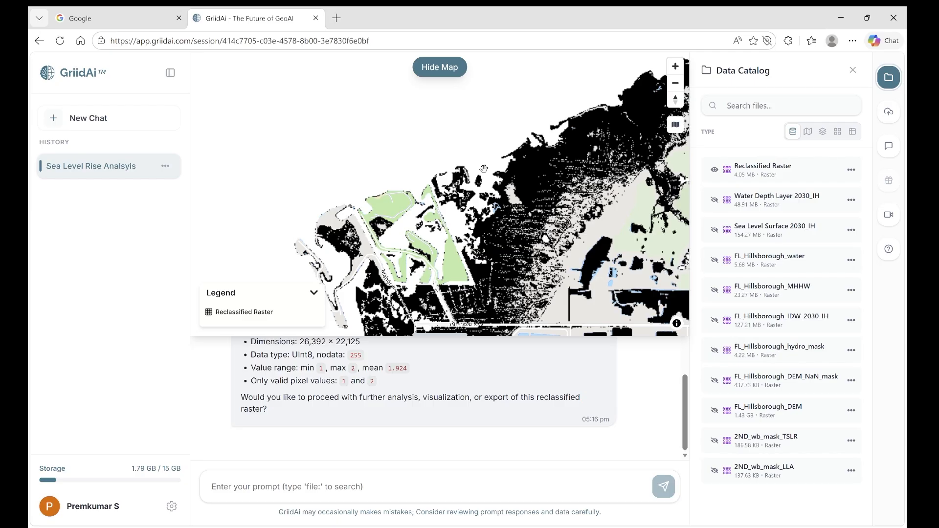
{"action": "left_click", "coordinate": [484, 170]}
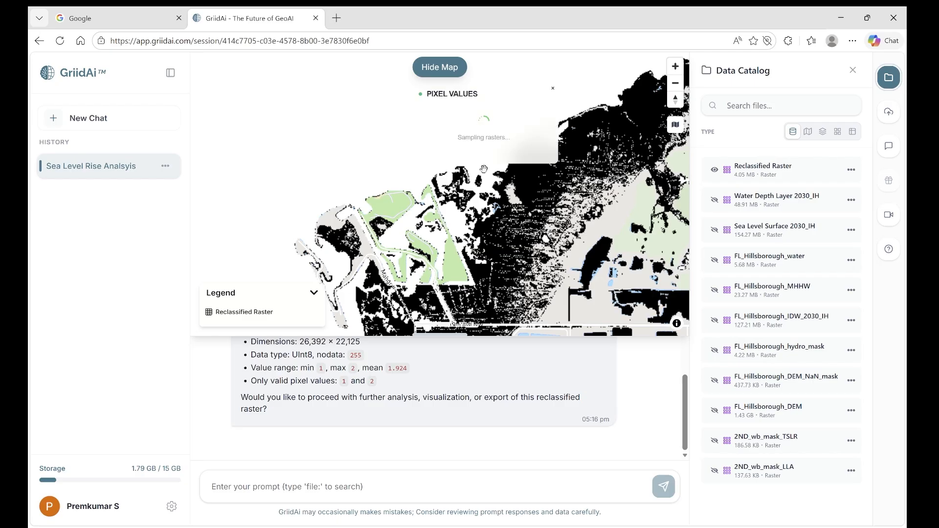
{"action": "left_click", "coordinate": [532, 189]}
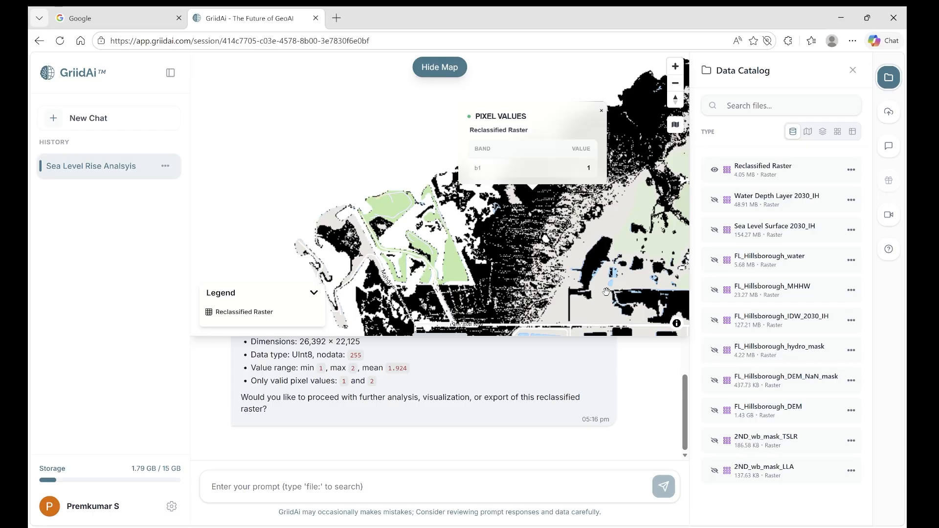
- Examine the extent of Reclassified Raster from the coastal marsh to the inland ponds and canal neighbourhoods around Villemaire Rd and Andalucia
{"action": "left_click_drag", "start_coordinate": [601, 294], "coordinate": [453, 247]}
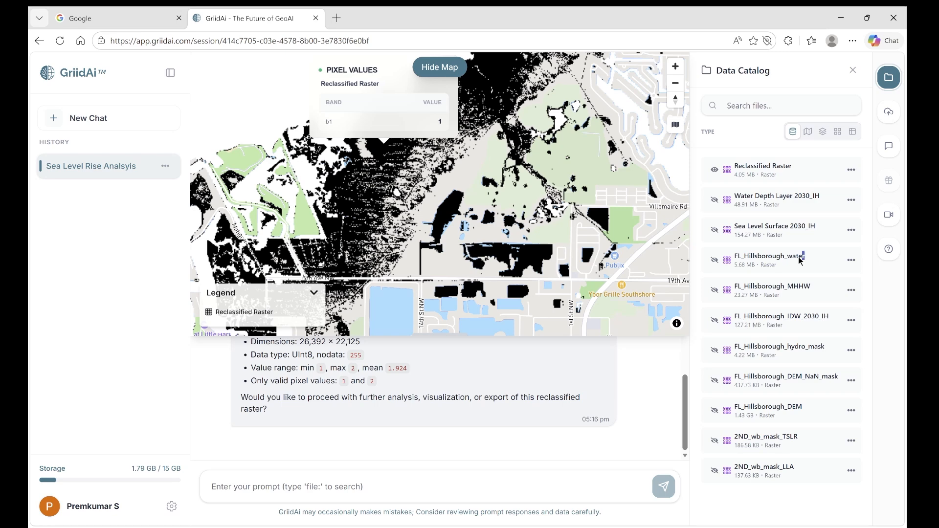
{"action": "left_click_drag", "start_coordinate": [805, 258], "coordinate": [736, 258]}
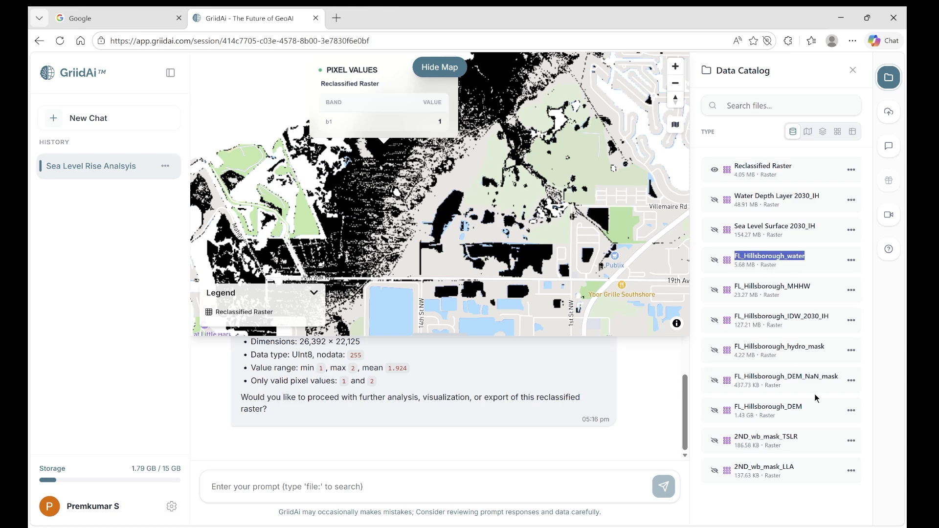
{"action": "left_click", "coordinate": [759, 508]}
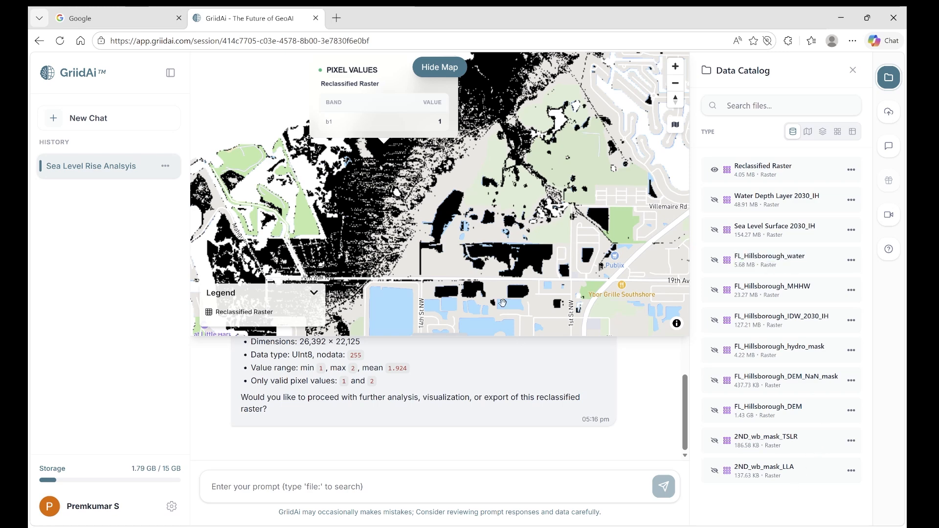
{"action": "scroll", "coordinate": [503, 302], "scroll_direction": "down", "scroll_amount": 5}
{"action": "scroll", "coordinate": [502, 302], "scroll_direction": "up", "scroll_amount": 5}
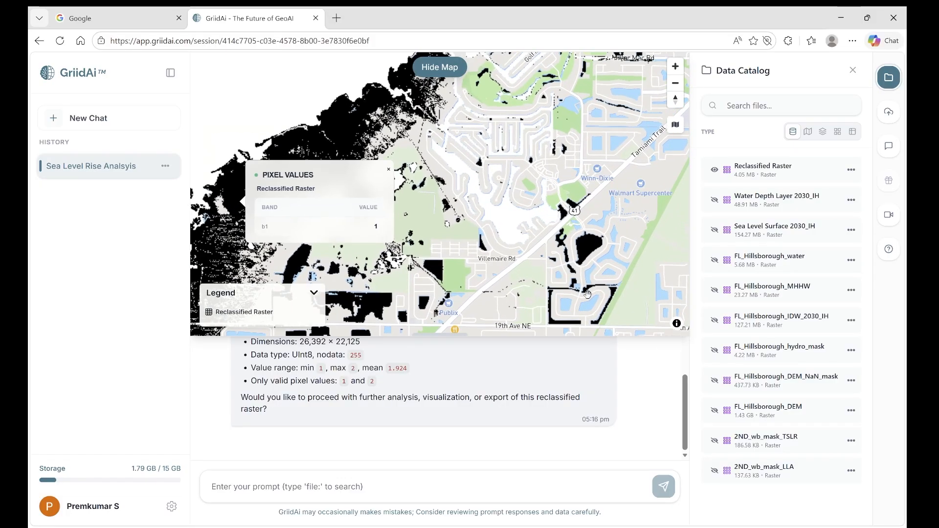
{"action": "left_click_drag", "start_coordinate": [584, 270], "coordinate": [516, 241]}
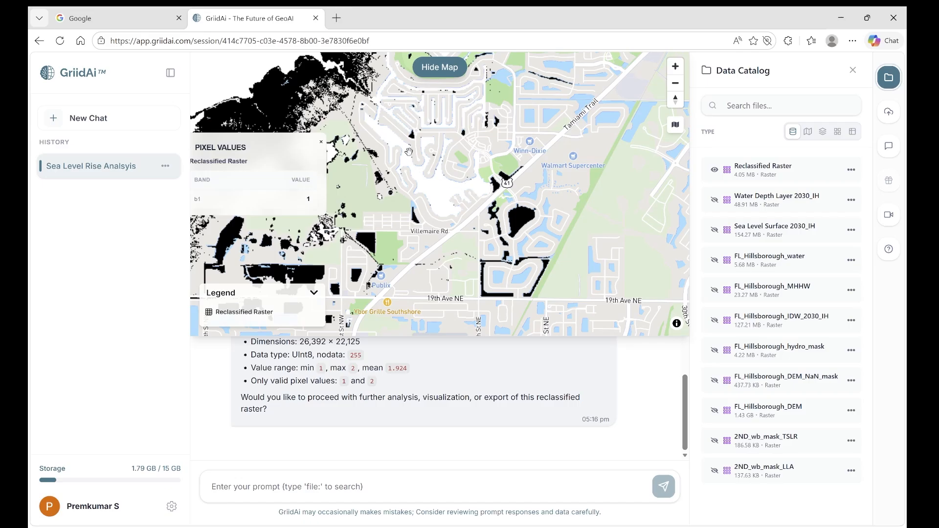
{"action": "left_click_drag", "start_coordinate": [391, 135], "coordinate": [554, 270]}
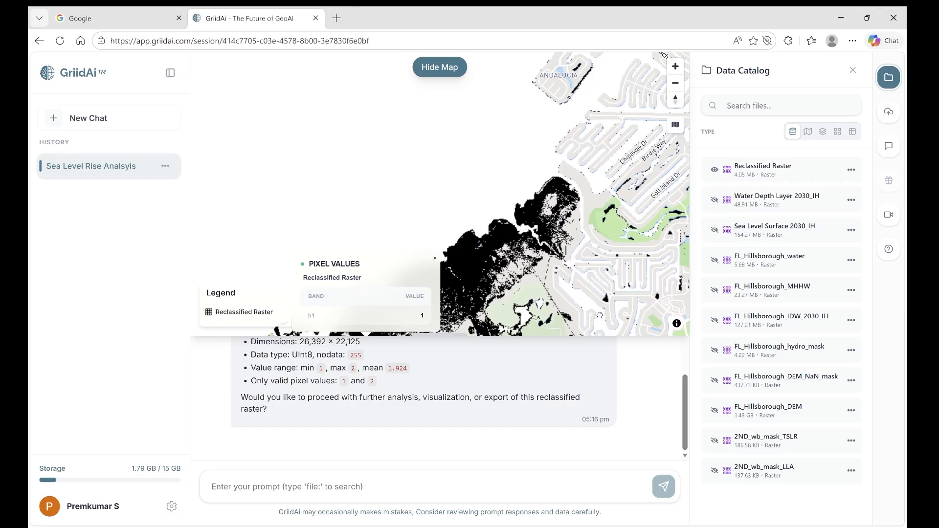
{"action": "left_click_drag", "start_coordinate": [598, 313], "coordinate": [478, 222]}
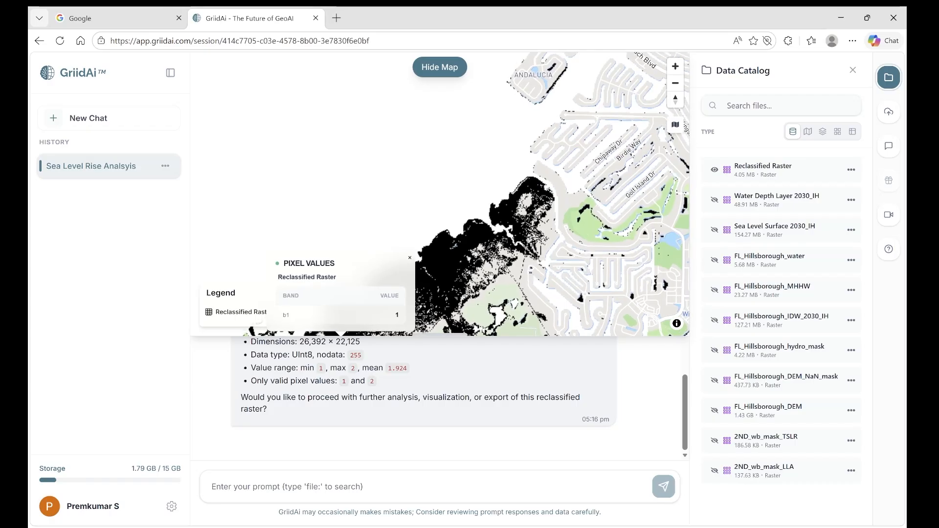
{"action": "left_click", "coordinate": [410, 260]}
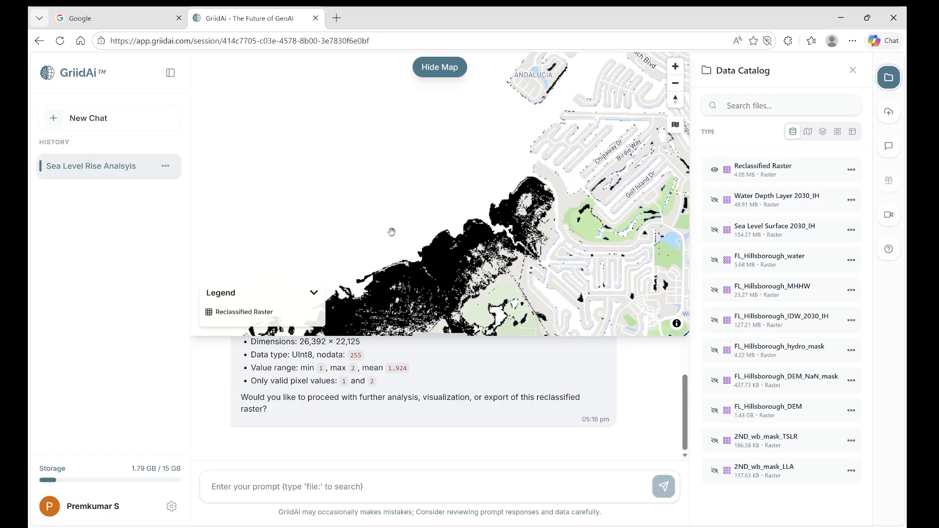
{"action": "scroll", "coordinate": [428, 257], "scroll_direction": "up", "scroll_amount": 2}
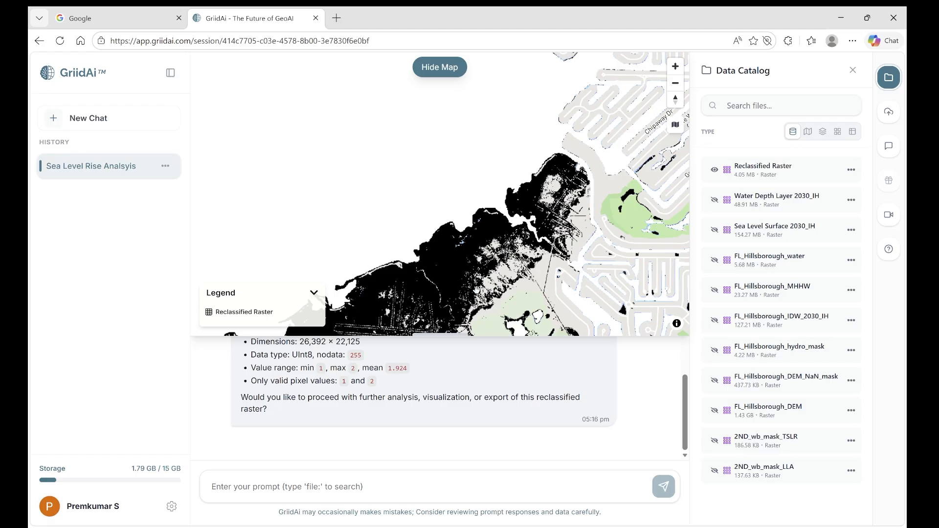
{"action": "left_click_drag", "start_coordinate": [477, 290], "coordinate": [422, 230]}
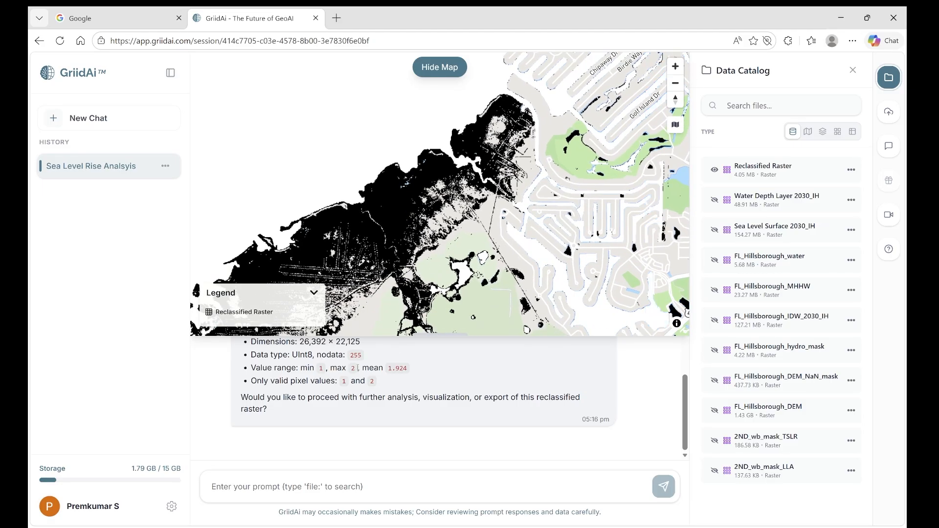
- Prompt the assistant to split True SLR from Low-lying Extent using 8-directional Moore propagation, 4096-pixel tiles, a 10-pixel noise threshold and ZSTD-compressed COG outputs
{"action": "left_click", "coordinate": [321, 491]}
{"action": "left_click", "coordinate": [321, 491]}
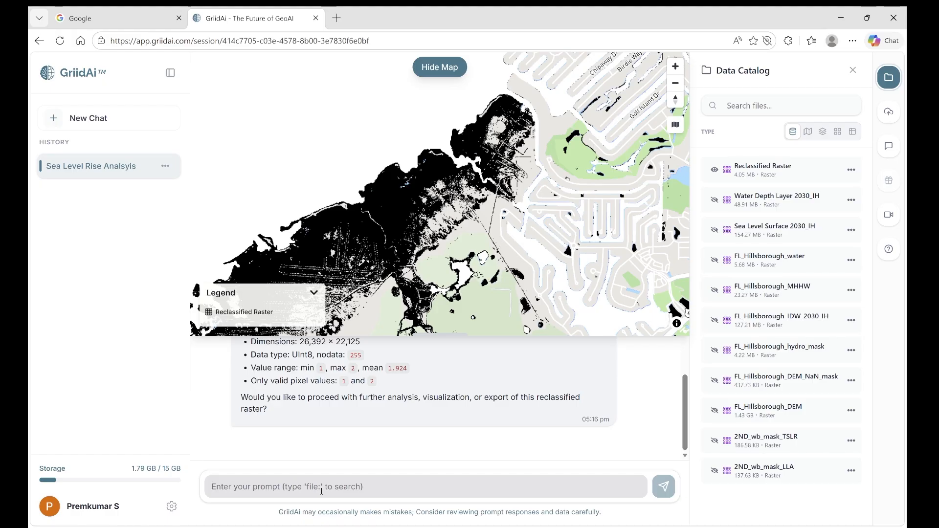
{"action": "key", "text": "ctrl+v"}
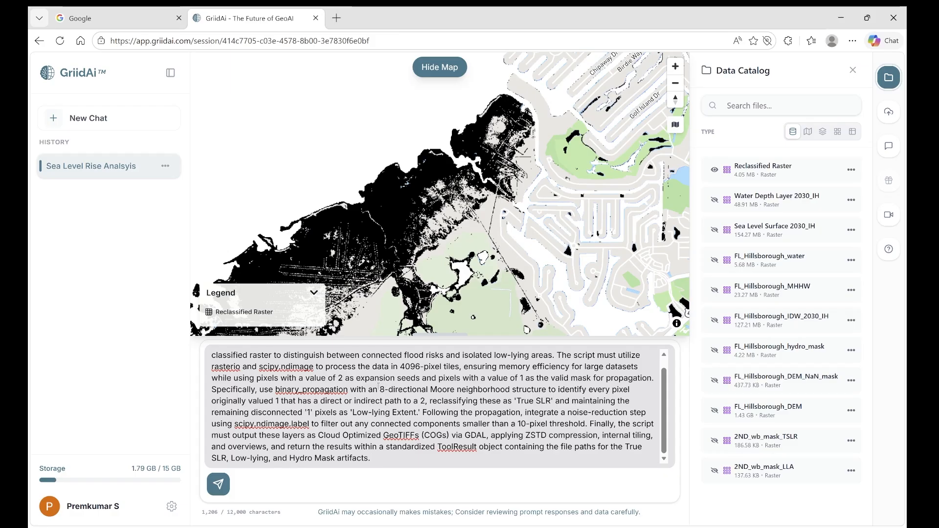
{"action": "left_click_drag", "start_coordinate": [378, 390], "coordinate": [513, 390]}
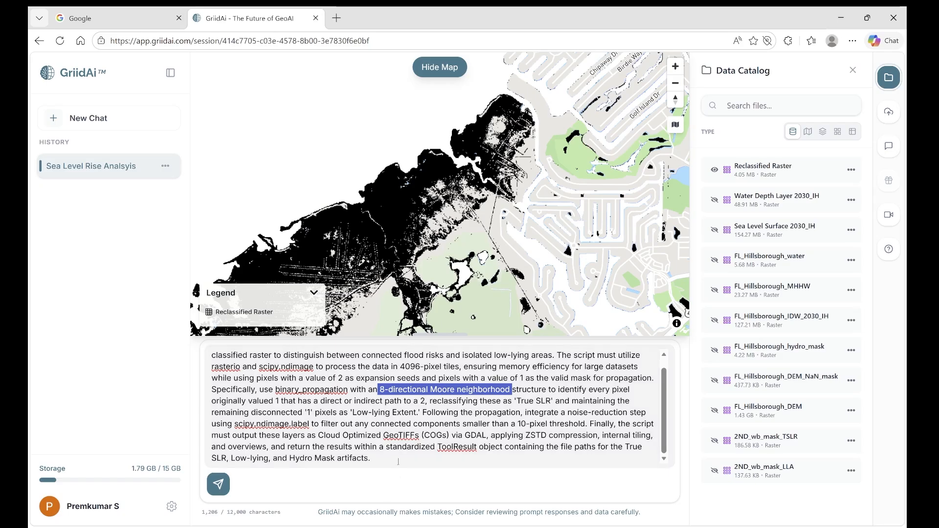
{"action": "left_click", "coordinate": [398, 461]}
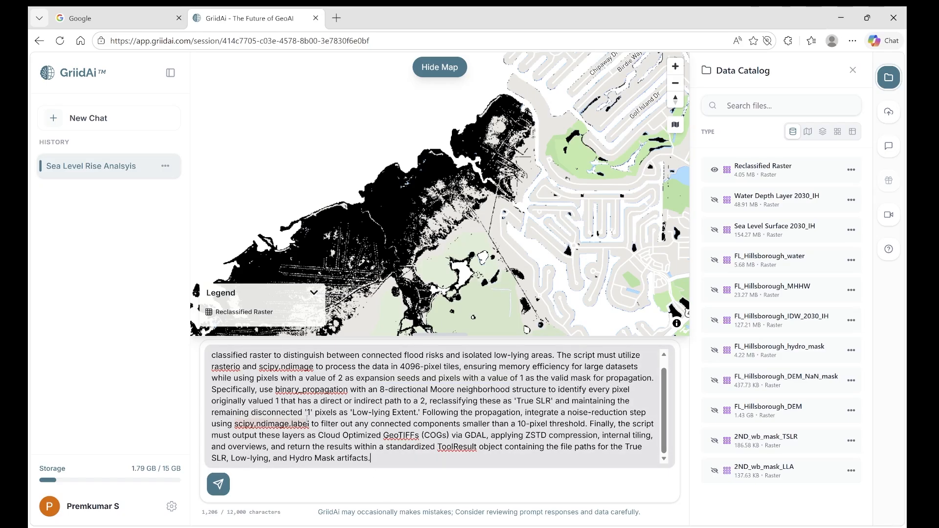
{"action": "left_click_drag", "start_coordinate": [308, 424], "coordinate": [233, 423]}
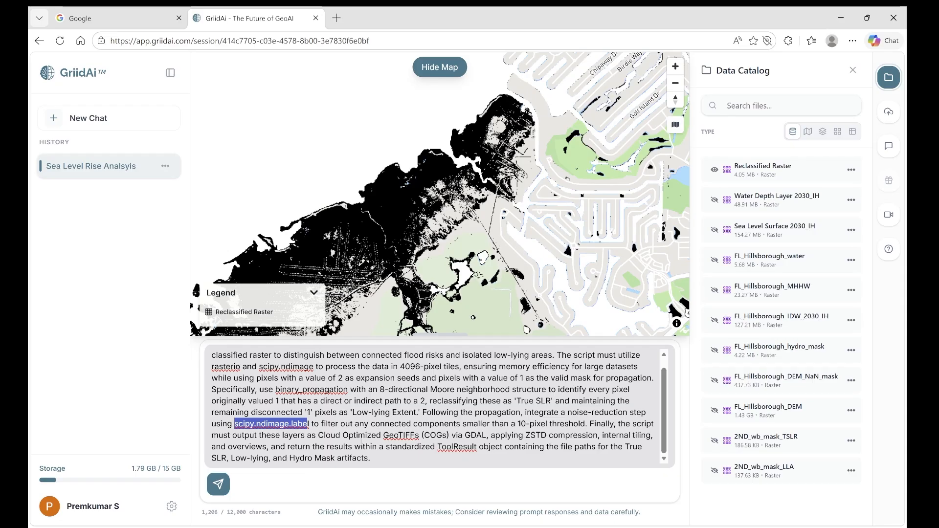
{"action": "left_click", "coordinate": [378, 460]}
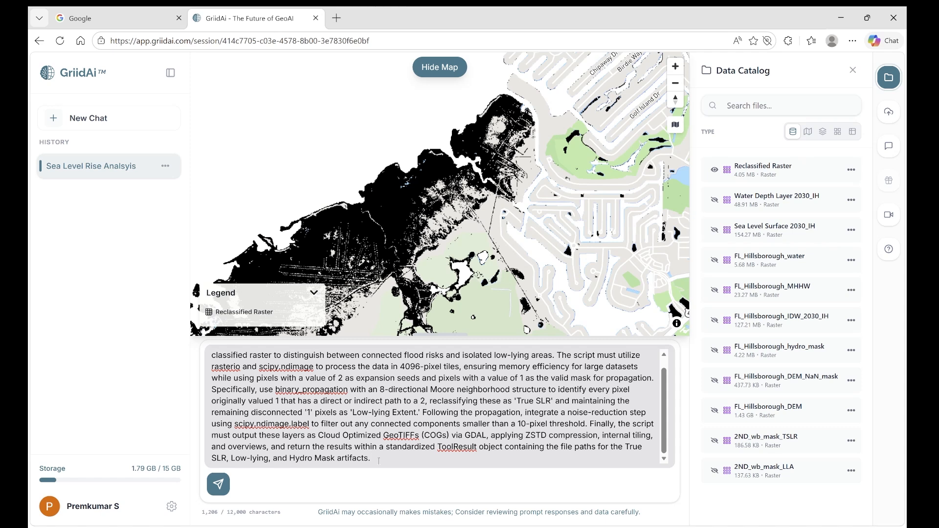
{"action": "key", "text": "Return"}
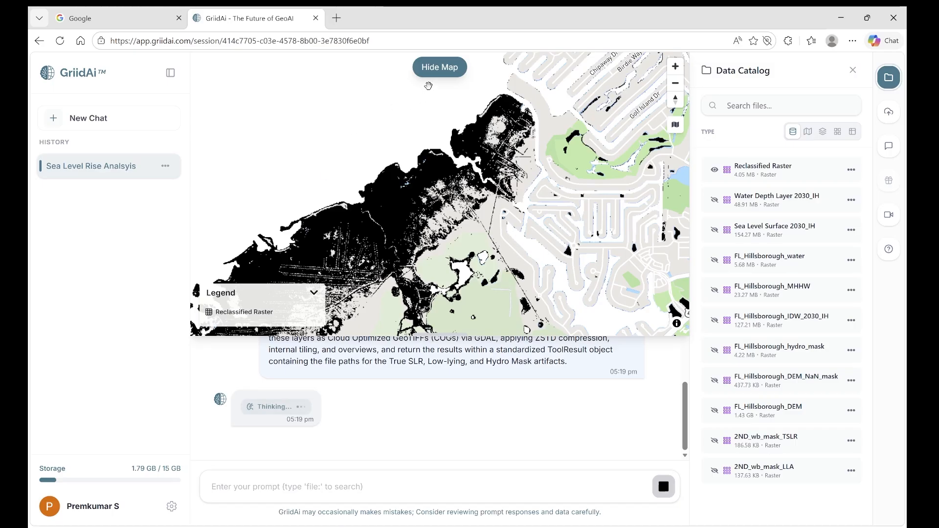
- Hide the map and approve the 8-connectivity propagation plan with the reply "yes please go ahead"
{"action": "left_click", "coordinate": [437, 69]}
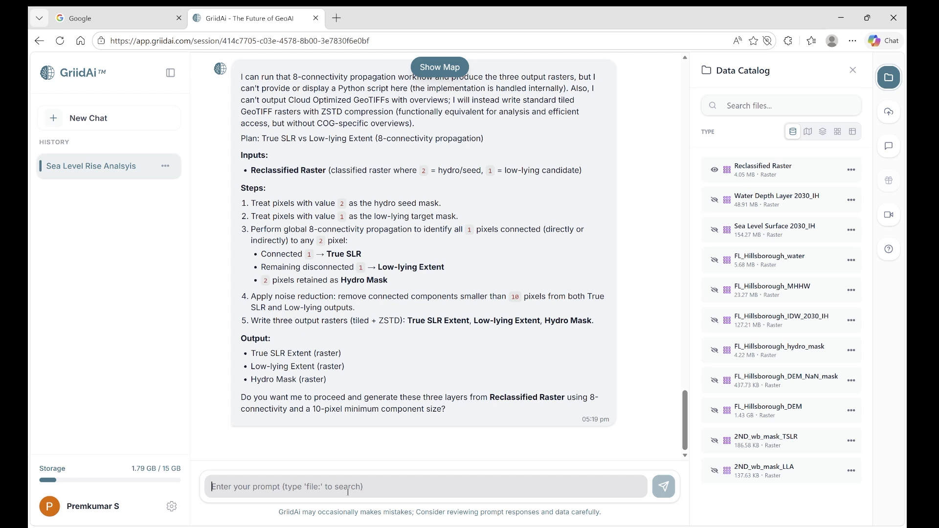
{"action": "type", "text": "yes"}
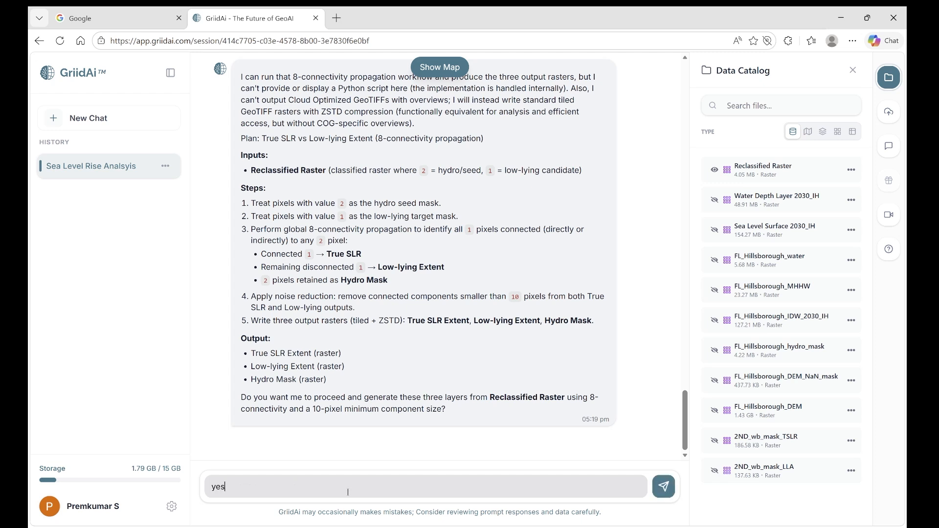
{"action": "type", "text": " please go ahead"}
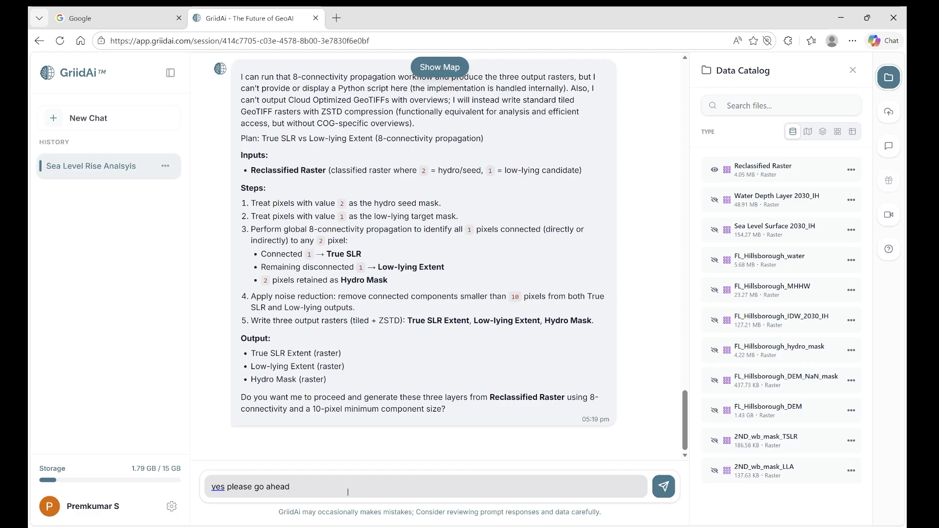
{"action": "key", "text": "Return"}
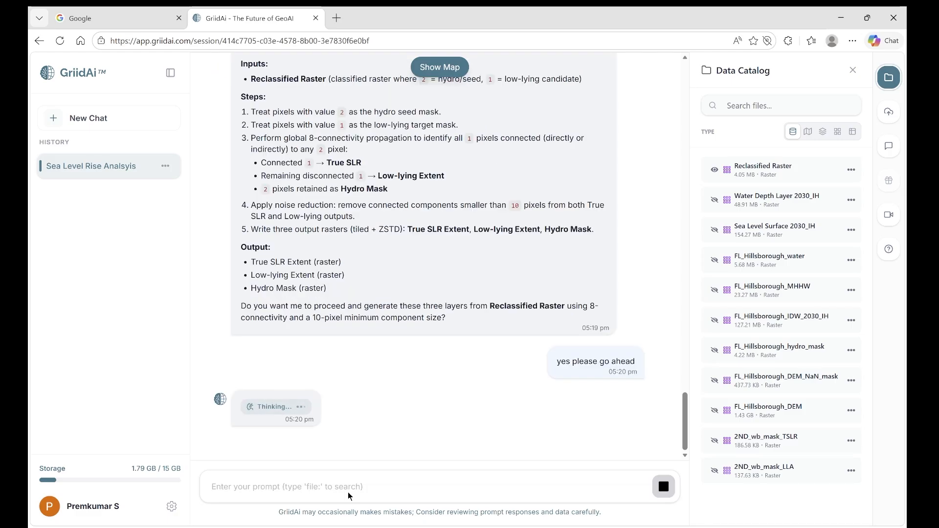
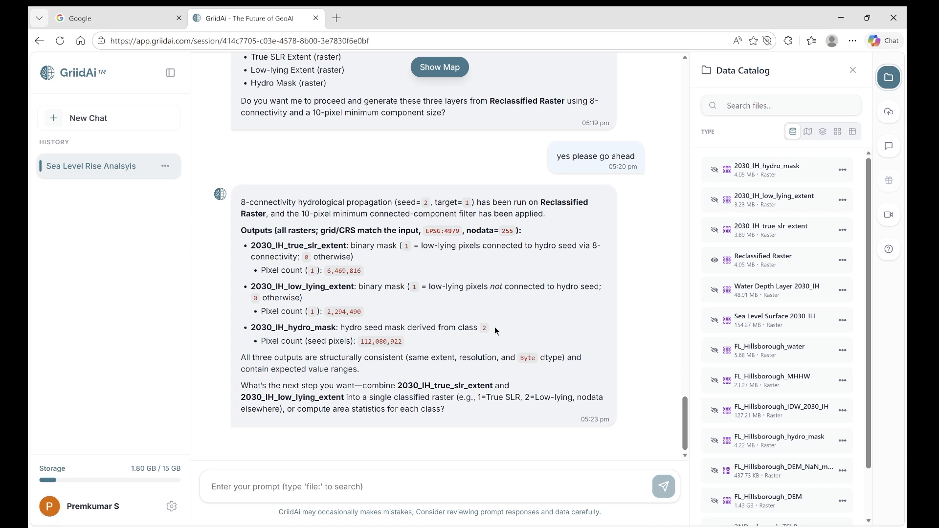
- Review the assistant's output descriptions for 2030_IH_hydro_mask, 2030_IH_low_lying_extent and 2030_IH_true_slr_extent
{"action": "left_click", "coordinate": [289, 327]}
{"action": "left_click_drag", "start_coordinate": [441, 327], "coordinate": [276, 328]}
{"action": "left_click", "coordinate": [445, 318]}
{"action": "triple_click", "coordinate": [446, 323]}
{"action": "left_click", "coordinate": [489, 326]}
{"action": "triple_click", "coordinate": [489, 326]}
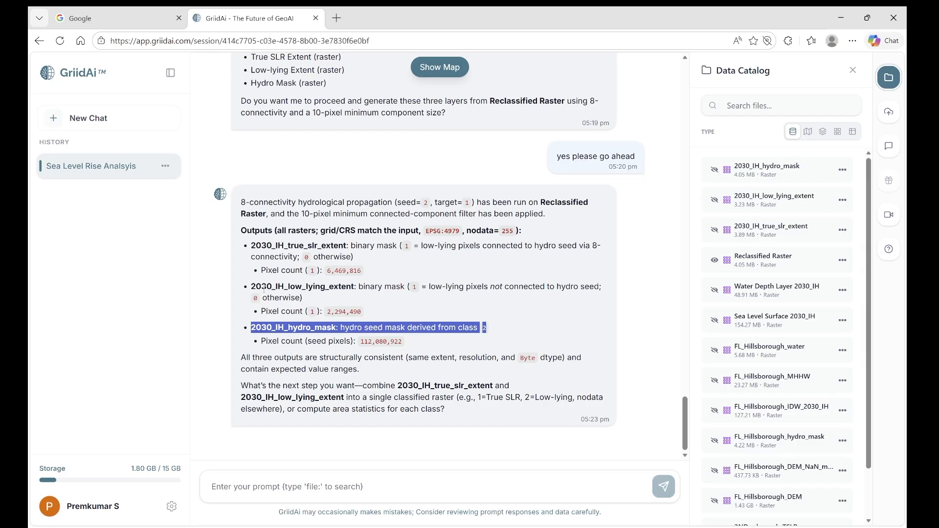
{"action": "left_click", "coordinate": [252, 287]}
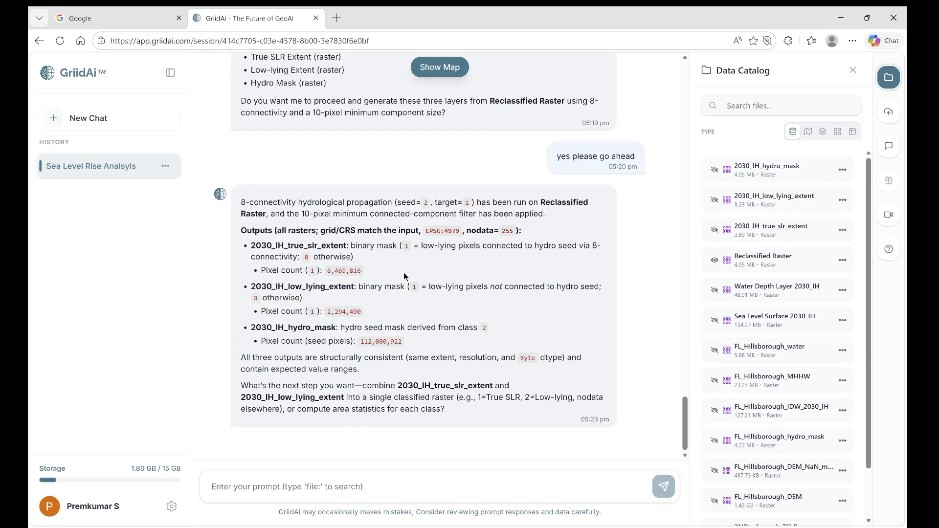
{"action": "left_click", "coordinate": [404, 292], "text": "shift"}
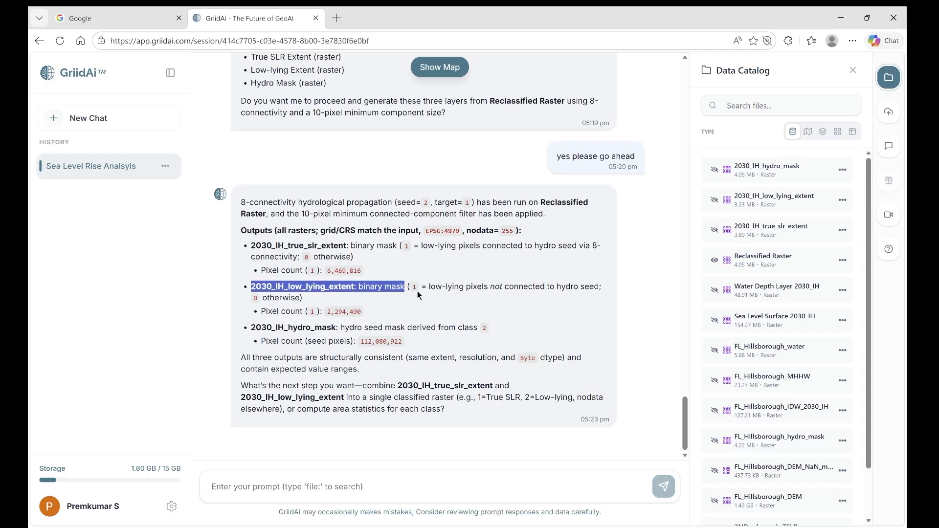
{"action": "left_click", "coordinate": [311, 298]}
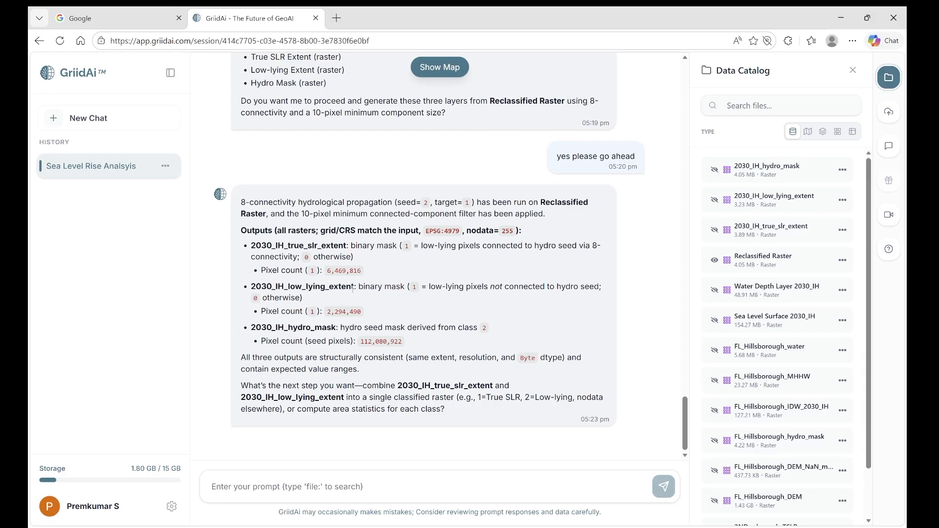
{"action": "left_click_drag", "start_coordinate": [357, 287], "coordinate": [283, 284]}
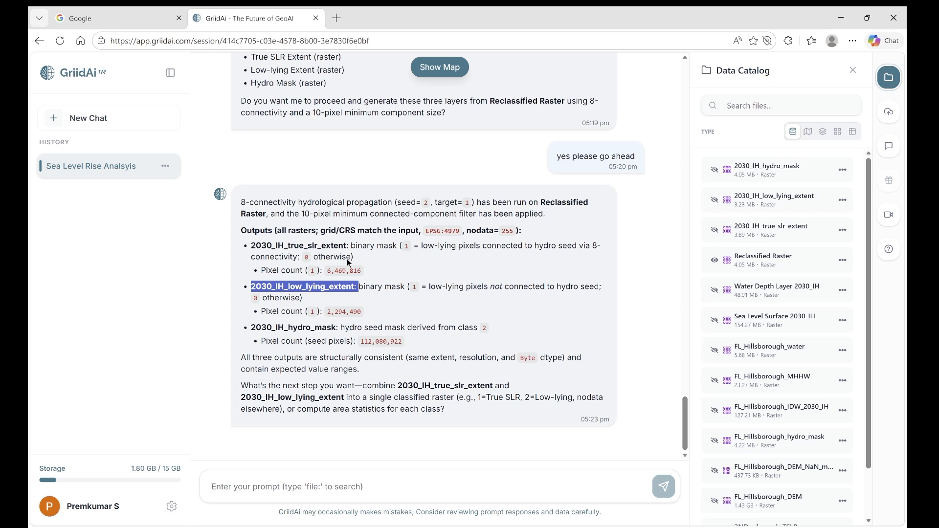
{"action": "left_click", "coordinate": [373, 261]}
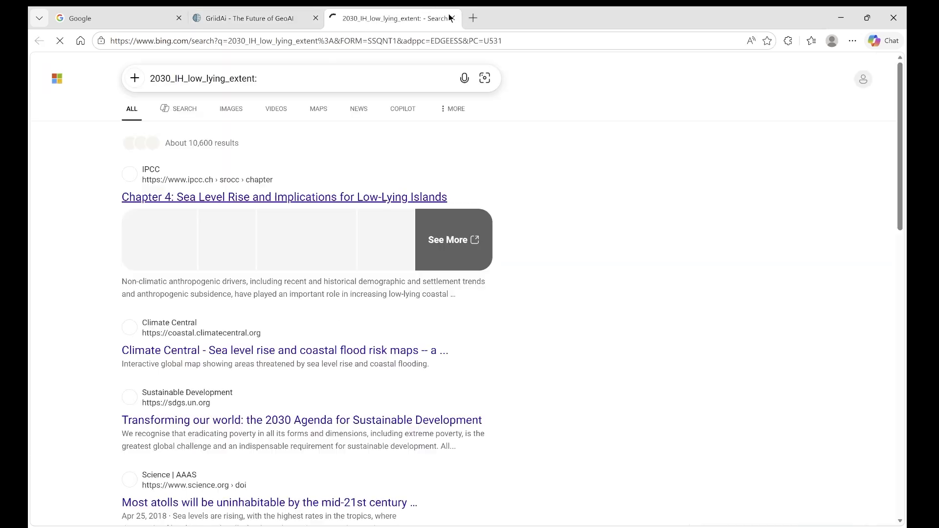
{"action": "left_click", "coordinate": [453, 18]}
{"action": "left_click", "coordinate": [344, 258]}
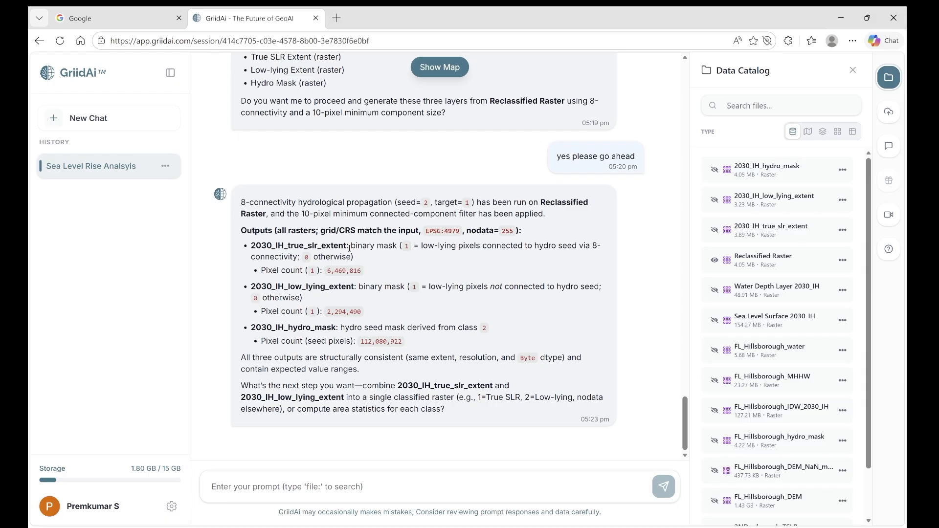
{"action": "left_click_drag", "start_coordinate": [351, 246], "coordinate": [251, 247]}
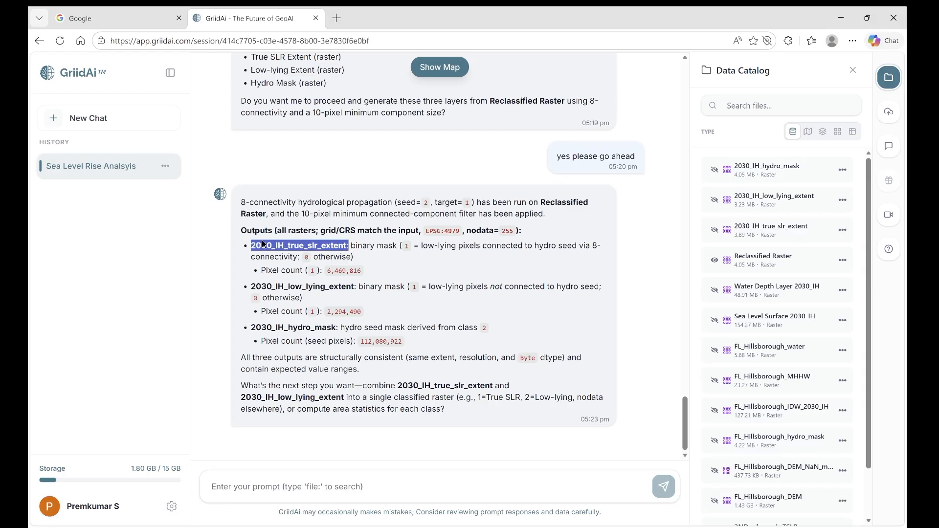
{"action": "left_click", "coordinate": [437, 255]}
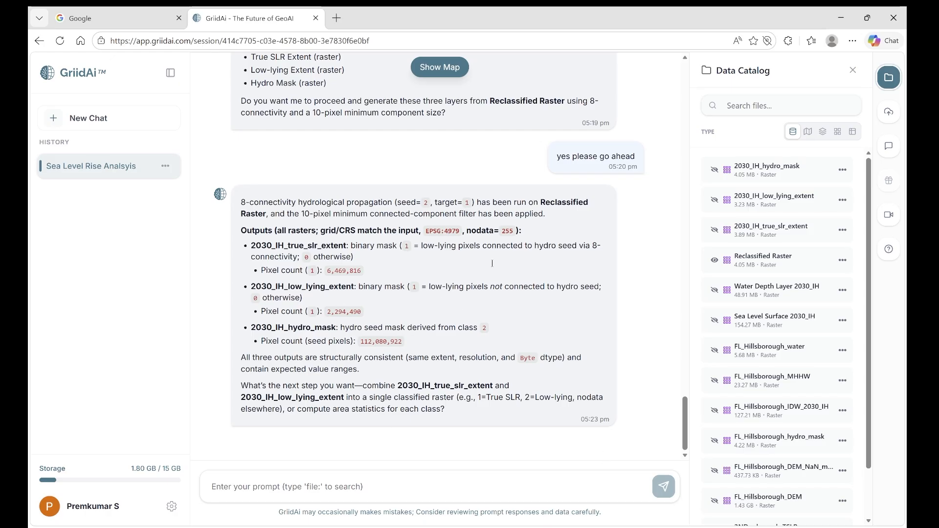
- Display 2030_IH_hydro_mask on the map and hide Reclassified Raster to inspect the hydro mask on its own
{"action": "left_click", "coordinate": [715, 171]}
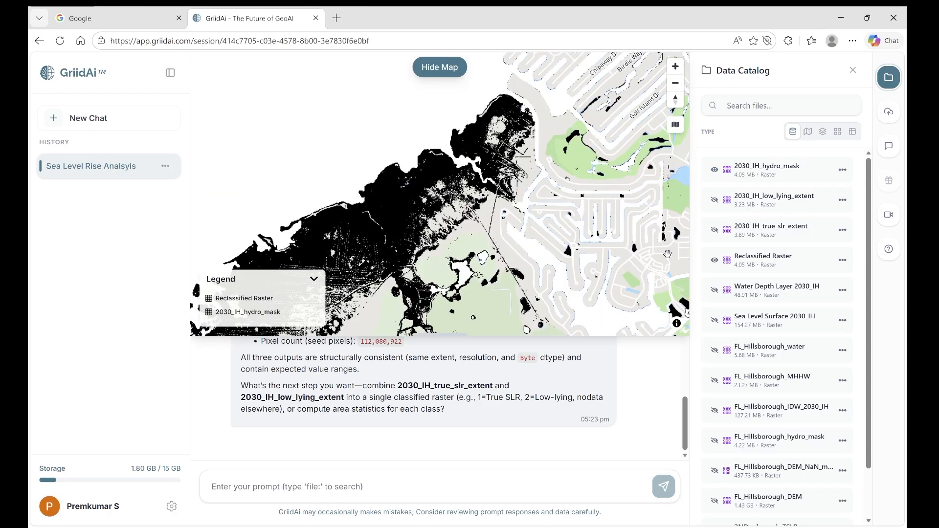
{"action": "left_click", "coordinate": [715, 261]}
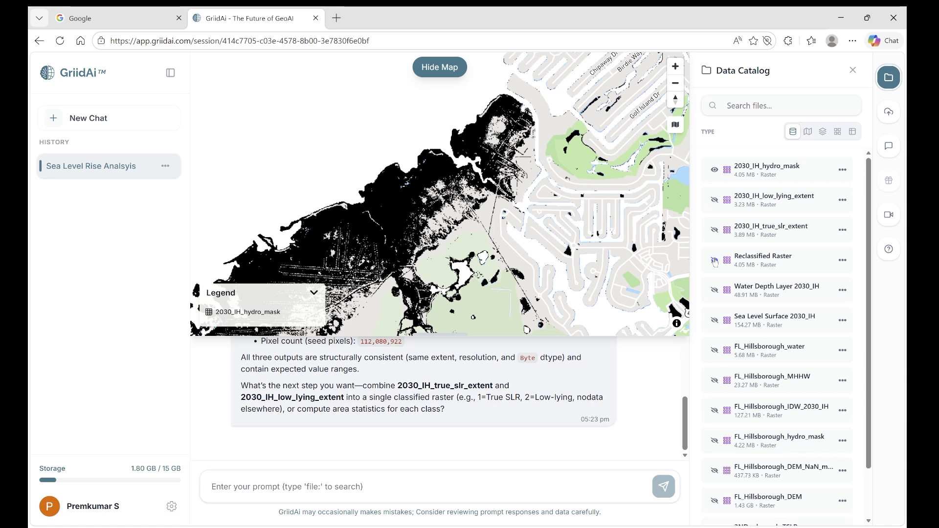
{"action": "left_click", "coordinate": [471, 147]}
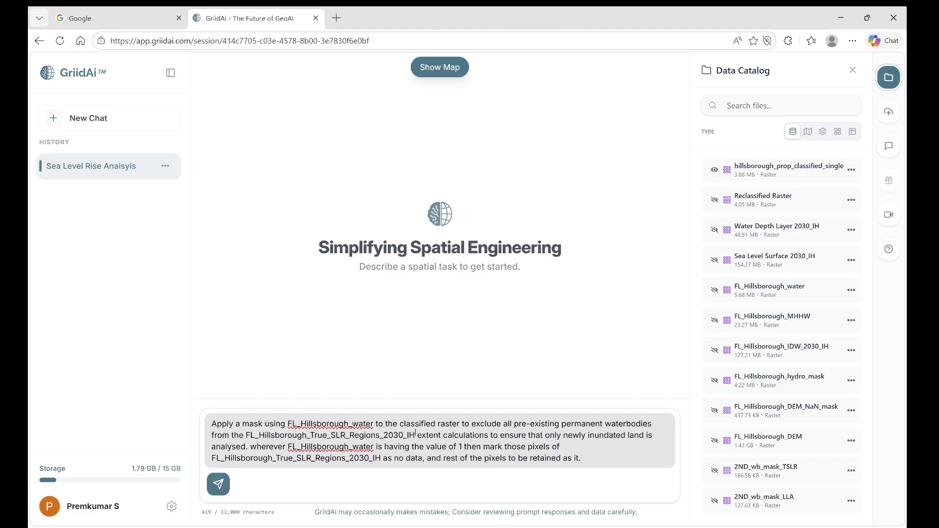
- Replace both FL_Hillsborough_True_SLR_Regions_2030_IH references in the FL_Hillsborough_water masking prompt with hillsborough_prop_classified_single and send it
{"action": "left_click", "coordinate": [805, 167]}
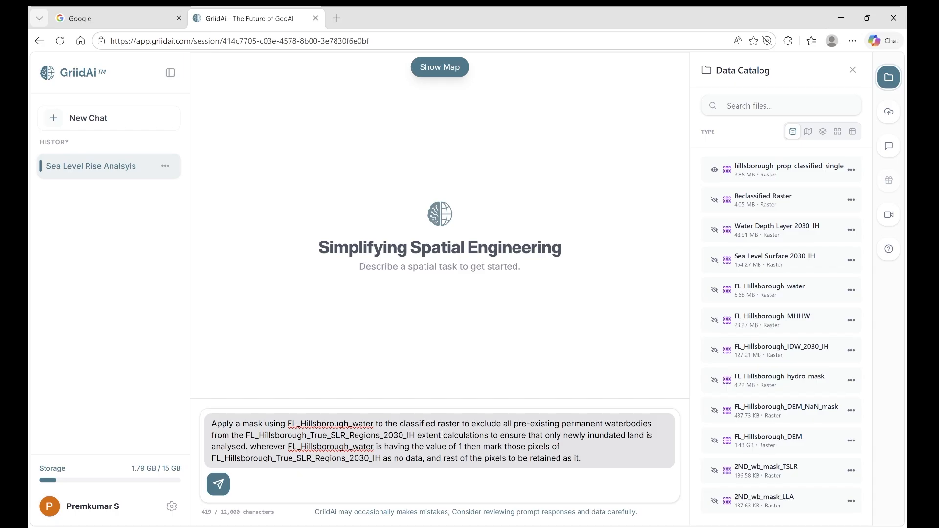
{"action": "left_click_drag", "start_coordinate": [441, 434], "coordinate": [246, 435]}
{"action": "key", "text": "ctrl+v"}
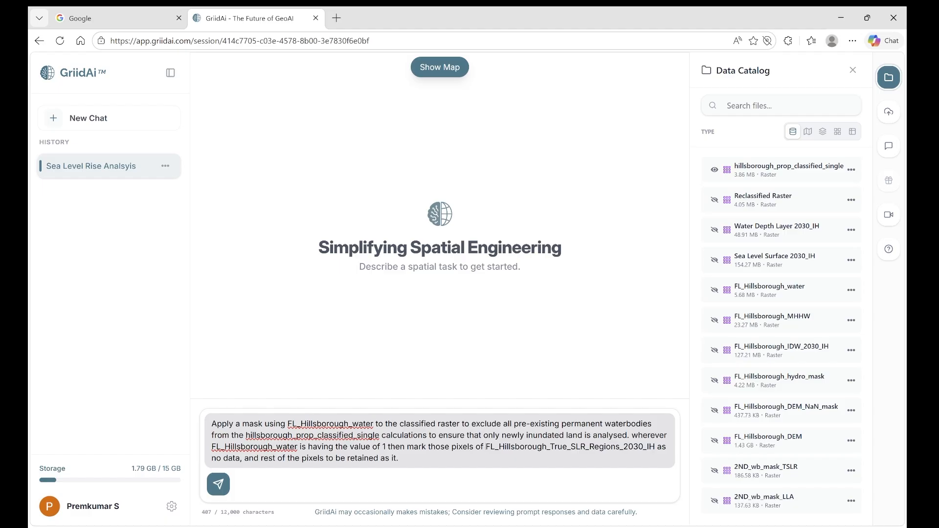
{"action": "left_click_drag", "start_coordinate": [485, 446], "coordinate": [653, 449]}
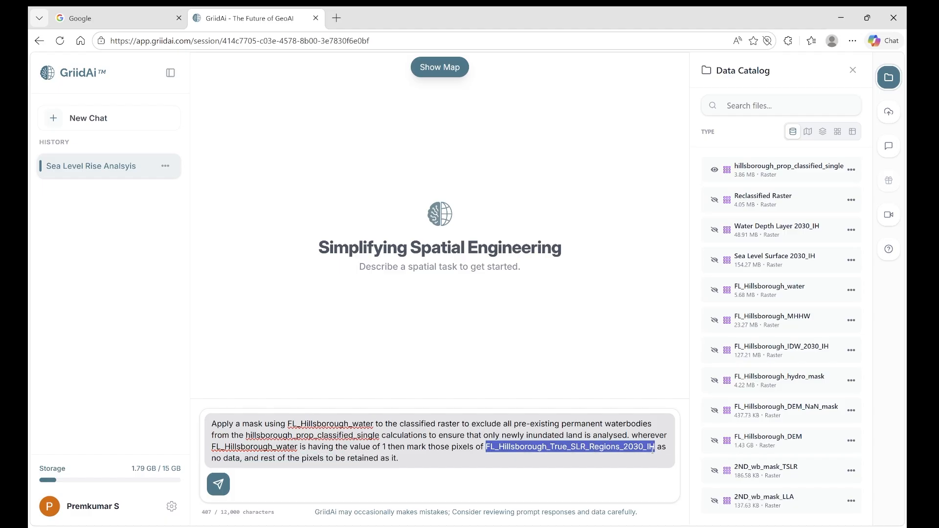
{"action": "key", "text": "ctrl+v"}
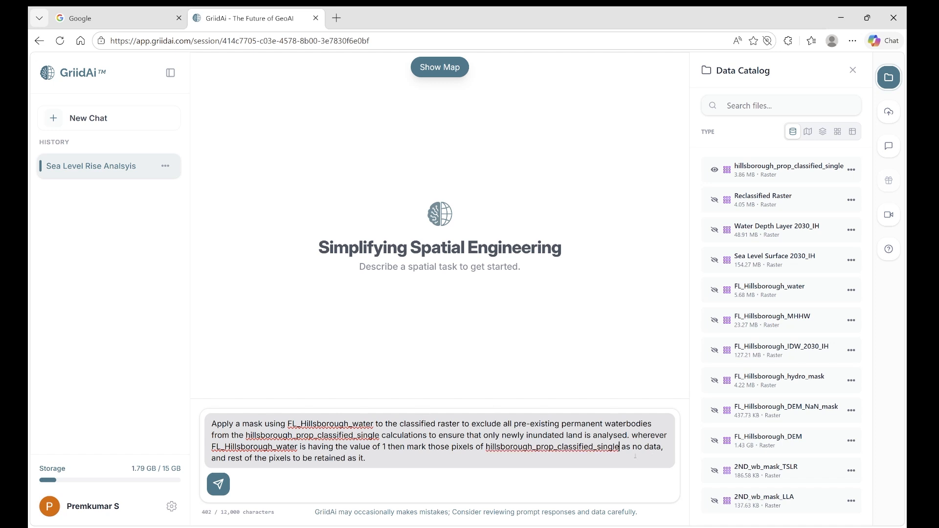
{"action": "left_click", "coordinate": [592, 460]}
{"action": "key", "text": "Return"}
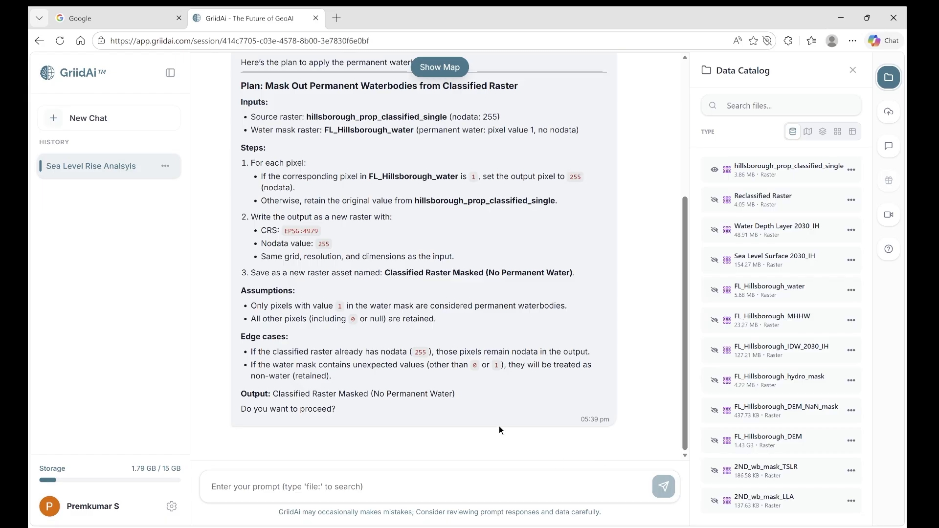
- Check the masking plan's pixel rule for FL_Hillsborough_water and approve the plan with the reply "yes go ahead"
{"action": "scroll", "coordinate": [448, 274], "scroll_direction": "up", "scroll_amount": 2}
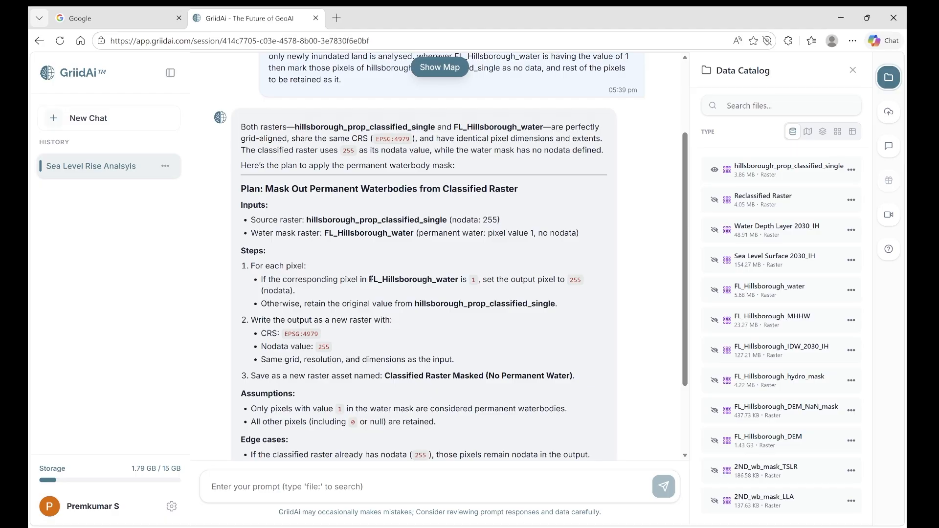
{"action": "left_click_drag", "start_coordinate": [370, 280], "coordinate": [478, 280]}
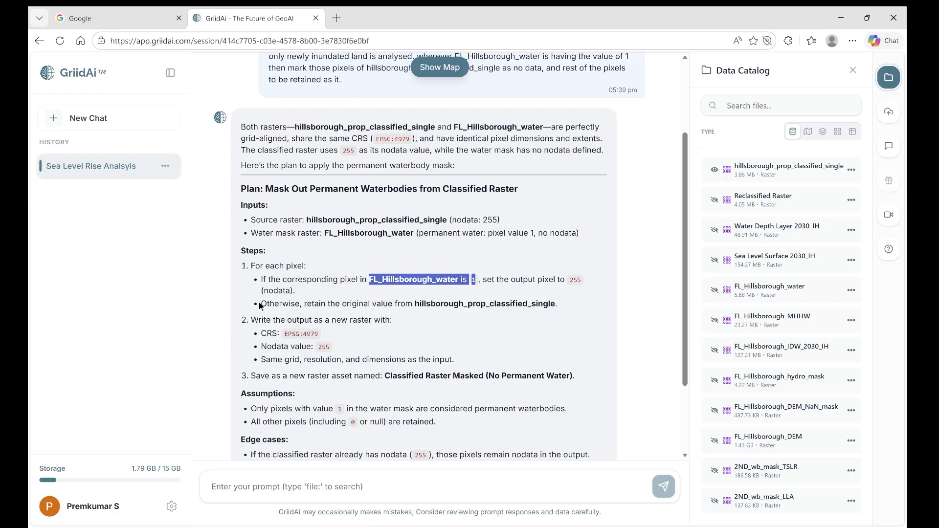
{"action": "left_click", "coordinate": [459, 289]}
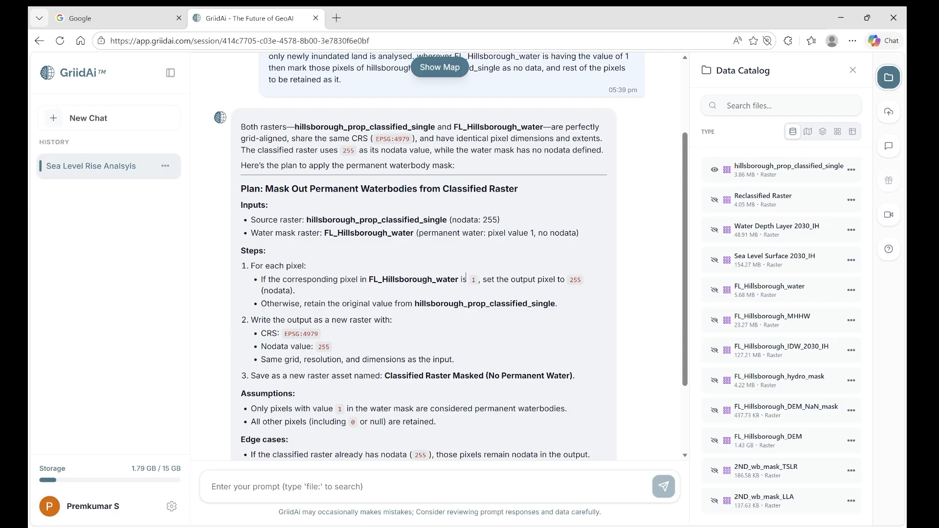
{"action": "left_click_drag", "start_coordinate": [458, 279], "coordinate": [400, 277]}
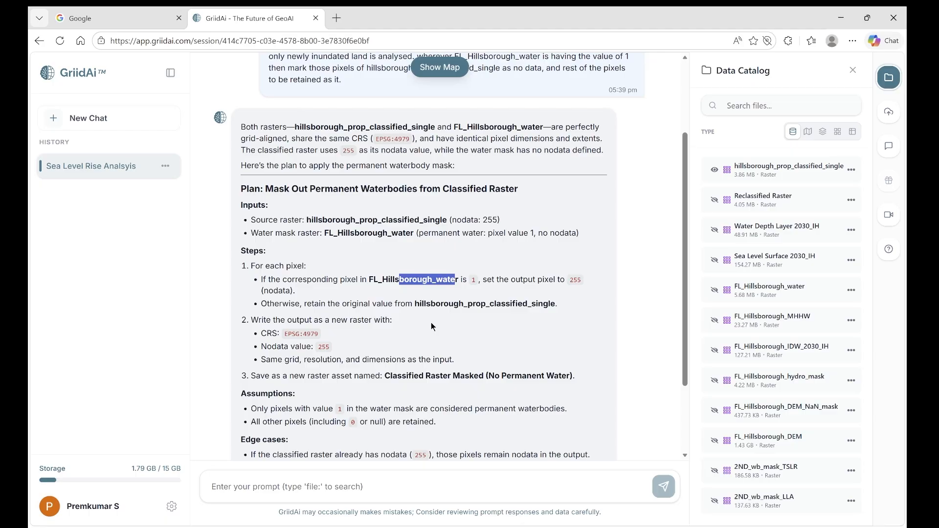
{"action": "left_click", "coordinate": [366, 489]}
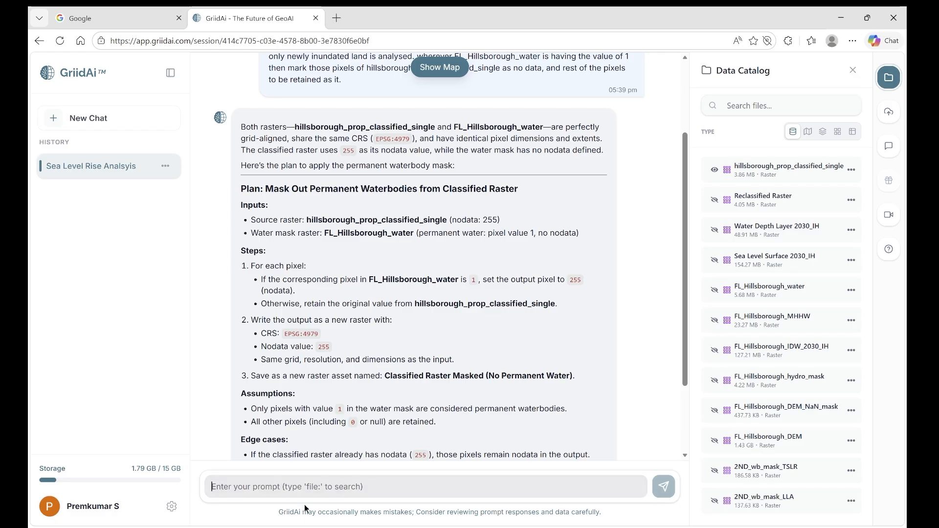
{"action": "type", "text": "yes"}
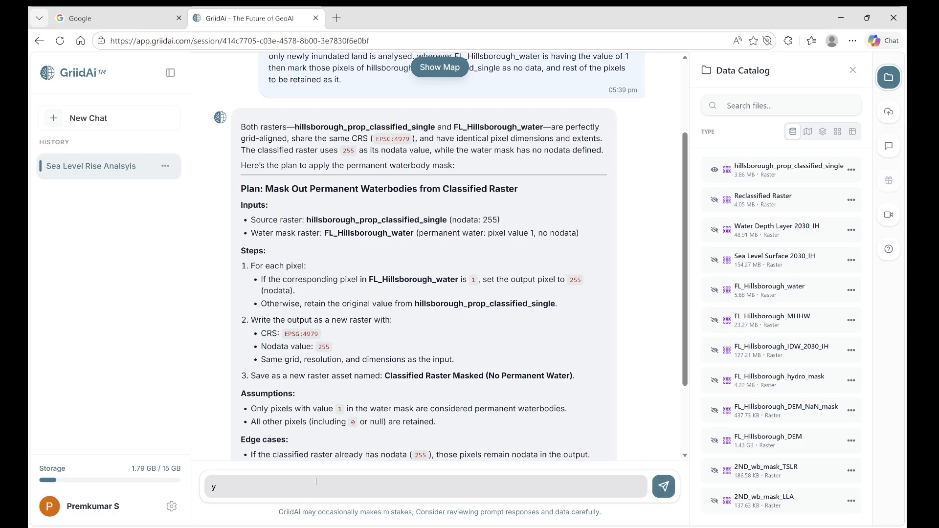
{"action": "type", "text": " go ahead"}
{"action": "key", "text": "Return"}
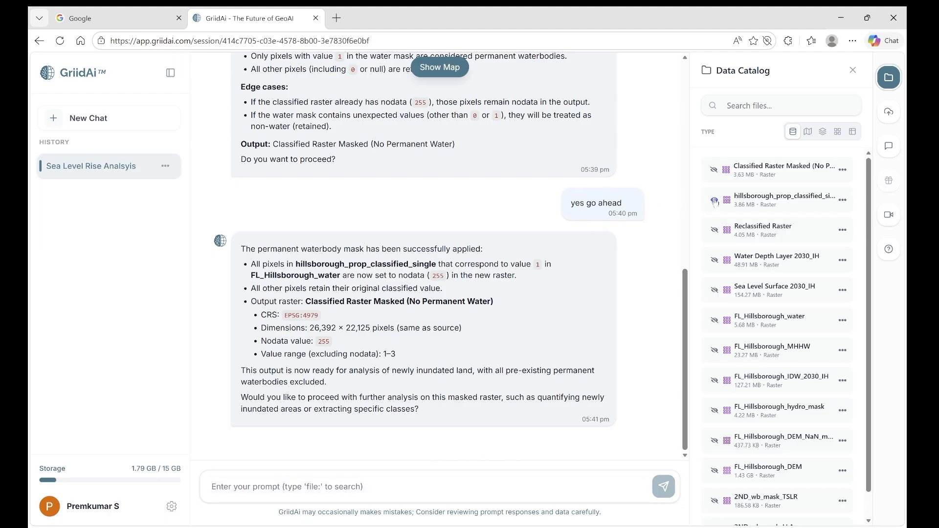
- Inspect Classified Raster Masked (No Permanent Water) around the canal neighbourhoods with the chat history collapsed, and hide the map
{"action": "left_click", "coordinate": [714, 169]}
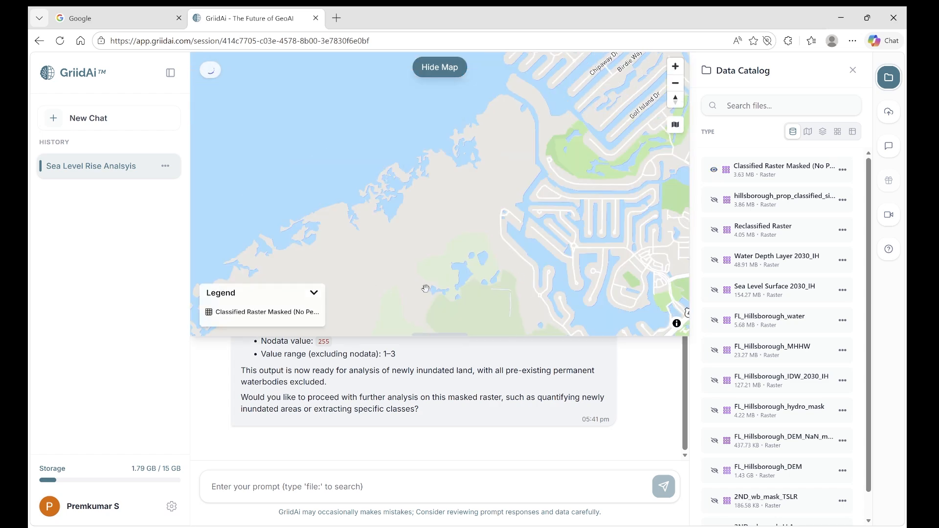
{"action": "left_click", "coordinate": [171, 72]}
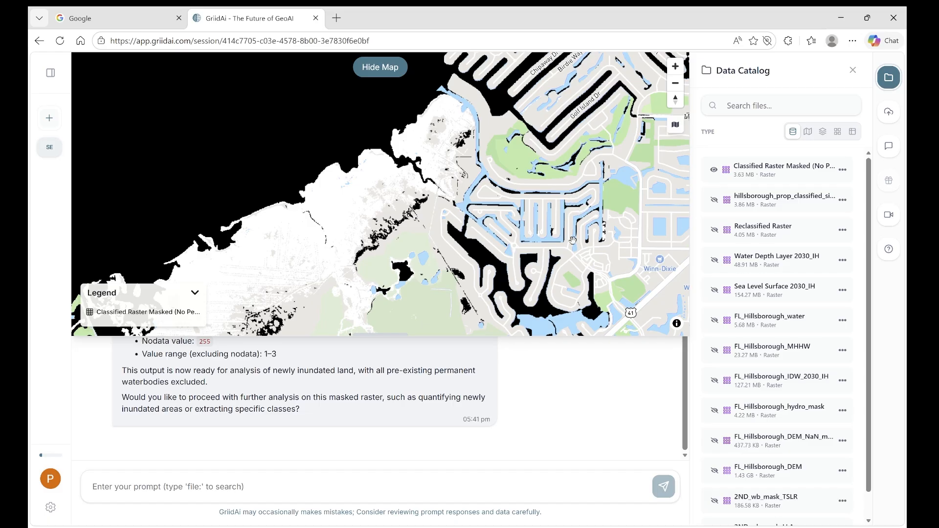
{"action": "left_click_drag", "start_coordinate": [565, 252], "coordinate": [457, 259]}
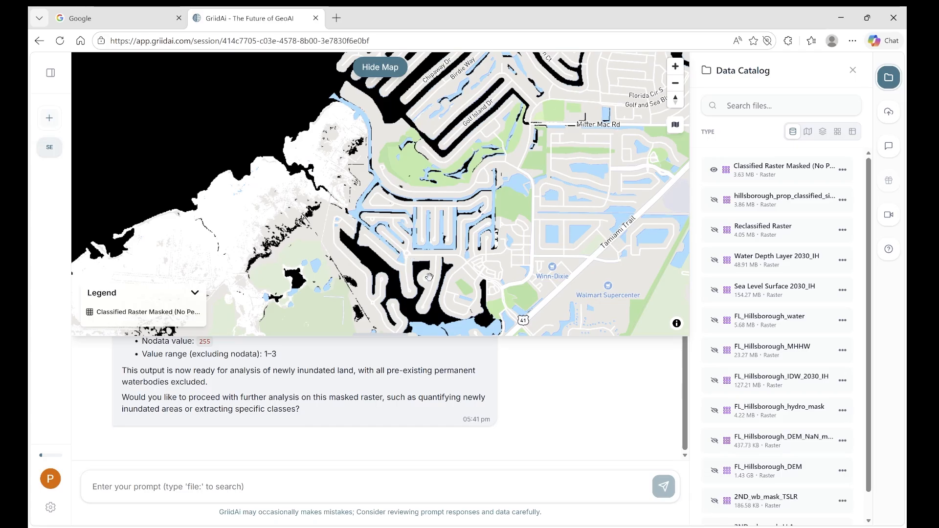
{"action": "left_click", "coordinate": [390, 68]}
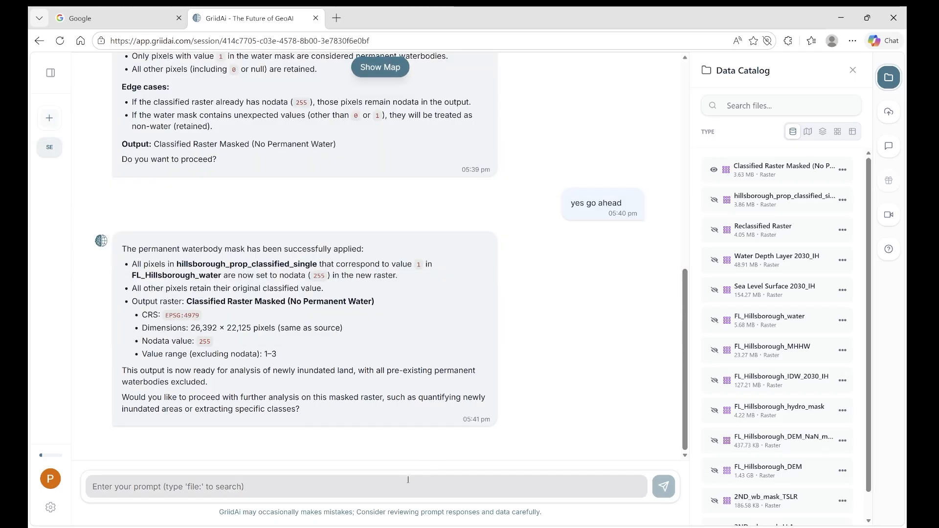
- Prompt the assistant to extract True SLR Regions (Value 3), Low-Lying Areas (Value 1) and Hydromask (Value 2) as separate rasters
{"action": "left_click", "coordinate": [408, 480]}
{"action": "key", "text": "ctrl+v"}
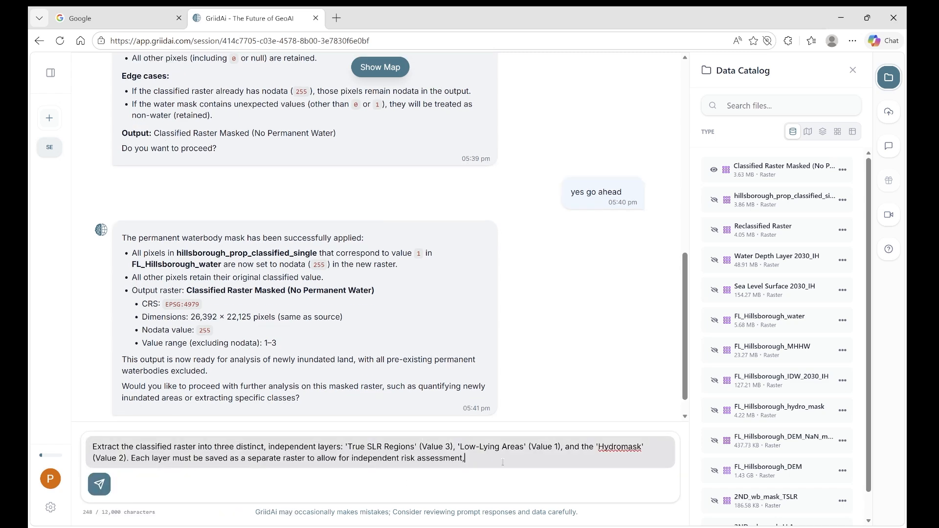
{"action": "key", "text": "Return"}
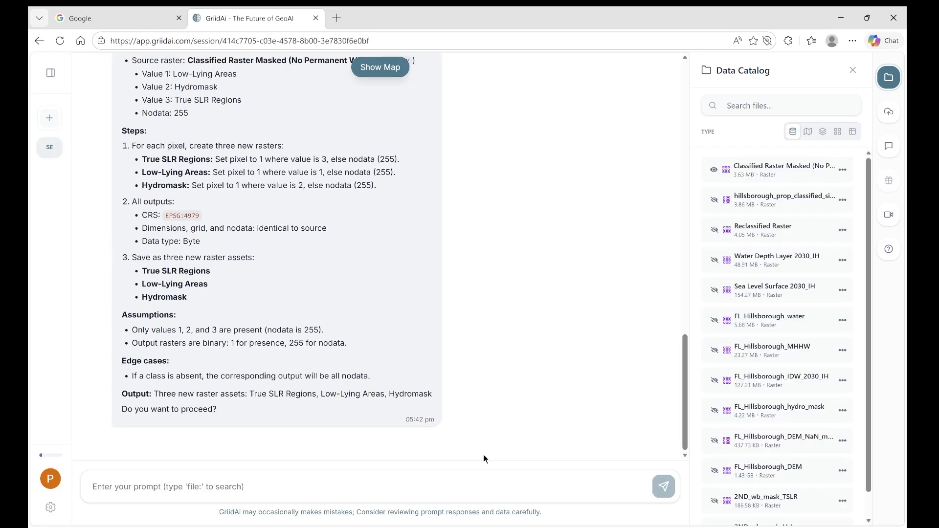
- Approve the three-layer extraction plan with the reply "yes please go ahead"
{"action": "type", "text": "y"}
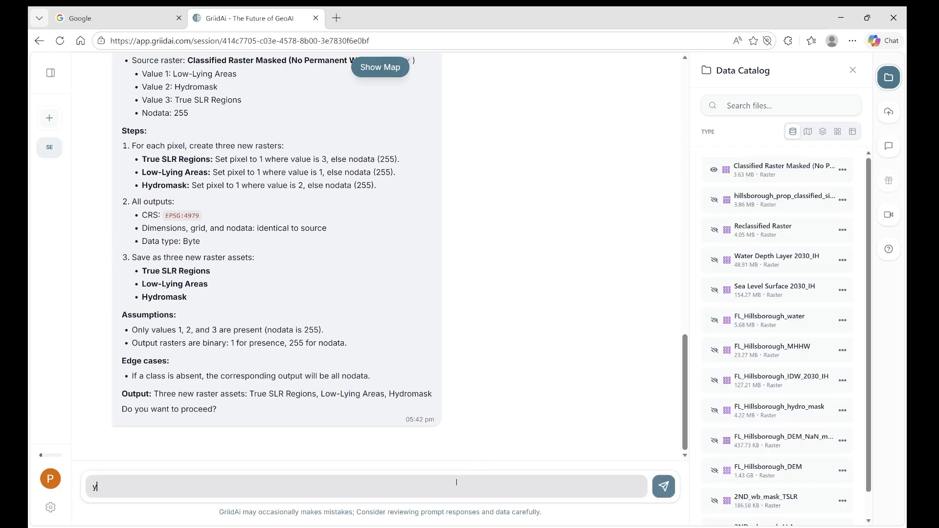
{"action": "type", "text": "es please go ahead"}
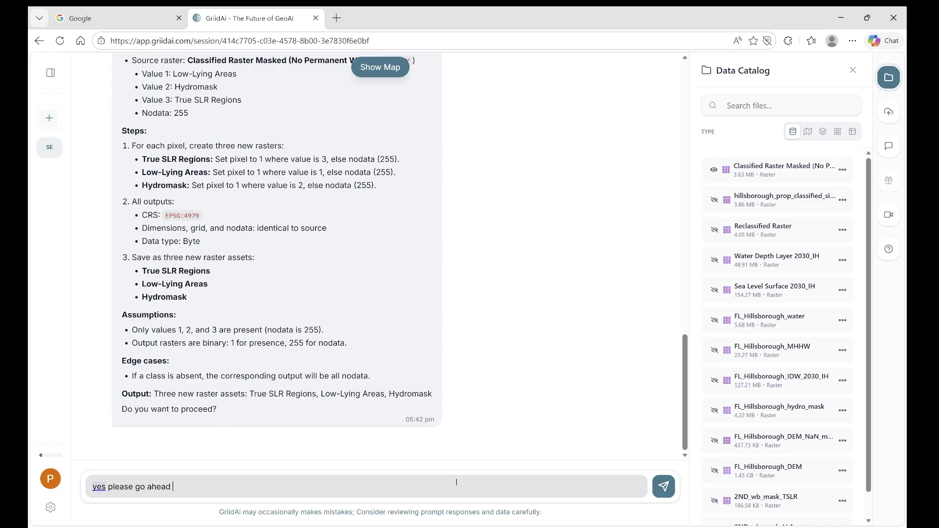
{"action": "key", "text": "Return"}
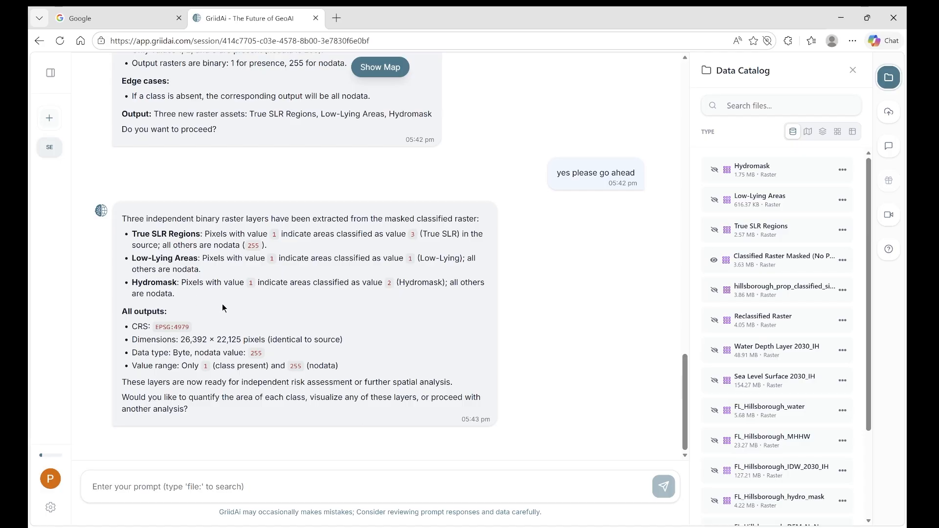
- Display True SLR Regions without Classified Raster Masked (No Permanent Water) and examine its extent along the coastal marsh down to 19th Ave
{"action": "left_click", "coordinate": [715, 231]}
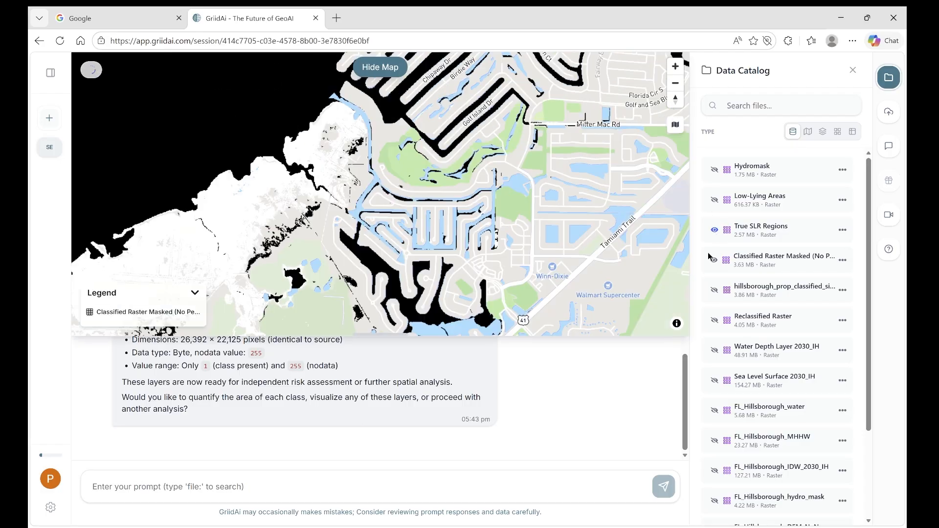
{"action": "left_click", "coordinate": [714, 260]}
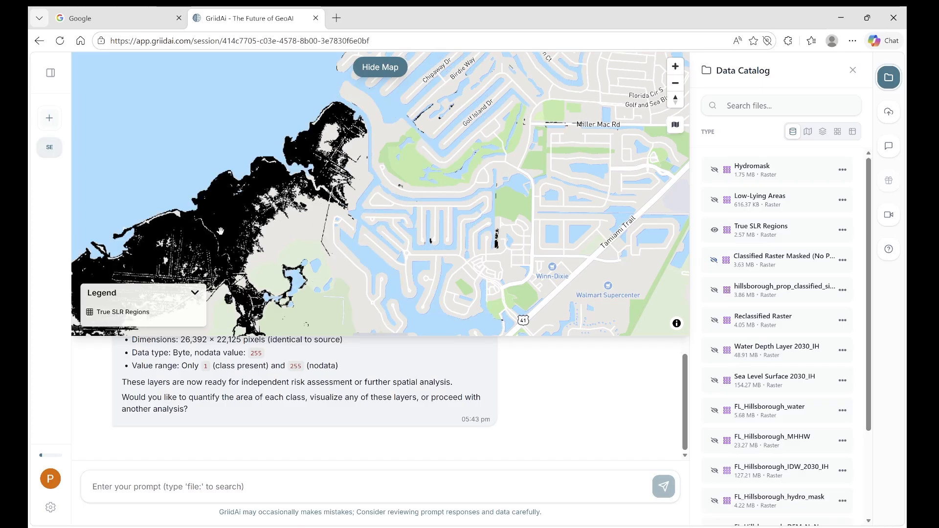
{"action": "left_click_drag", "start_coordinate": [220, 230], "coordinate": [421, 187]}
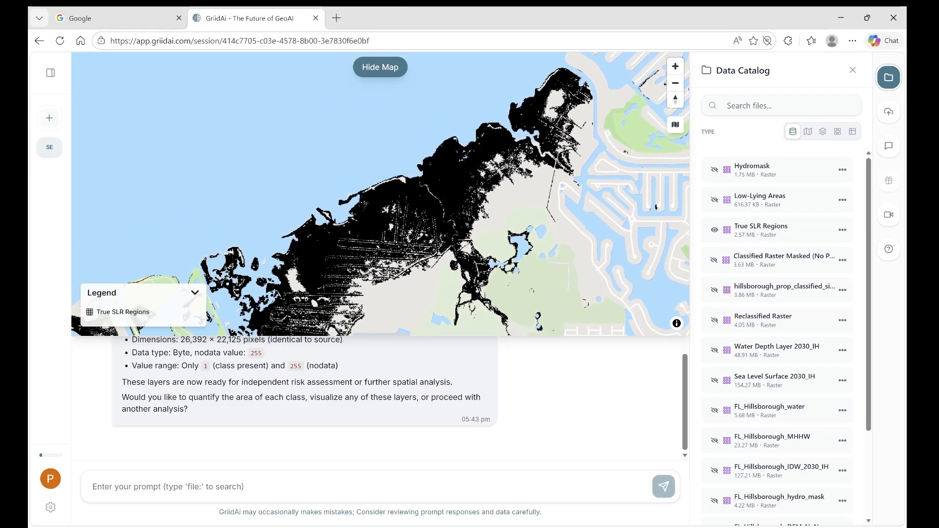
{"action": "scroll", "coordinate": [304, 296], "scroll_direction": "down", "scroll_amount": 2}
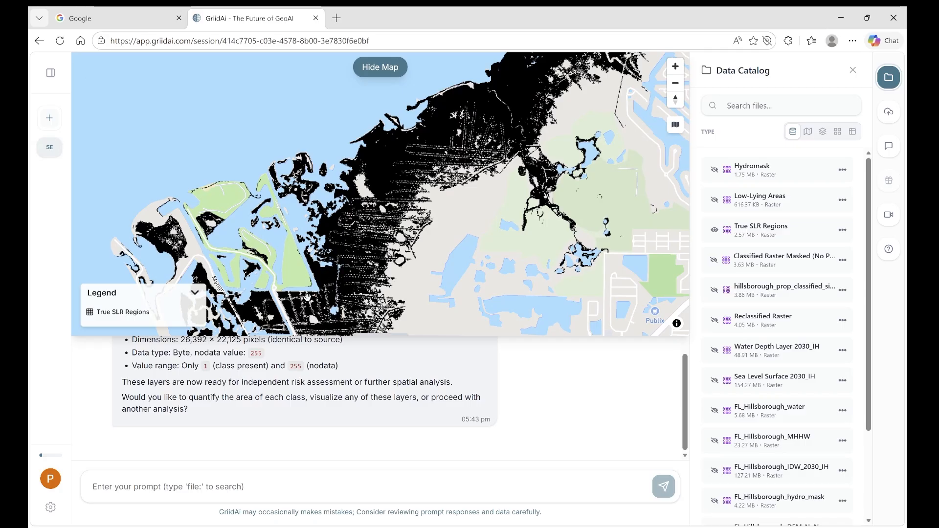
{"action": "scroll", "coordinate": [297, 293], "scroll_direction": "down", "scroll_amount": 1}
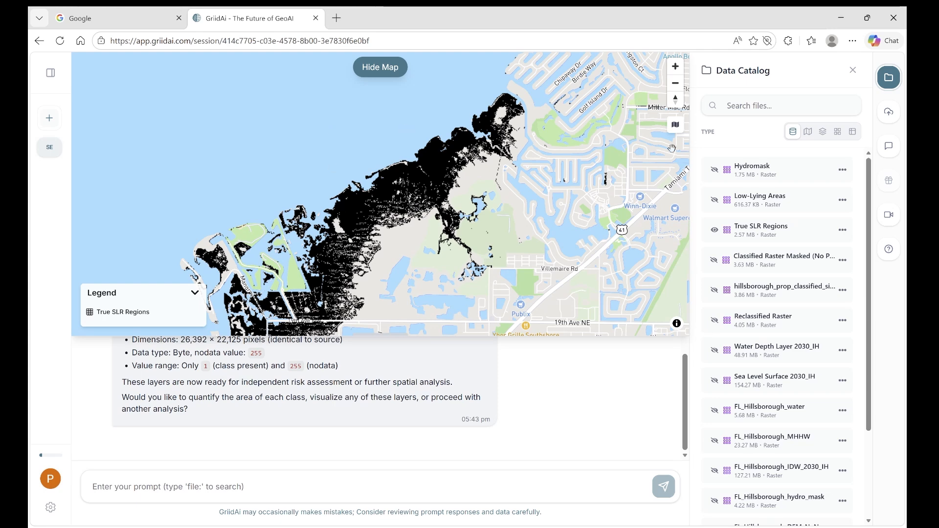
- Replace True SLR Regions on the map with Low-Lying Areas to inspect its extent, and hide that layer again
{"action": "left_click", "coordinate": [715, 231]}
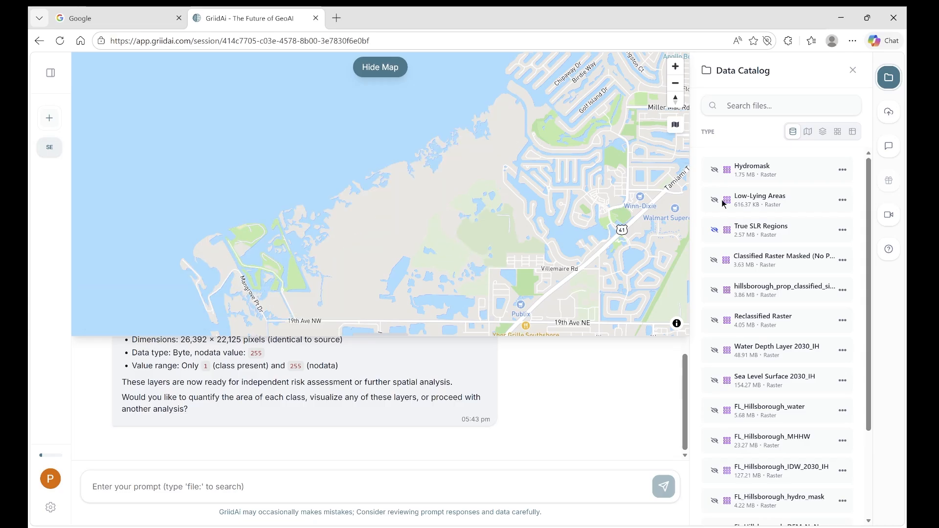
{"action": "left_click", "coordinate": [715, 200]}
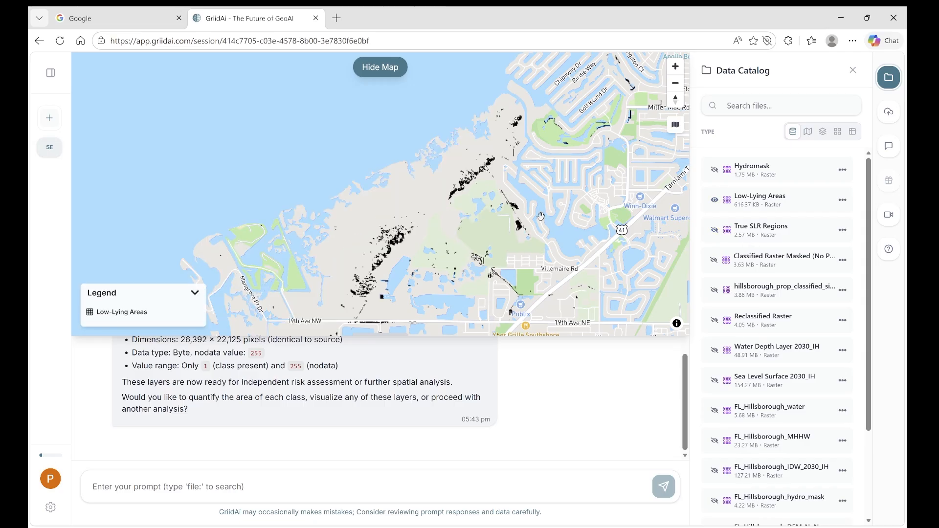
{"action": "left_click", "coordinate": [715, 200]}
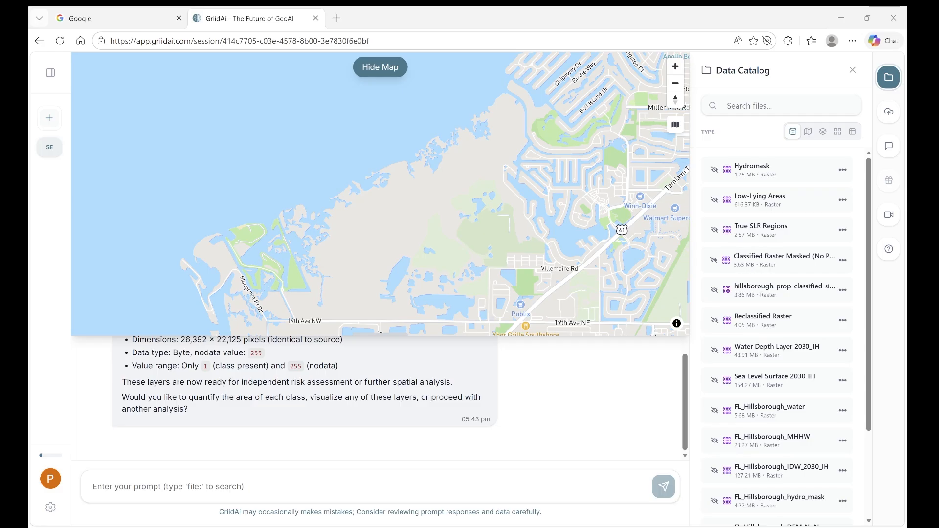
- Prompt the assistant to mask the Low-Lying Area and True SLR layers with 2ND_wb_mask_TSLR and 2ND_wb_mask_LLA to eliminate remaining extraneous water features
{"action": "left_click", "coordinate": [838, 17]}
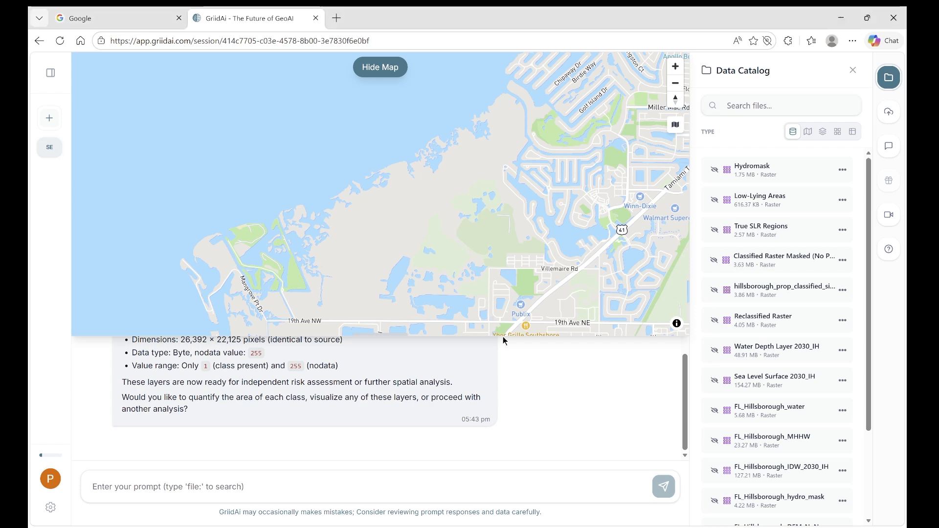
{"action": "left_click", "coordinate": [309, 487]}
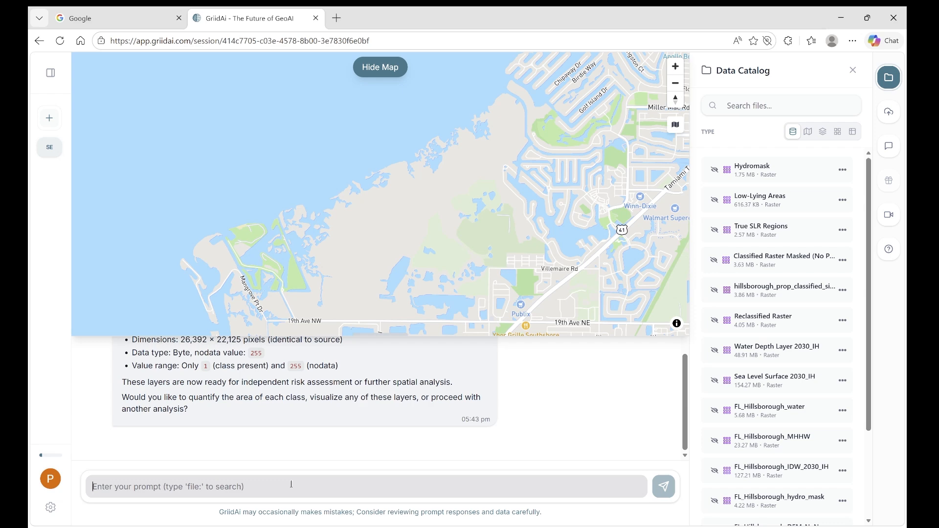
{"action": "type", "text": "Perform a final masking operation on the 'Low-Lying Area' and 'True SLR' layers using 2ND_wb_mask_TSLR and 2ND_wb_mask_LLA masks to eliminate any remaining extraneous water features."}
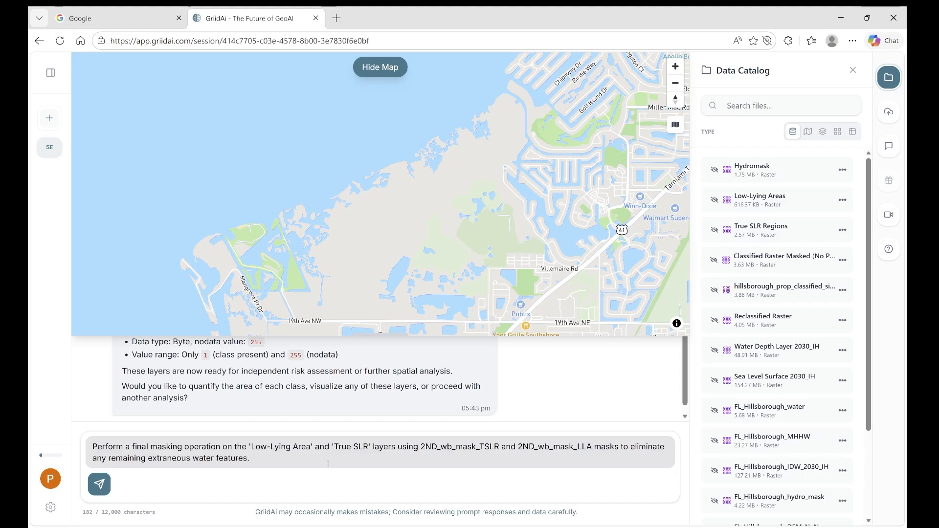
{"action": "key", "text": "Return"}
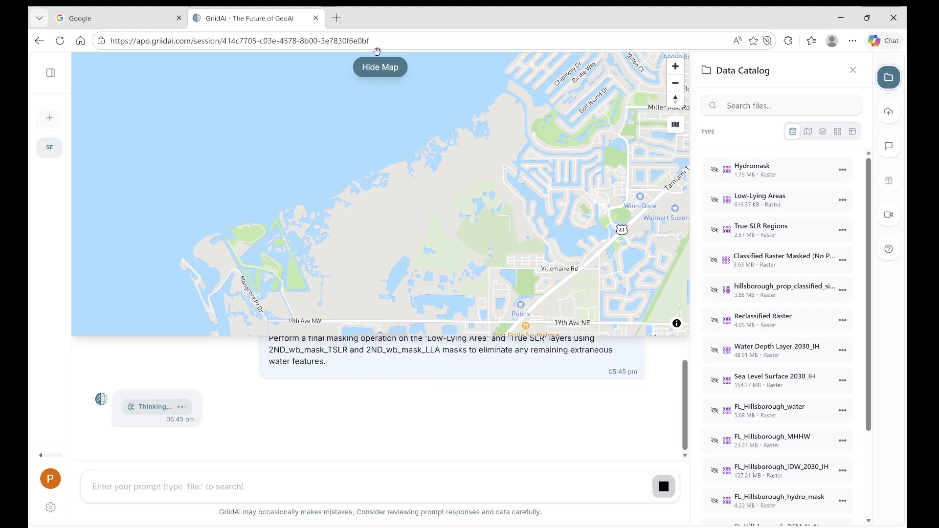
- Hide the map and approve the final masking plan with the reply "yes go ahead"
{"action": "left_click", "coordinate": [384, 68]}
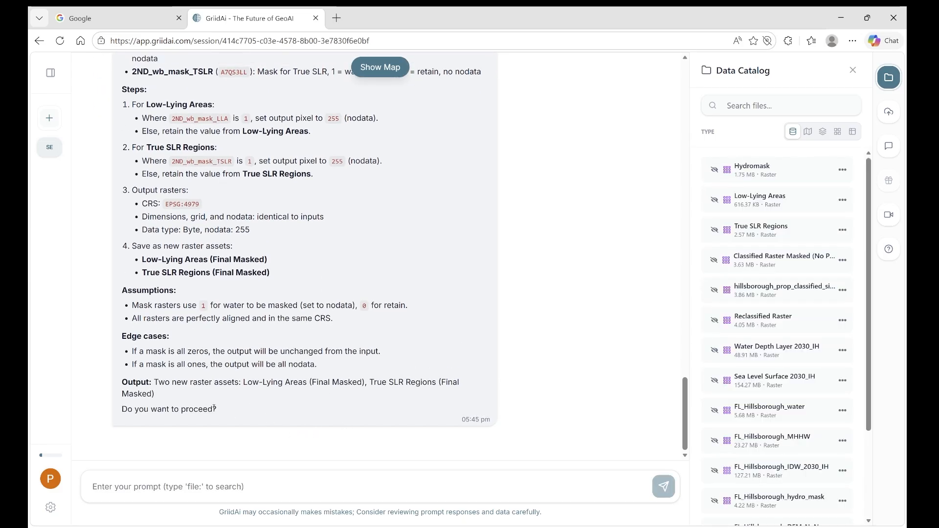
{"action": "left_click", "coordinate": [249, 487]}
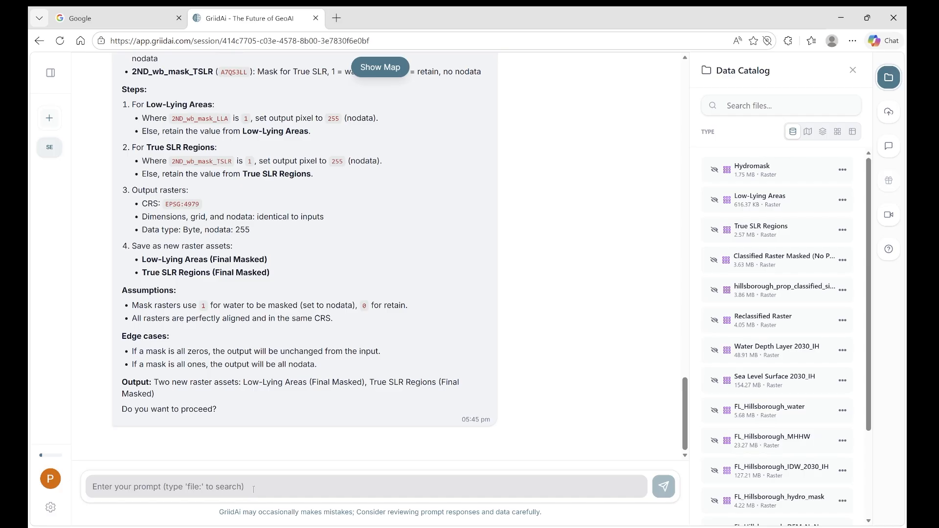
{"action": "type", "text": "yes go a"}
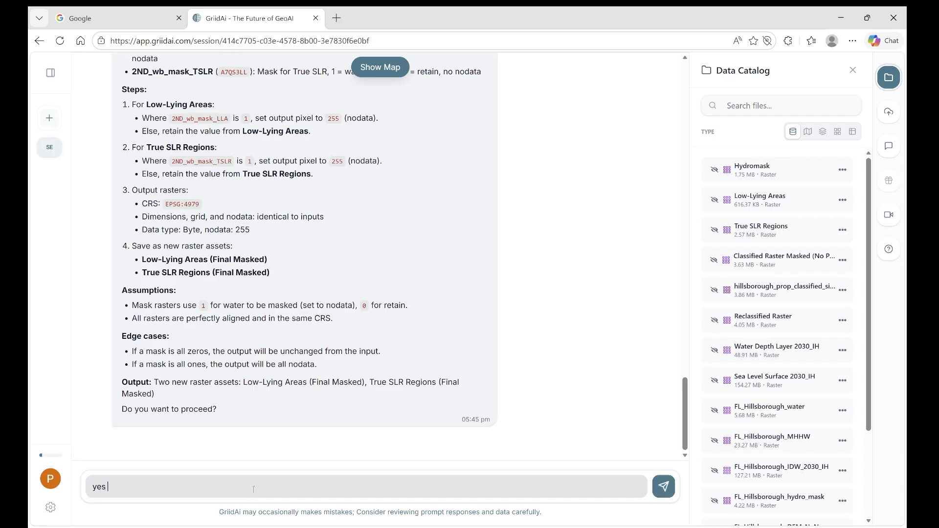
{"action": "type", "text": "eha"}
{"action": "key", "text": "BackSpace"}
{"action": "type", "text": "head"}
{"action": "key", "text": "Return"}
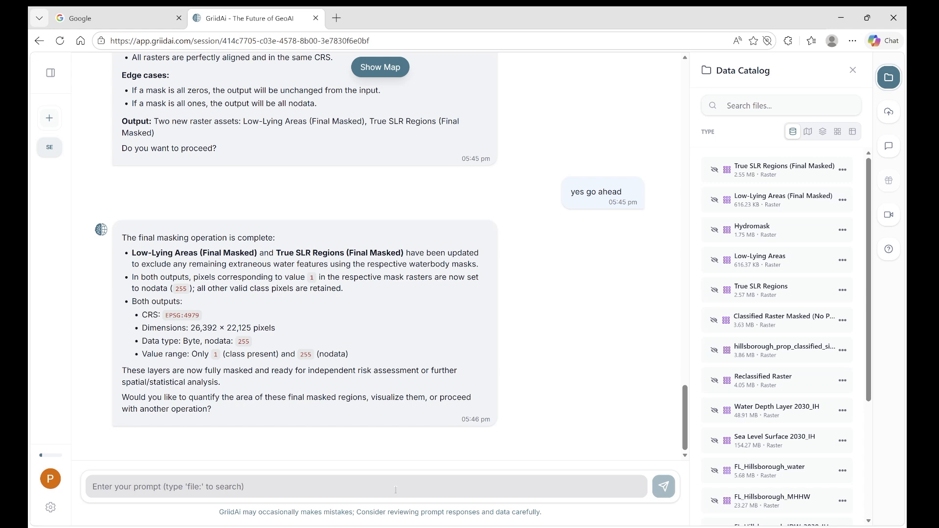
- Draft a prompt converting the refined True SLR and Low-Lying Area rasters to polygons, reprojected from EPSG:4979 to EPSG:4326, without a leading colon
{"action": "type", "text": ": Convert the refined  'True SLR,' and 'Low-Lying Area' raster extents into vector (polygon) format to ensure compatibility with downstream spatial platforms. During this conversion, perform a coordinate reference system (CRS) transformation to reproject the data from EPSG:4979 to EPSG:4326, ensuring the output is optimized for web-mapping and standard geographic analysis."}
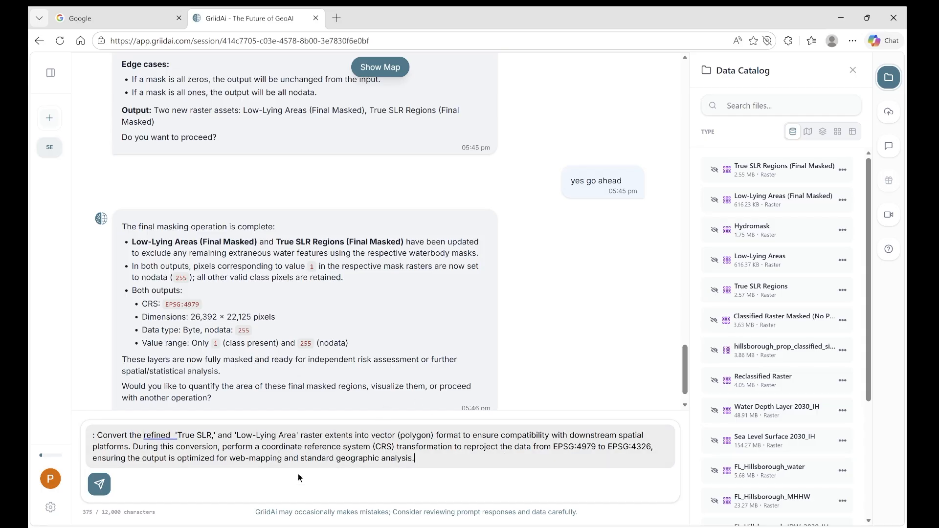
{"action": "left_click", "coordinate": [97, 435]}
{"action": "key", "text": "BackSpace"}
{"action": "key", "text": "BackSpace"}
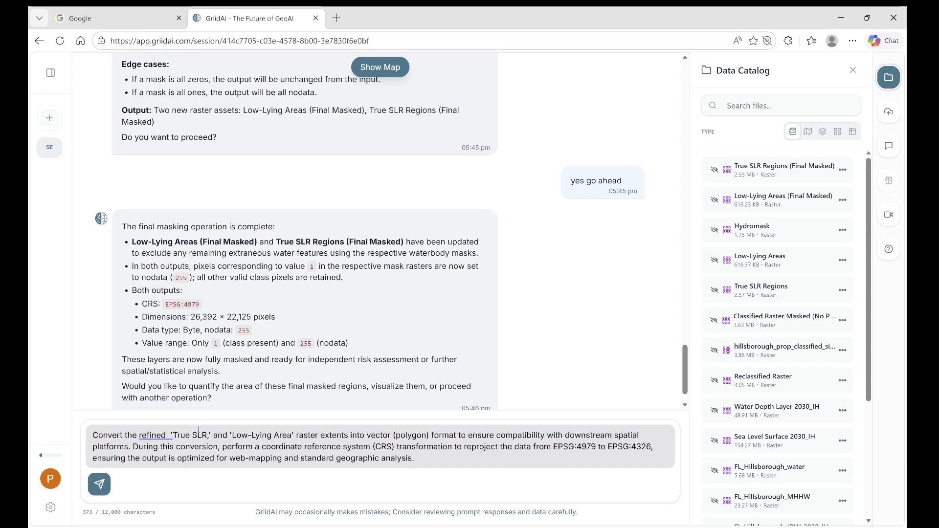
- Change the layer names in the prompt to 'True SLR Regions (masked)' and 'Low-Lying Area (final masked)'
{"action": "left_click", "coordinate": [207, 437]}
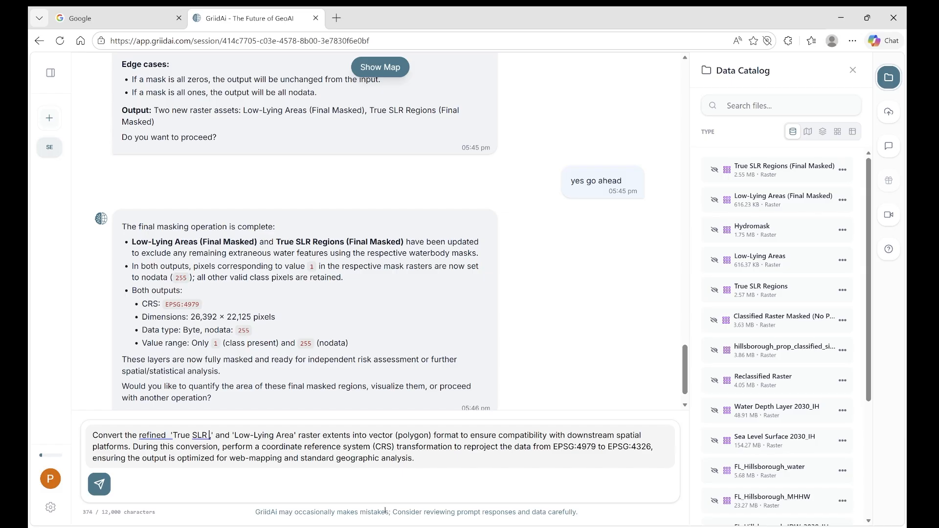
{"action": "type", "text": "Regions "}
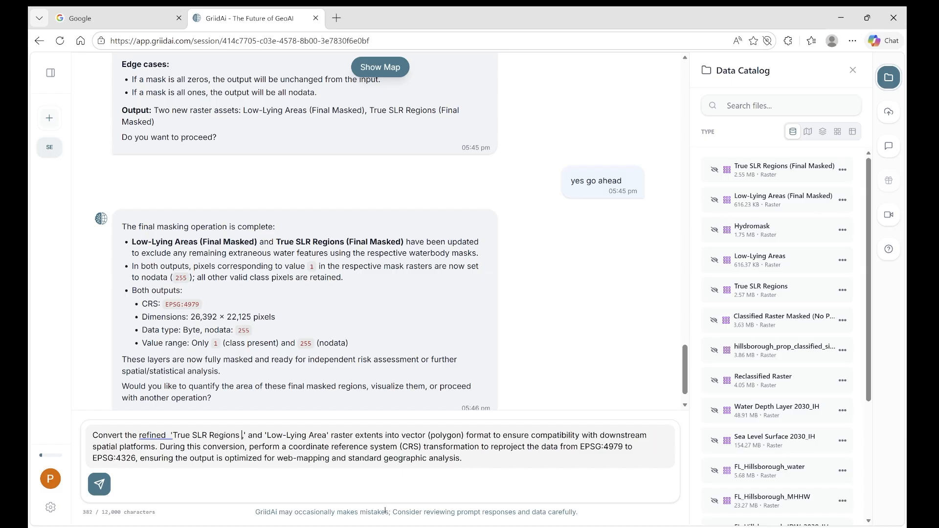
{"action": "type", "text": "("}
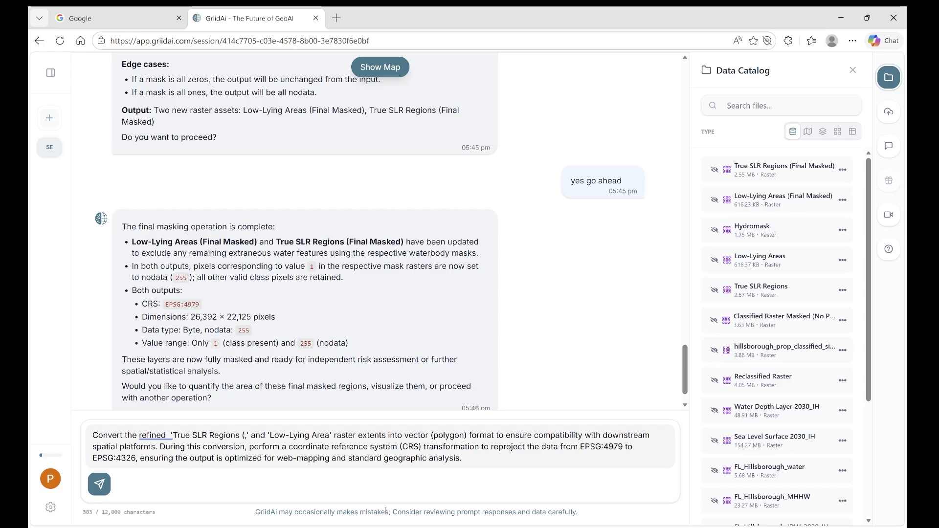
{"action": "type", "text": "masked"}
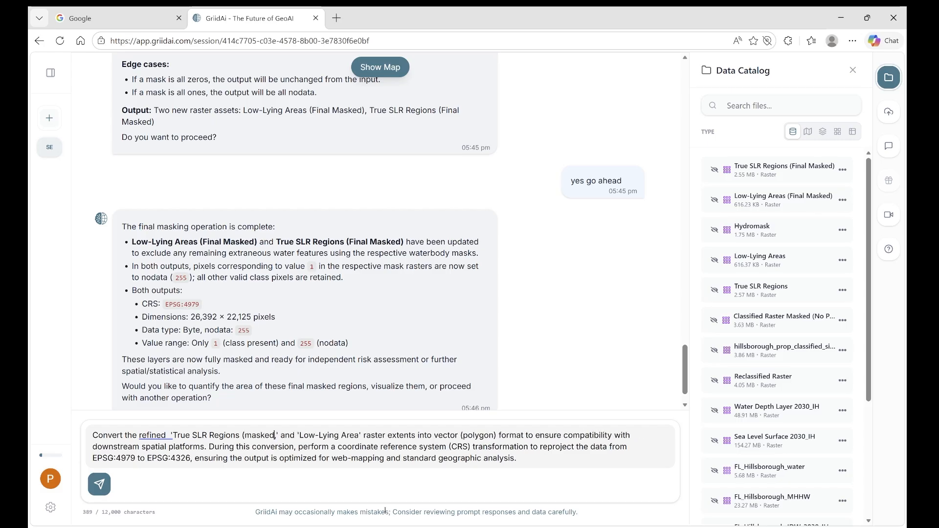
{"action": "type", "text": ")"}
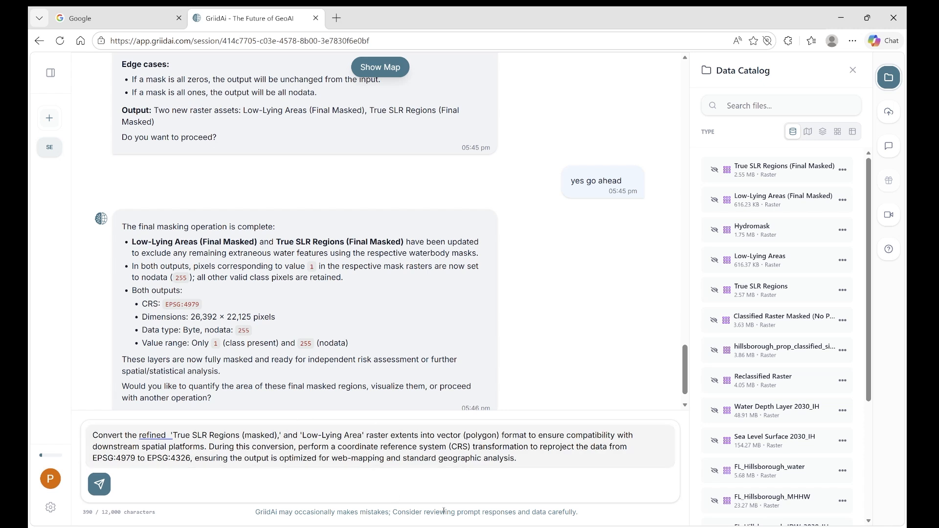
{"action": "type", "text": "("}
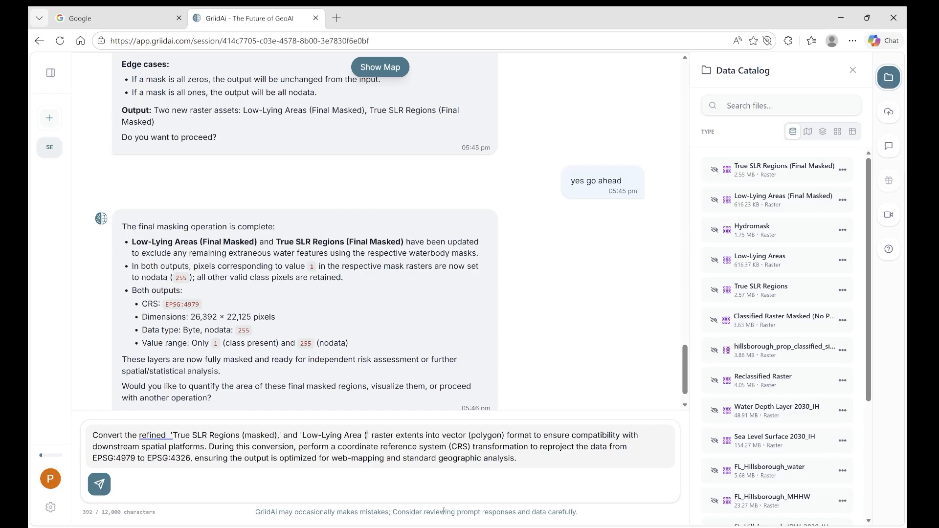
{"action": "type", "text": "final mask"}
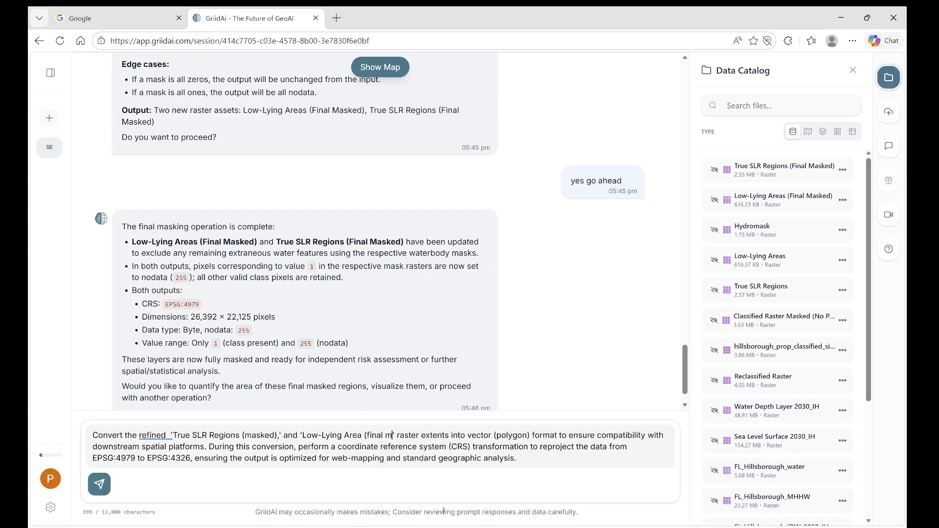
{"action": "type", "text": "ed)"}
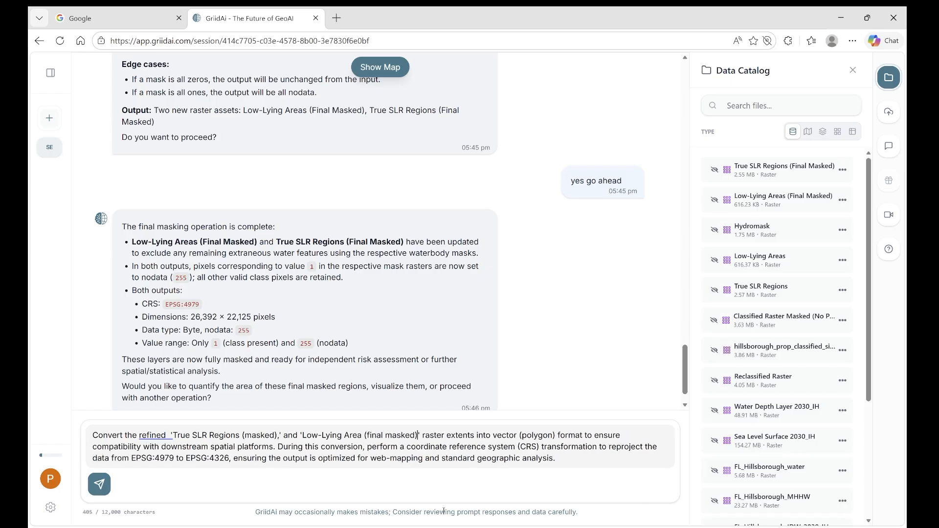
{"action": "left_click", "coordinate": [567, 458]}
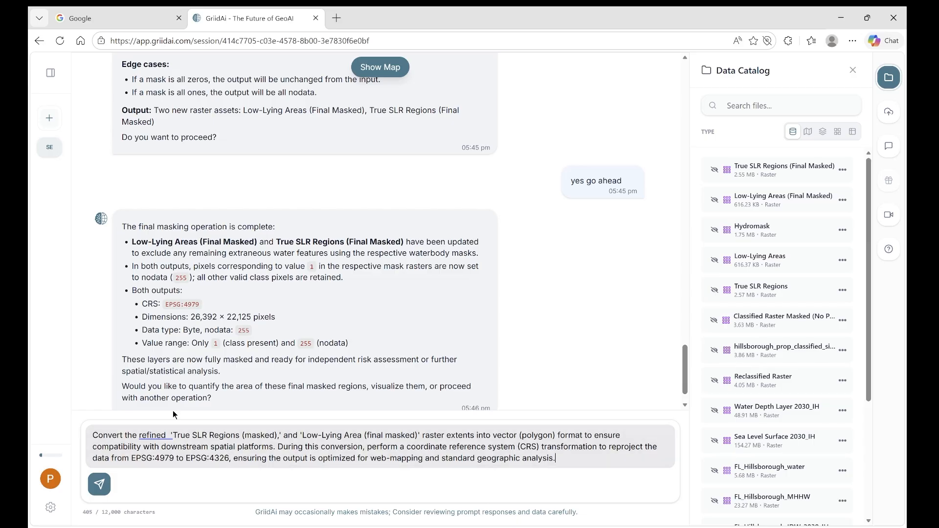
- Remove the extra spaces after "refined" and submit the polygon conversion prompt
{"action": "left_click", "coordinate": [170, 436]}
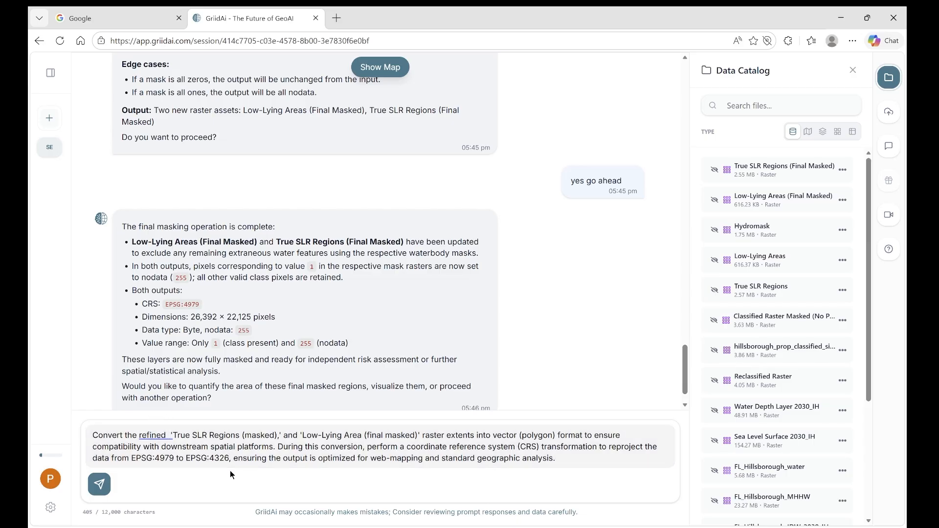
{"action": "key", "text": "BackSpace"}
{"action": "key", "text": "BackSpace"}
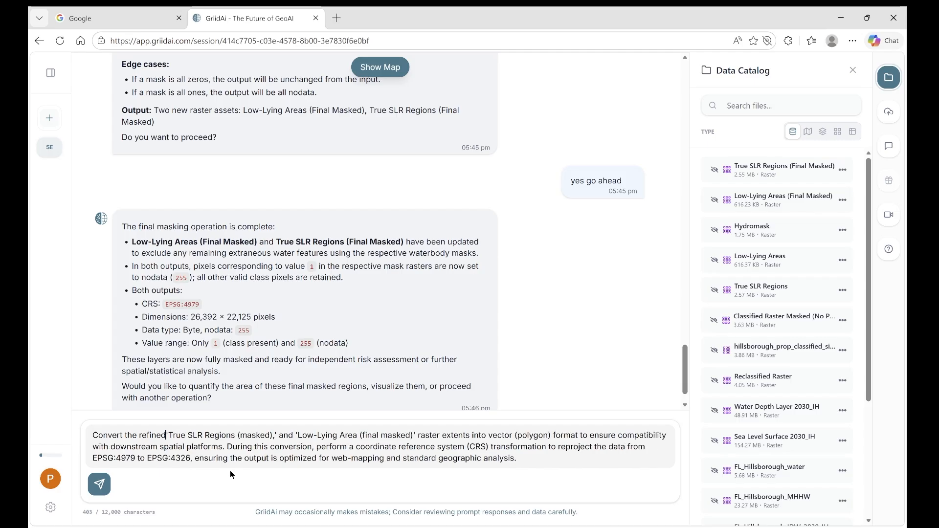
{"action": "left_click", "coordinate": [535, 460]}
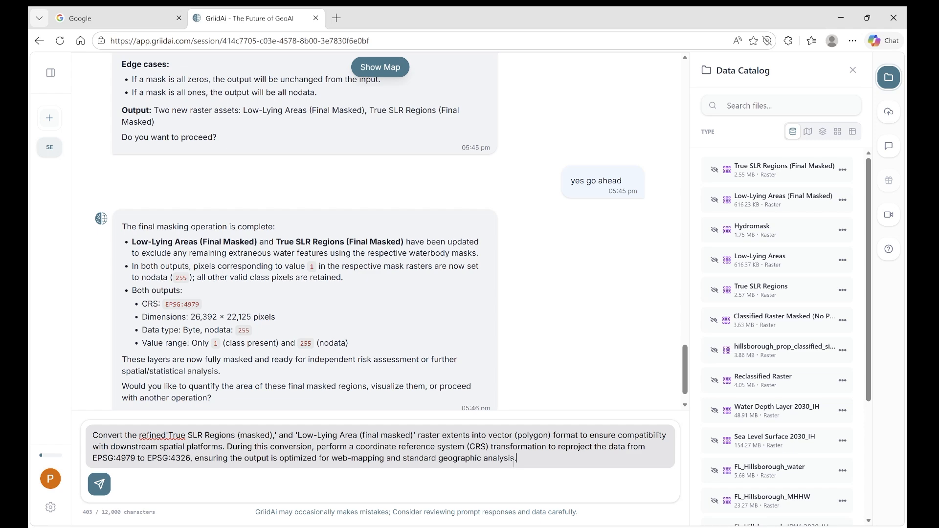
{"action": "key", "text": "Return"}
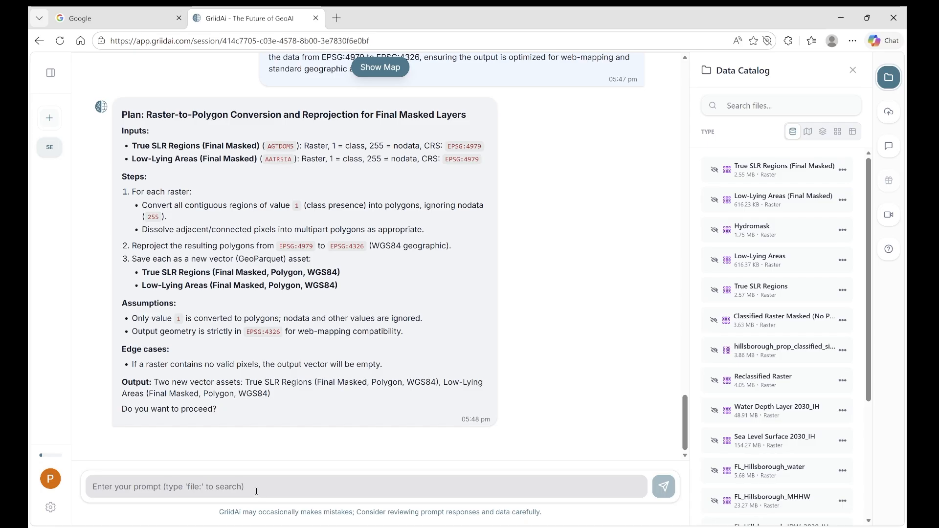
- Approve the raster-to-polygon conversion and reprojection plan with the reply "yes ahead"
{"action": "type", "text": "yes ah"}
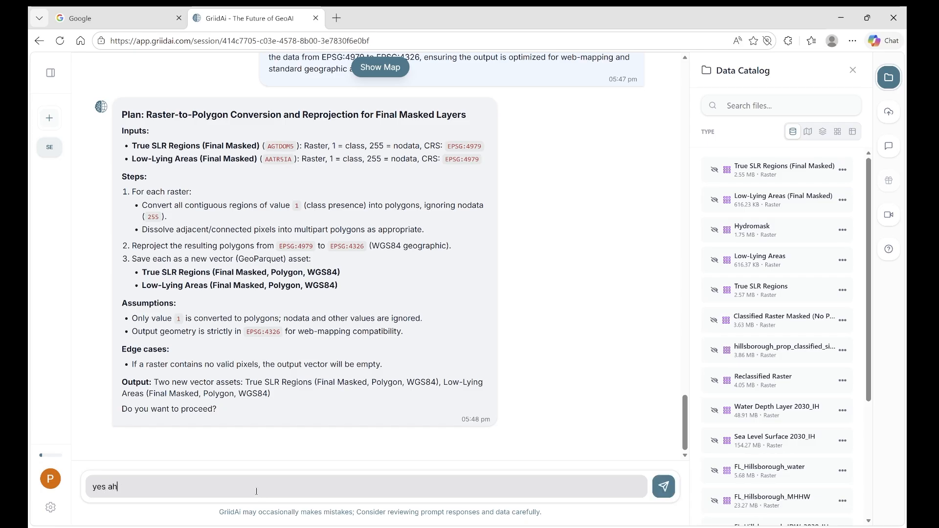
{"action": "type", "text": "ead"}
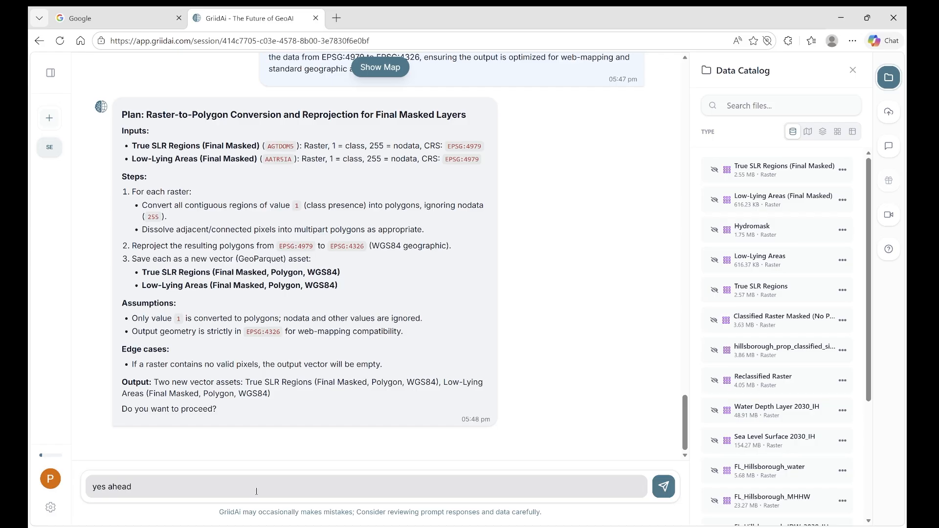
{"action": "key", "text": "Return"}
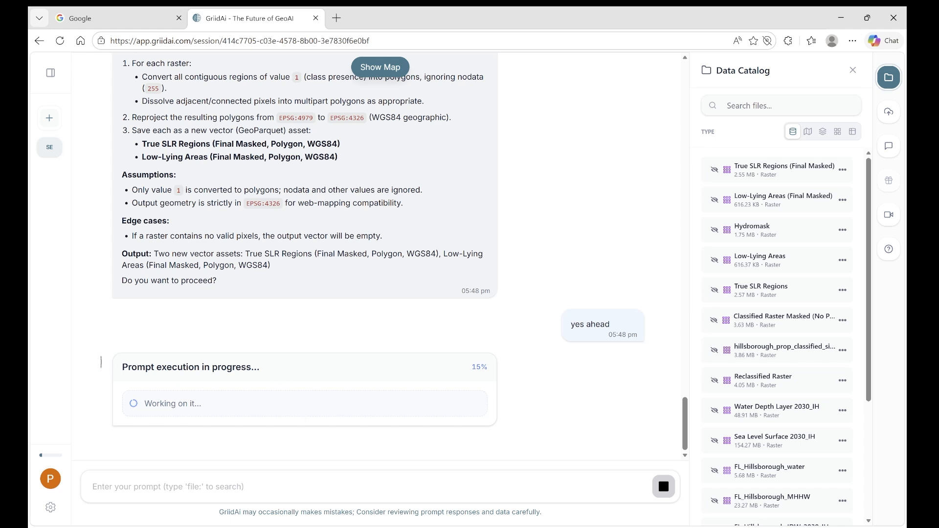
{"action": "left_click", "coordinate": [632, 527]}
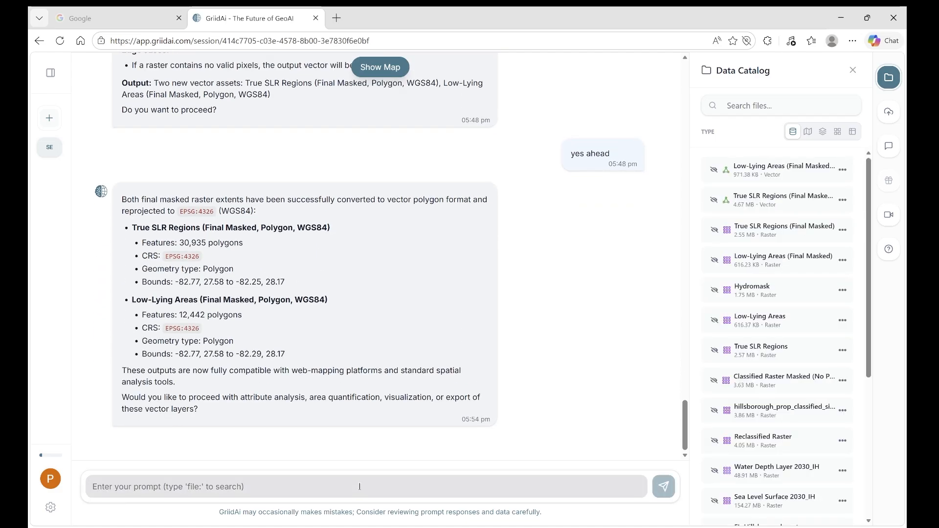
- Display the final masked Low-Lying Areas and True SLR Regions vector layers, examine True SLR Regions alone along the coast, and hide both again
{"action": "left_click", "coordinate": [713, 171]}
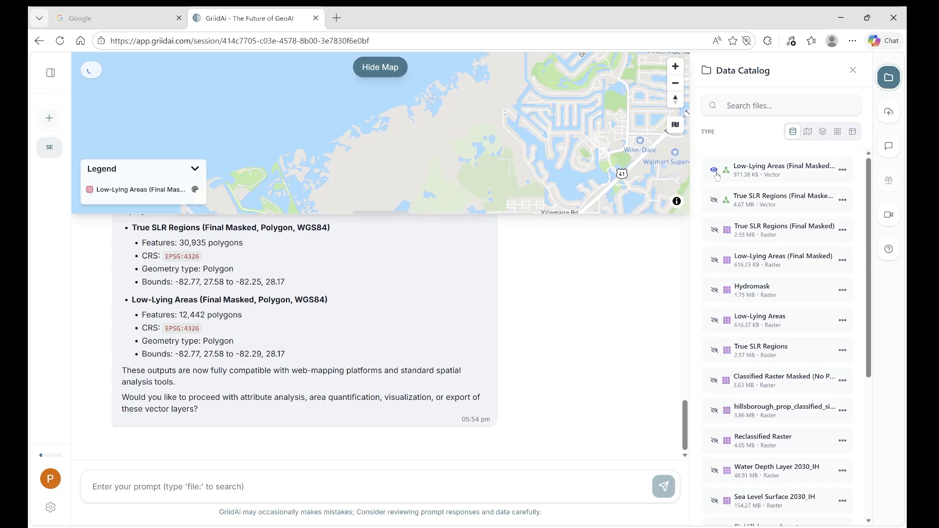
{"action": "left_click", "coordinate": [714, 200]}
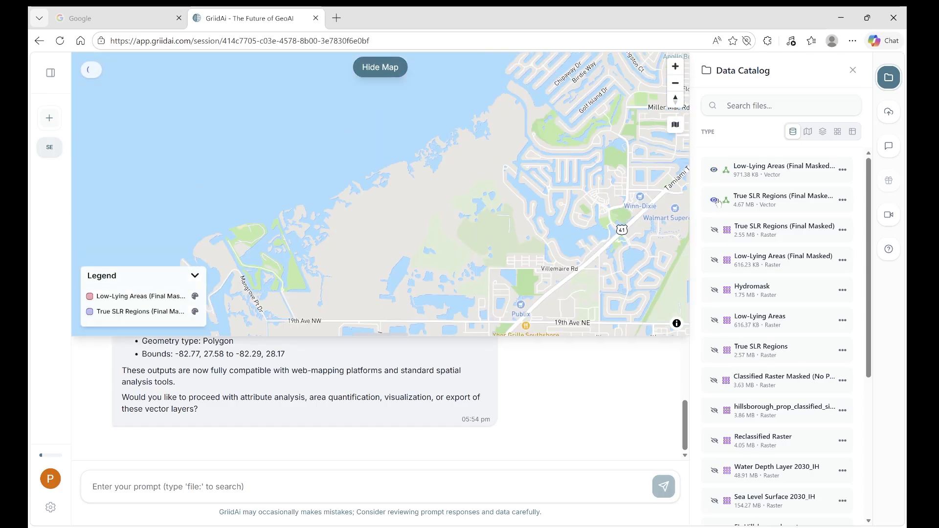
{"action": "left_click", "coordinate": [714, 170]}
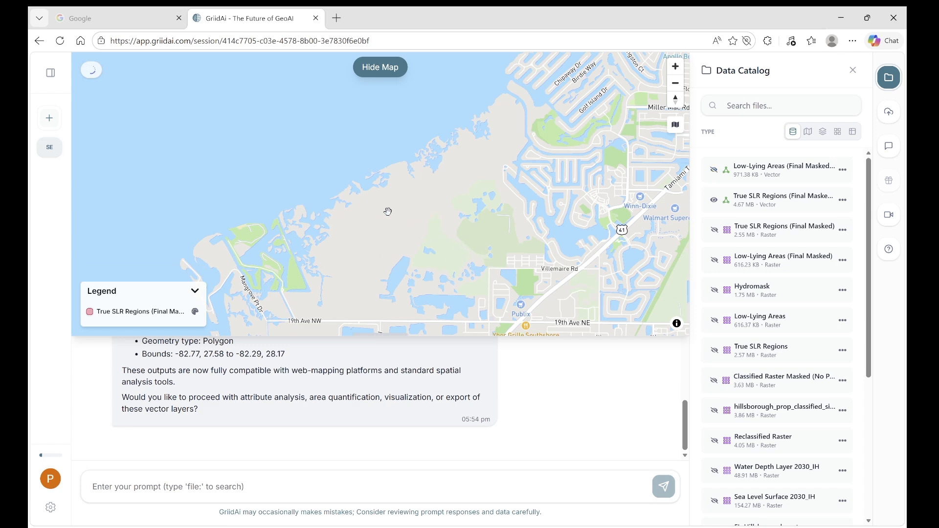
{"action": "scroll", "coordinate": [388, 211], "scroll_direction": "up", "scroll_amount": 2}
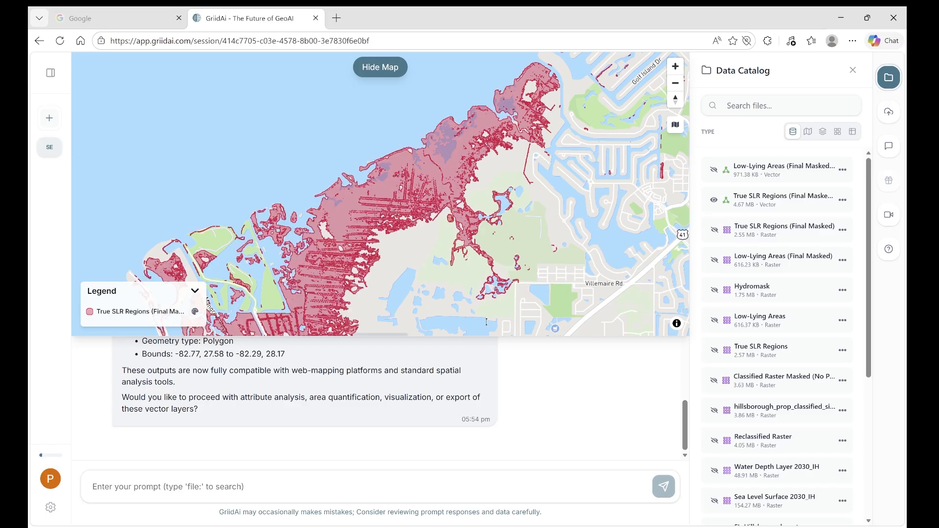
{"action": "left_click", "coordinate": [713, 201]}
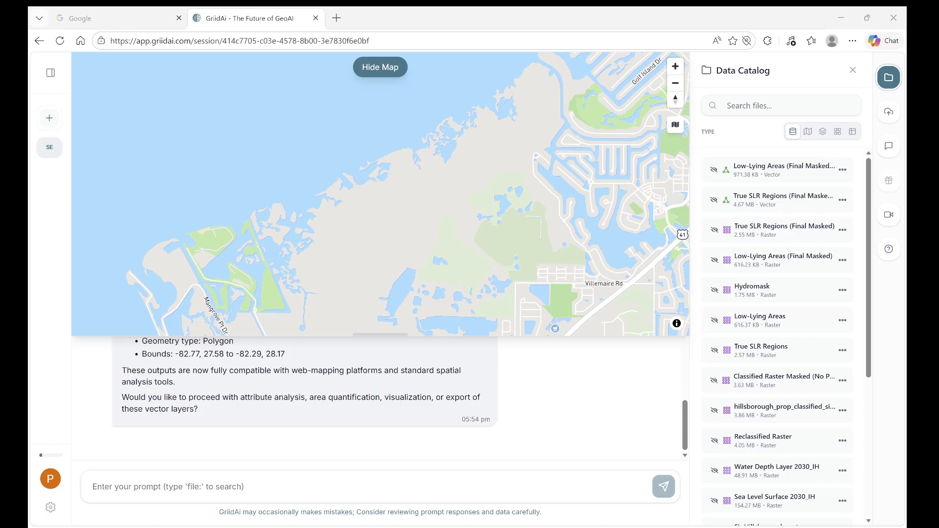
- Draft a prompt to isolate the water depth information specifically for the 'True SLR extent' by using the 'Water Depth Layer'
{"action": "left_click", "coordinate": [437, 403]}
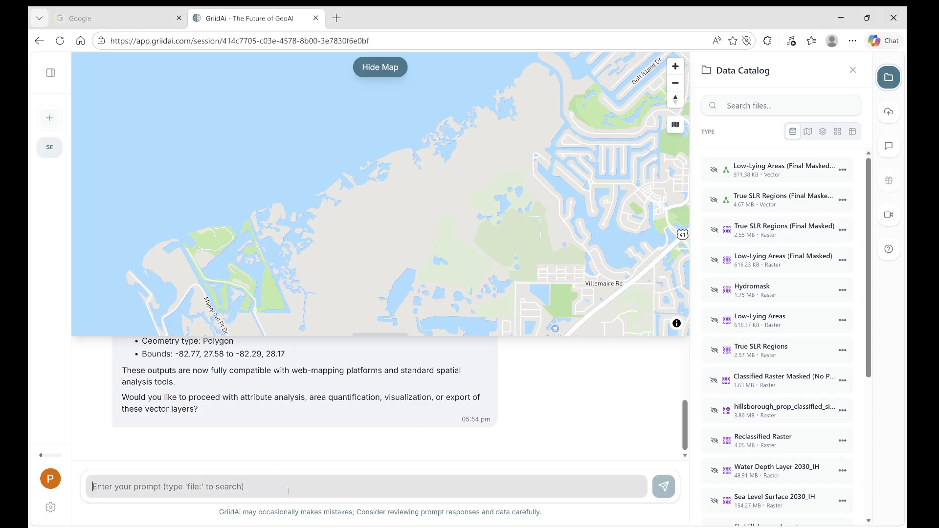
{"action": "type", "text": "Isolate the water depth information specifically for the 'True SLR extent' by using the the 'Water Depth Layer'"}
{"action": "left_click", "coordinate": [501, 481]}
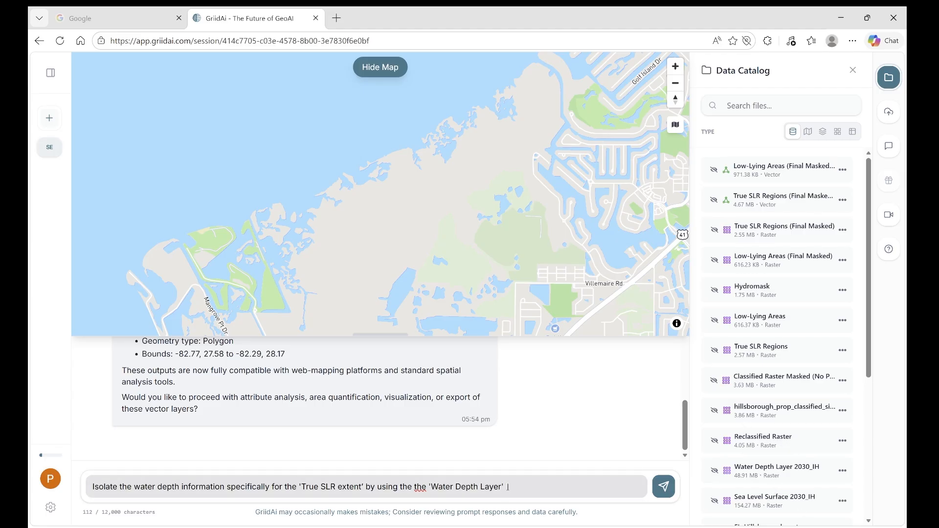
- Replace 'Water Depth Layer' in the prompt with a reference to the file Water Depth Layer 2030_IH and submit it
{"action": "key", "text": "BackSpace"}
{"action": "key", "text": "BackSpace"}
{"action": "key", "text": "BackSpace"}
{"action": "key", "text": "BackSpace"}
{"action": "key", "text": "BackSpace"}
{"action": "key", "text": "BackSpace"}
{"action": "key", "text": "BackSpace"}
{"action": "key", "text": "BackSpace"}
{"action": "key", "text": "BackSpace"}
{"action": "key", "text": "BackSpace"}
{"action": "key", "text": "BackSpace"}
{"action": "key", "text": "BackSpace"}
{"action": "key", "text": "BackSpace"}
{"action": "key", "text": "BackSpace"}
{"action": "key", "text": "BackSpace"}
{"action": "key", "text": "BackSpace"}
{"action": "key", "text": "BackSpace"}
{"action": "key", "text": "BackSpace"}
{"action": "key", "text": "BackSpace"}
{"action": "key", "text": "BackSpace"}
{"action": "key", "text": "BackSpace"}
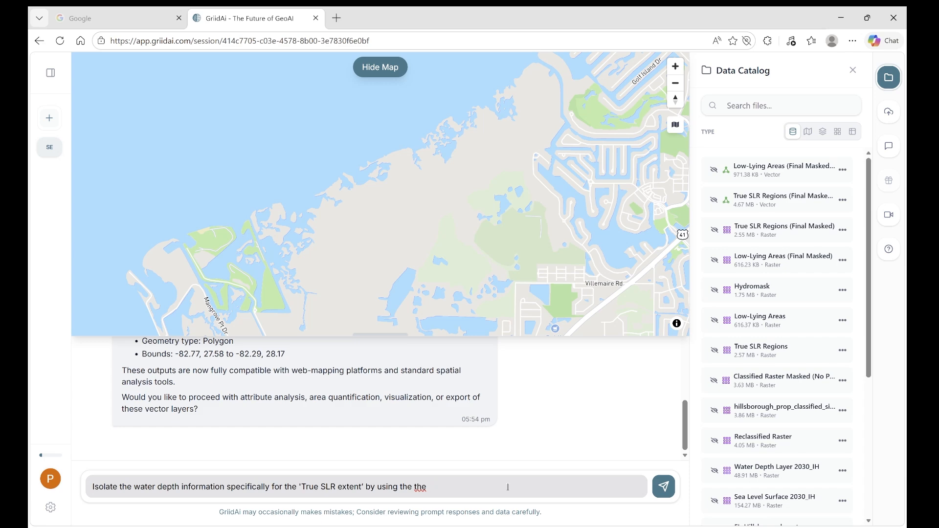
{"action": "type", "text": "file:"}
{"action": "scroll", "coordinate": [452, 438], "scroll_direction": "down", "scroll_amount": 3}
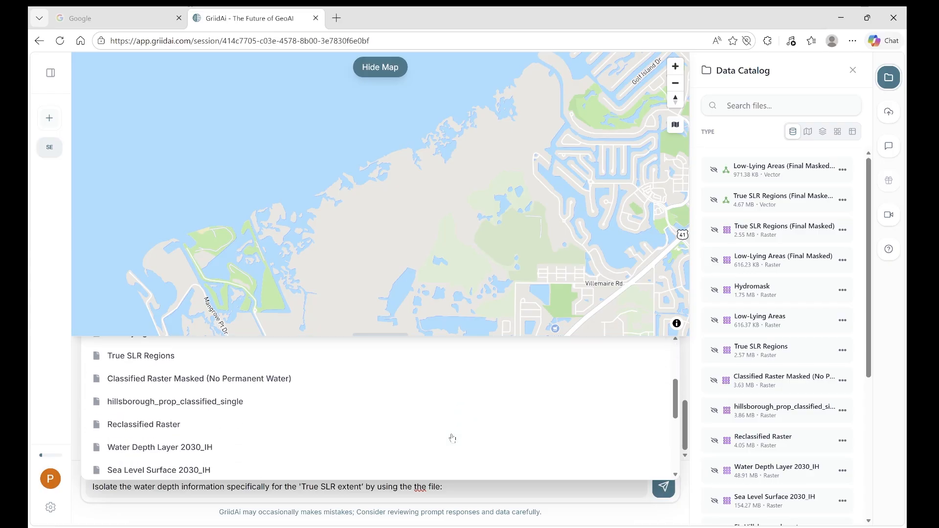
{"action": "scroll", "coordinate": [282, 437], "scroll_direction": "down", "scroll_amount": 1}
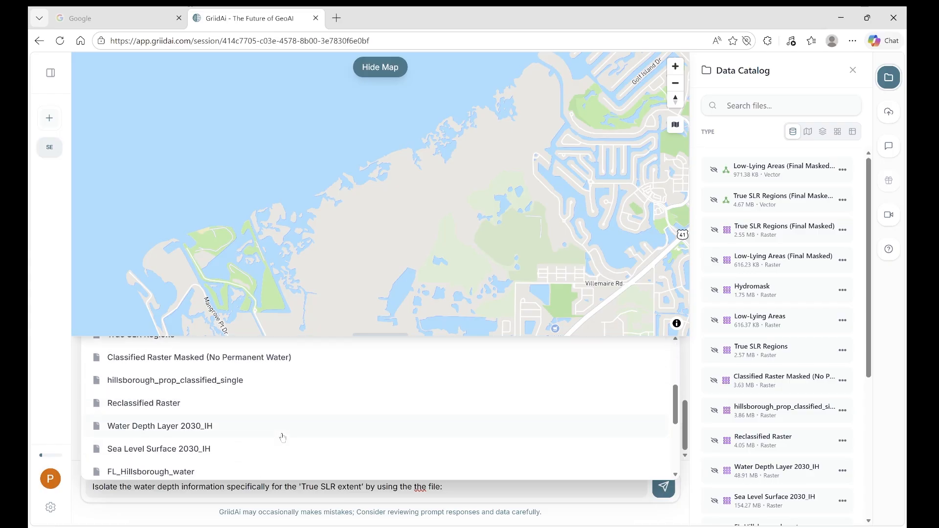
{"action": "left_click", "coordinate": [255, 435]}
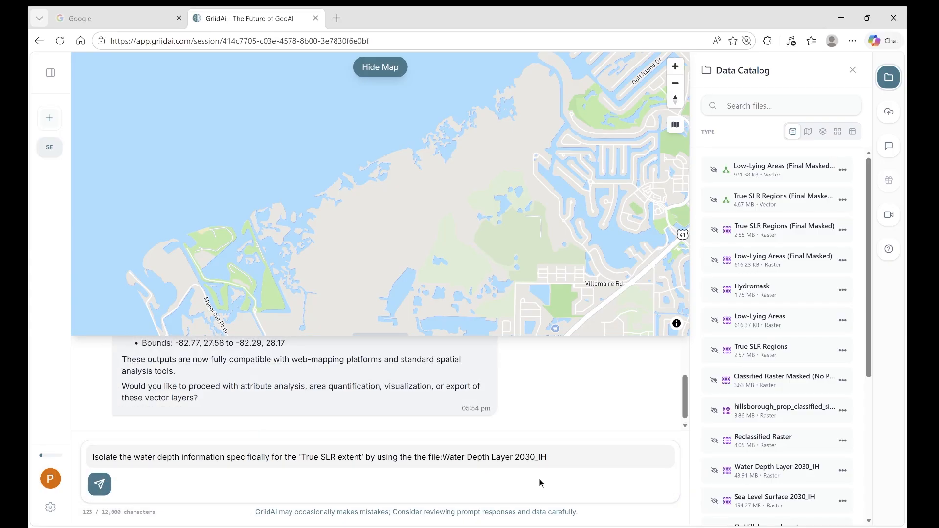
{"action": "key", "text": "Return"}
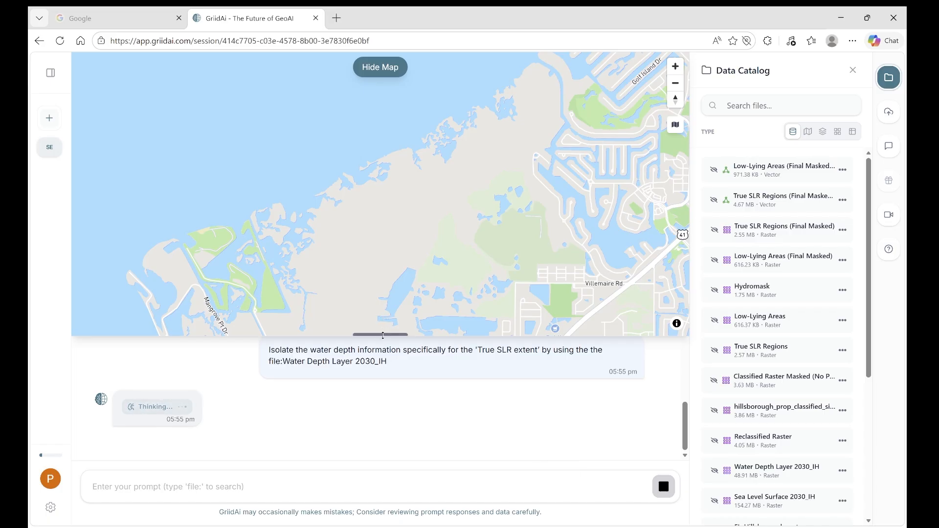
- Hide the map to read the True SLR water depth plan and approve it with the reply "yes go ahead"
{"action": "left_click_drag", "start_coordinate": [383, 335], "coordinate": [382, 239]}
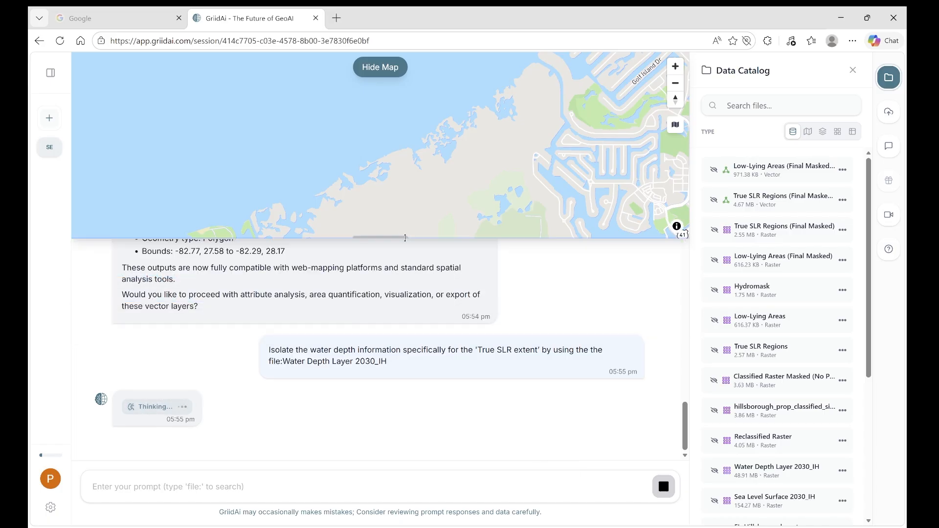
{"action": "left_click", "coordinate": [381, 68]}
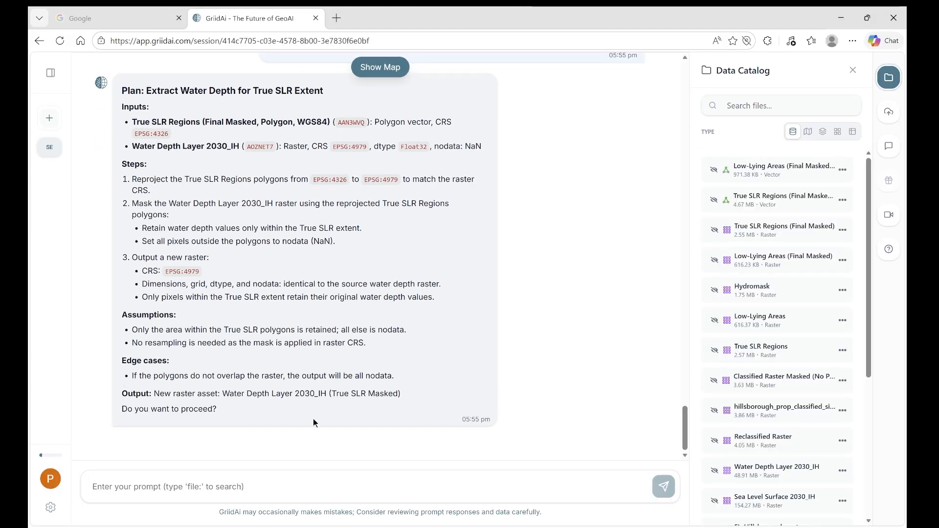
{"action": "type", "text": "yes "}
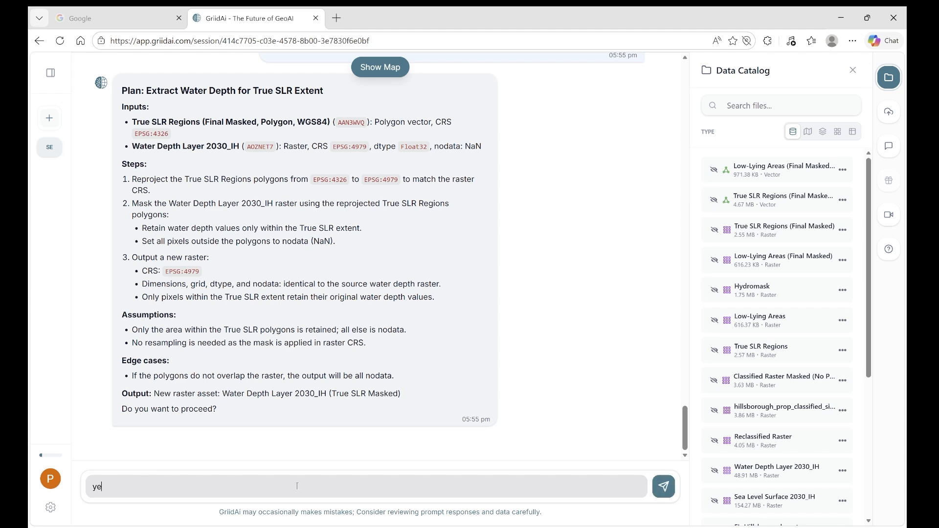
{"action": "type", "text": "go ahead"}
{"action": "key", "text": "Return"}
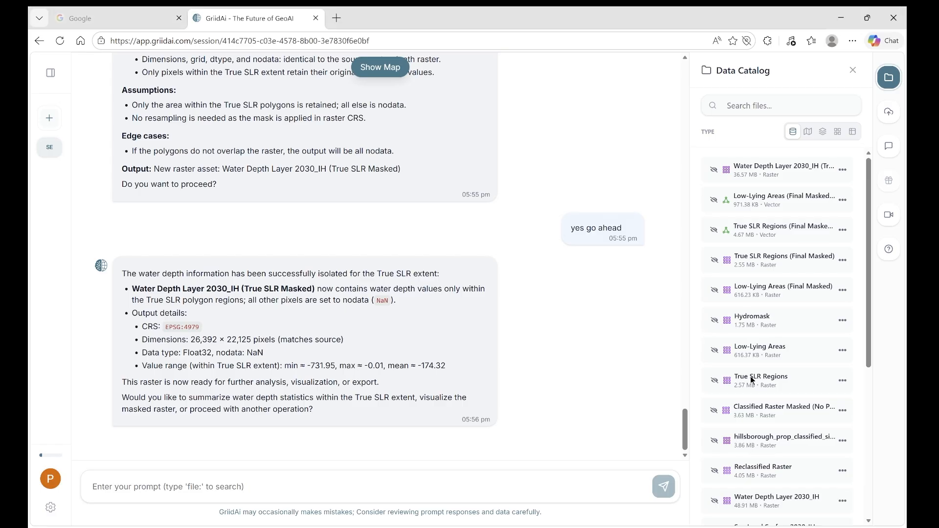
- Draft the prompt "Isolate the water depth information specifically for 'Low-Lying Areas depth ' by using the", leaving out the 'Low-Lying extent' reference
{"action": "left_click", "coordinate": [269, 486]}
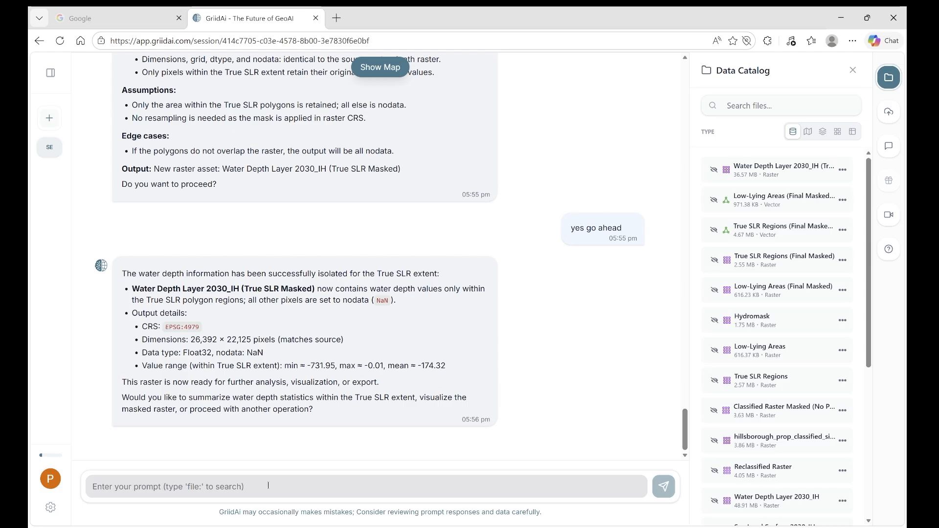
{"action": "type", "text": "Isolate the water depth information specifically for 'Low-Lying Areas depth ' by using the 'Low-Lying extent'"}
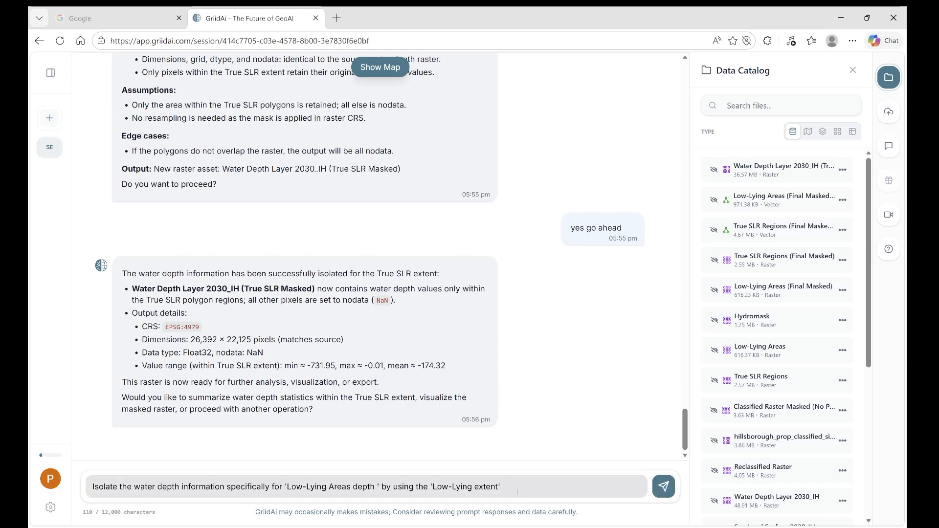
{"action": "key", "text": "BackSpace"}
{"action": "key", "text": "BackSpace"}
{"action": "key", "text": "BackSpace"}
{"action": "key", "text": "BackSpace"}
{"action": "key", "text": "BackSpace"}
{"action": "key", "text": "BackSpace"}
{"action": "key", "text": "BackSpace"}
{"action": "key", "text": "BackSpace"}
{"action": "key", "text": "BackSpace"}
{"action": "key", "text": "BackSpace"}
{"action": "key", "text": "BackSpace"}
{"action": "key", "text": "BackSpace"}
{"action": "key", "text": "BackSpace"}
{"action": "key", "text": "BackSpace"}
{"action": "key", "text": "BackSpace"}
{"action": "key", "text": "BackSpace"}
{"action": "key", "text": "BackSpace"}
{"action": "key", "text": "BackSpace"}
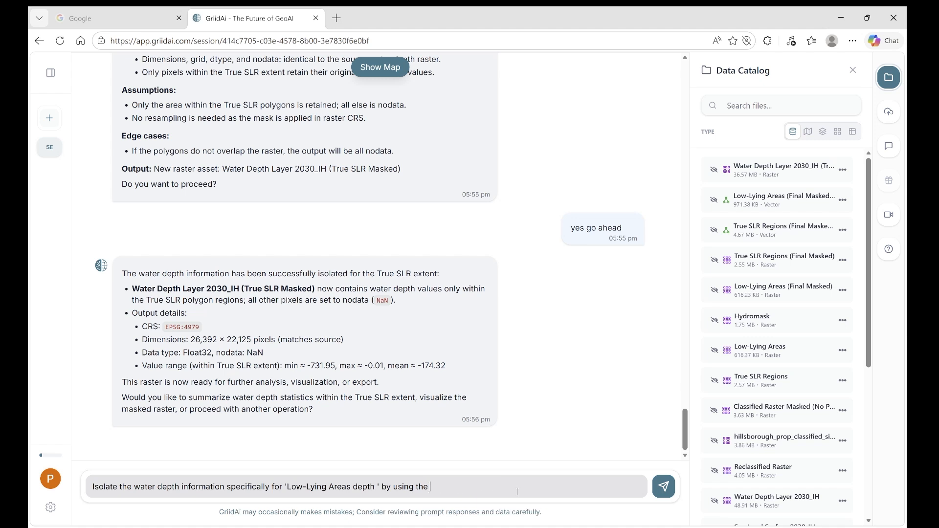
- Complete the Low-Lying Areas prompt with a reference to the file Water Depth Layer 2030_IH and submit it
{"action": "type", "text": "the file"}
{"action": "key", "text": "BackSpace"}
{"action": "key", "text": "BackSpace"}
{"action": "key", "text": "BackSpace"}
{"action": "key", "text": "BackSpace"}
{"action": "key", "text": "BackSpace"}
{"action": "key", "text": "BackSpace"}
{"action": "key", "text": "BackSpace"}
{"action": "key", "text": "BackSpace"}
{"action": "key", "text": "BackSpace"}
{"action": "key", "text": "BackSpace"}
{"action": "key", "text": "BackSpace"}
{"action": "type", "text": "e the"}
{"action": "key", "text": "BackSpace"}
{"action": "key", "text": "BackSpace"}
{"action": "key", "text": "BackSpace"}
{"action": "type", "text": "file"}
{"action": "key", "text": "BackSpace"}
{"action": "type", "text": ":"}
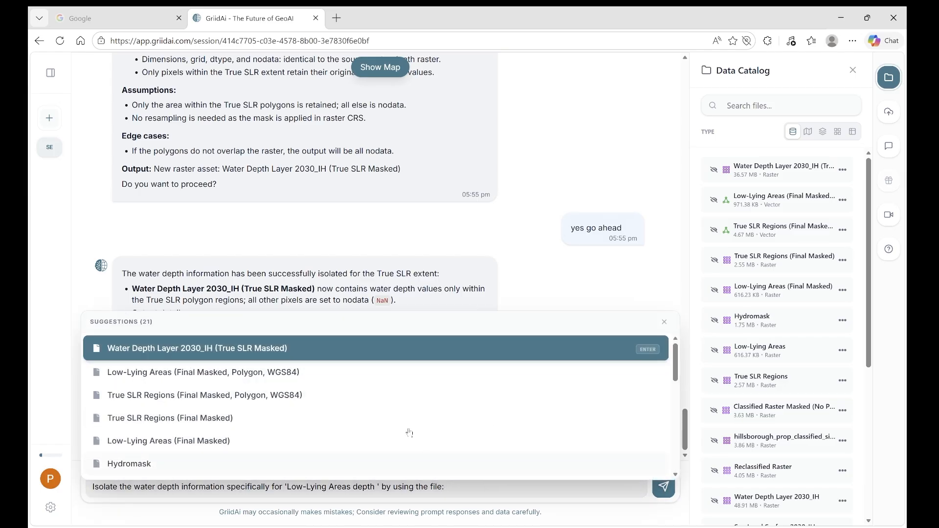
{"action": "scroll", "coordinate": [409, 432], "scroll_direction": "down", "scroll_amount": 5}
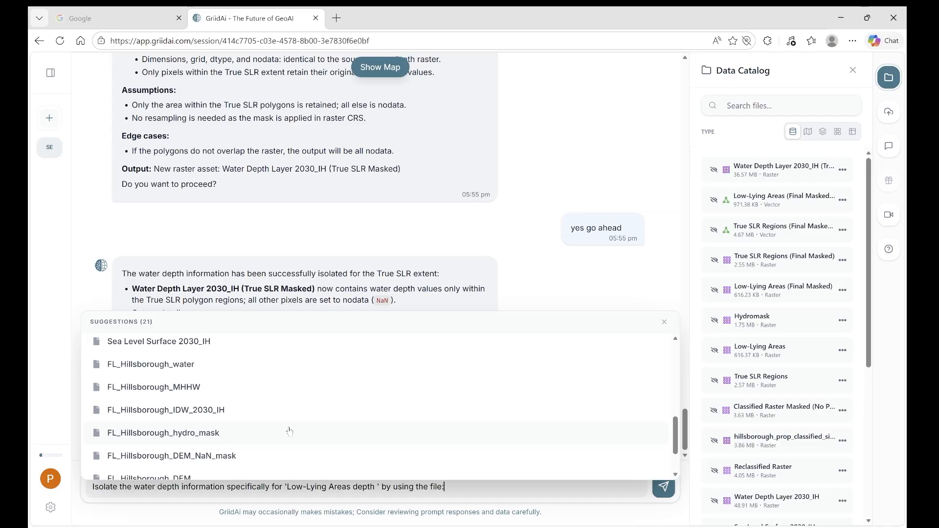
{"action": "scroll", "coordinate": [223, 358], "scroll_direction": "up", "scroll_amount": 1}
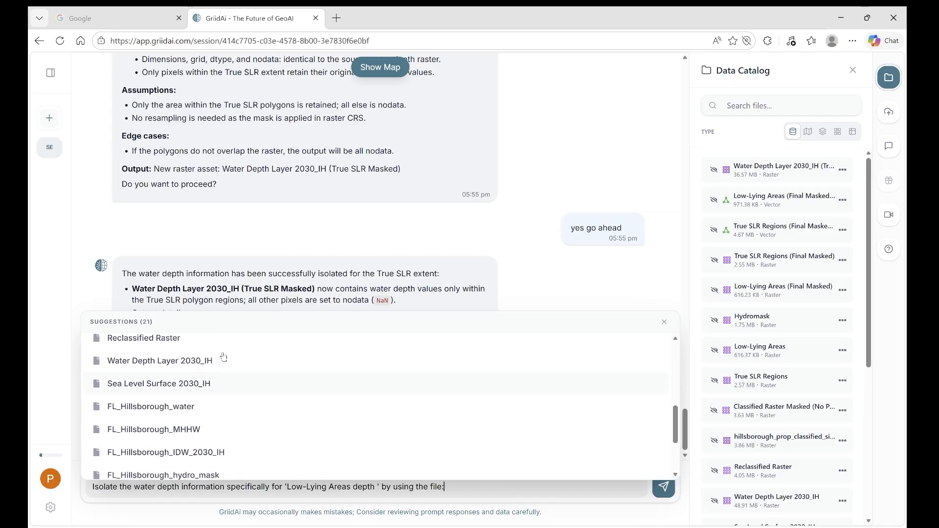
{"action": "left_click", "coordinate": [210, 376]}
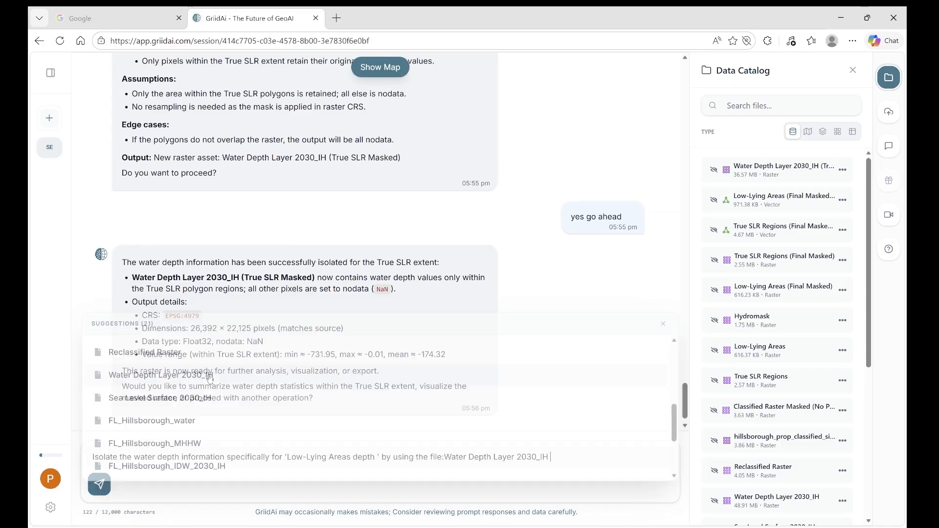
{"action": "key", "text": "Return"}
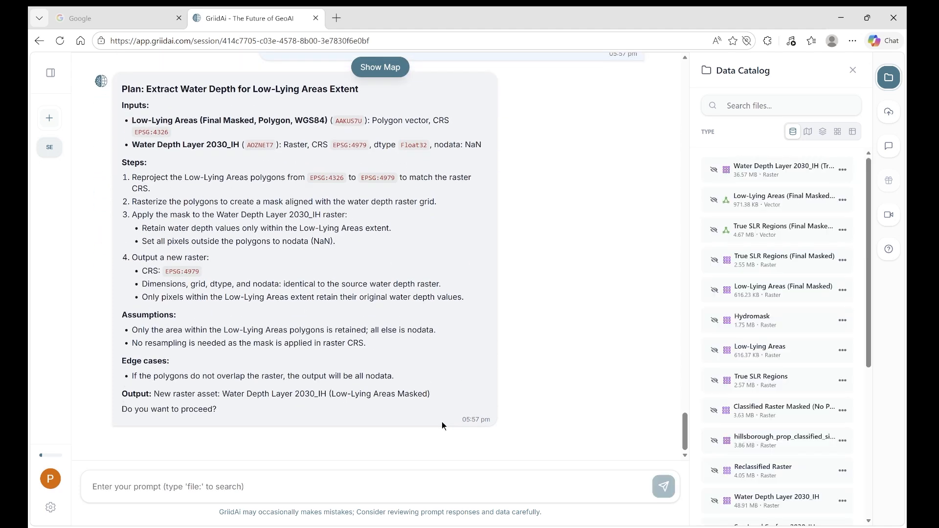
- Approve the Low-Lying Areas water depth extraction plan with the reply "yes"
{"action": "left_click", "coordinate": [382, 482]}
{"action": "type", "text": "yes"}
{"action": "key", "text": "Return"}
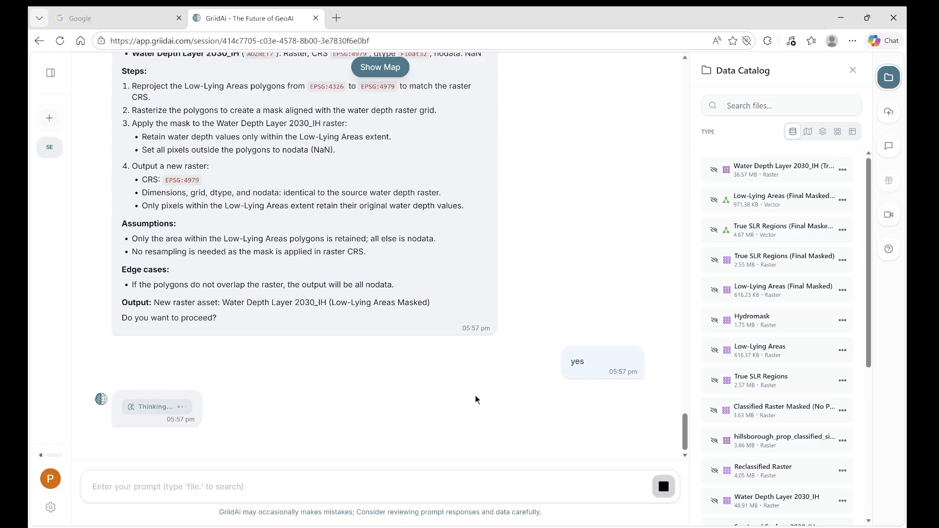
- Show the map with the True SLR masked Water Depth Layer 2030_IH and inspect a pixel's depth value along the coast
{"action": "left_click", "coordinate": [391, 70]}
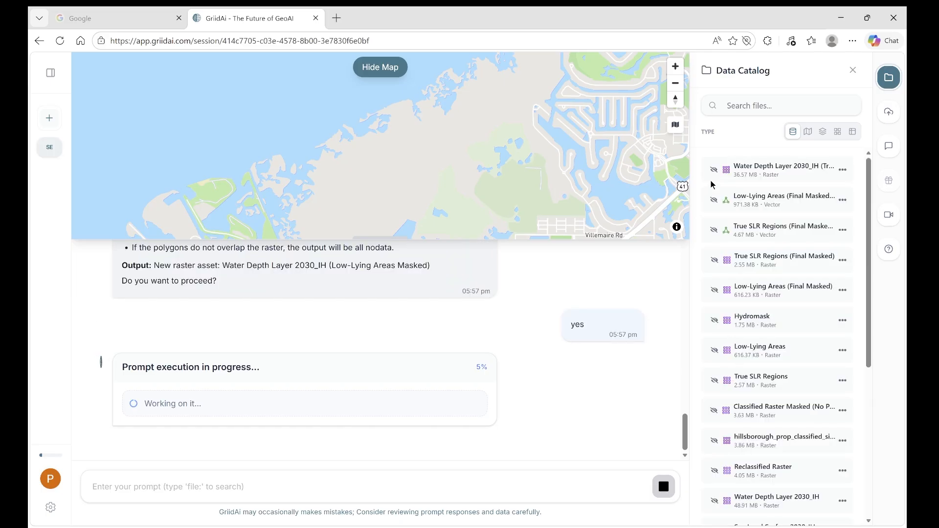
{"action": "left_click", "coordinate": [714, 171]}
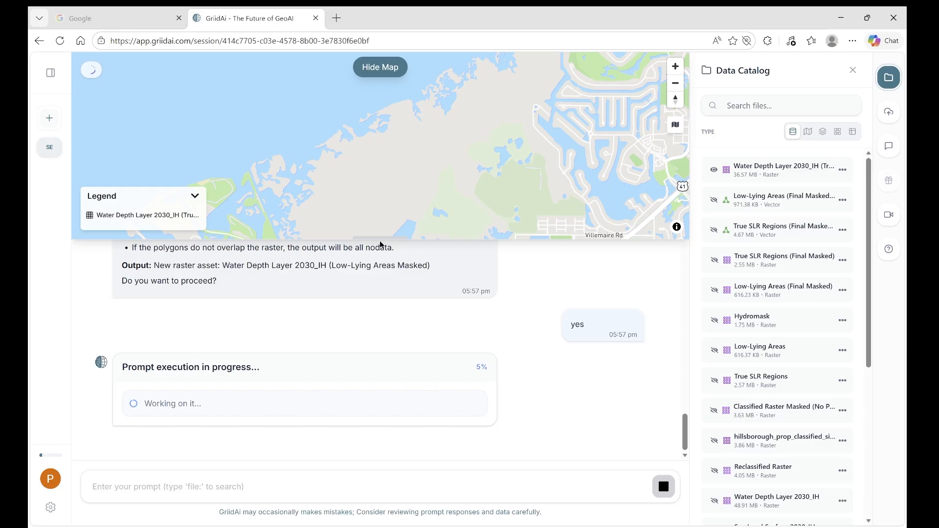
{"action": "left_click_drag", "start_coordinate": [382, 238], "coordinate": [381, 368]}
{"action": "scroll", "coordinate": [366, 213], "scroll_direction": "up", "scroll_amount": 5}
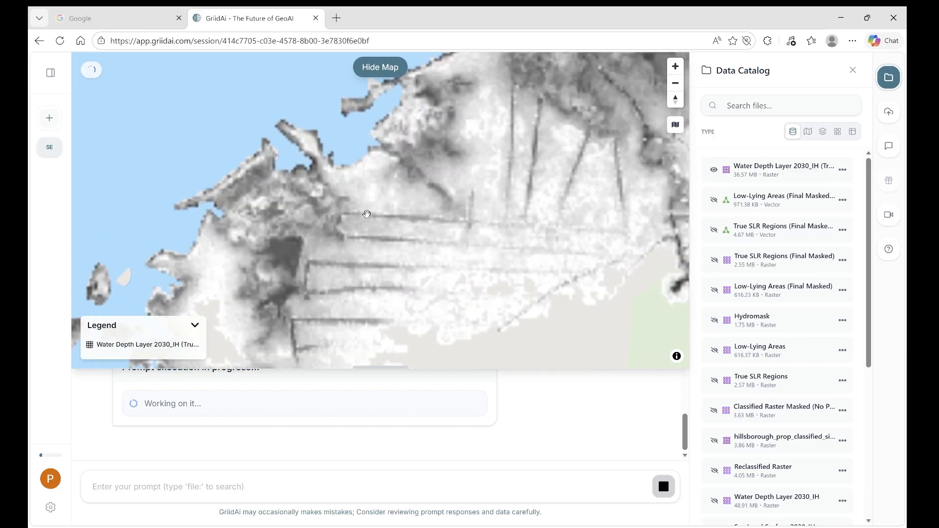
{"action": "left_click", "coordinate": [404, 191]}
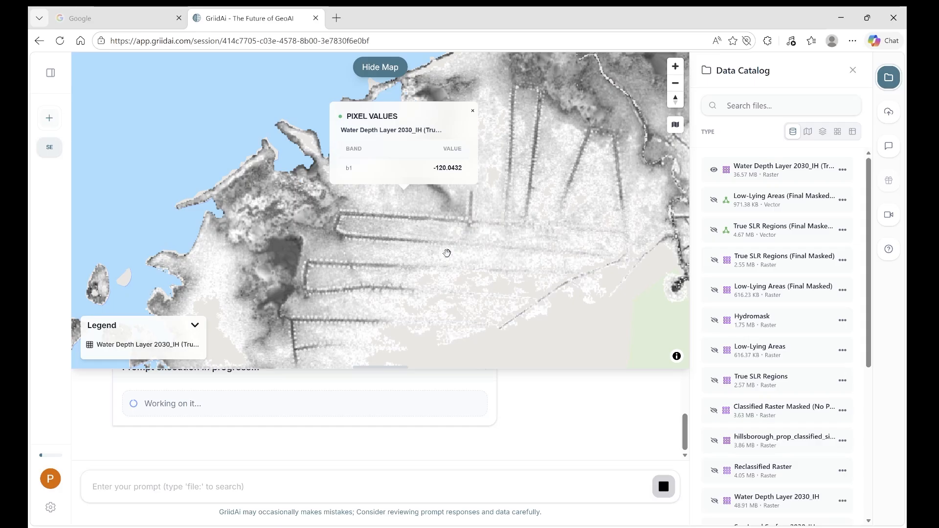
{"action": "scroll", "coordinate": [448, 252], "scroll_direction": "down", "scroll_amount": 3}
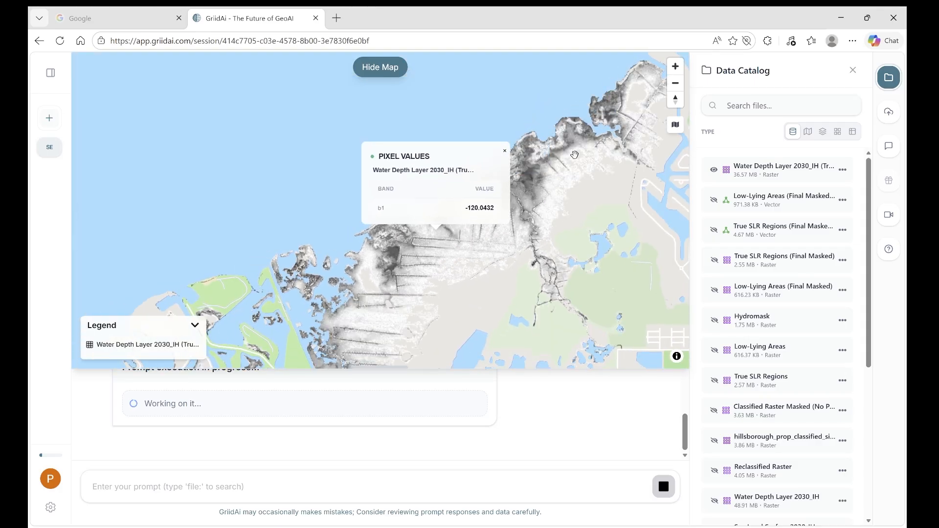
{"action": "left_click_drag", "start_coordinate": [575, 156], "coordinate": [452, 239]}
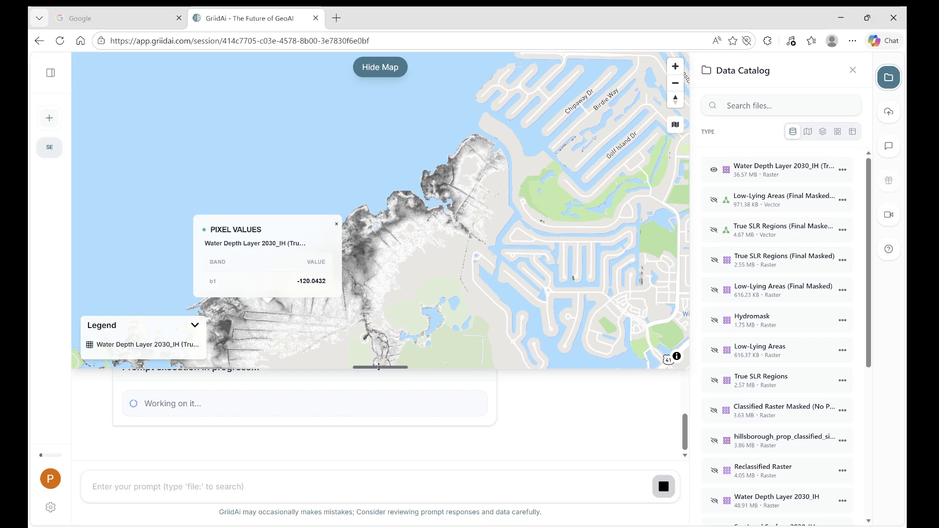
{"action": "left_click_drag", "start_coordinate": [379, 367], "coordinate": [379, 321]}
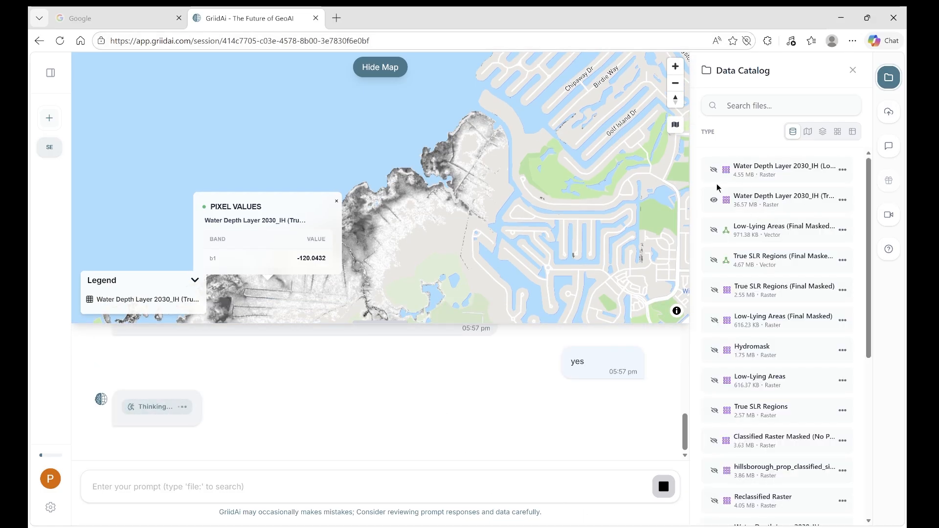
- Display only the Low-Lying Areas masked Water Depth Layer 2030_IH, inspect a pixel's depth value inland, and hide the layer again
{"action": "left_click", "coordinate": [714, 170]}
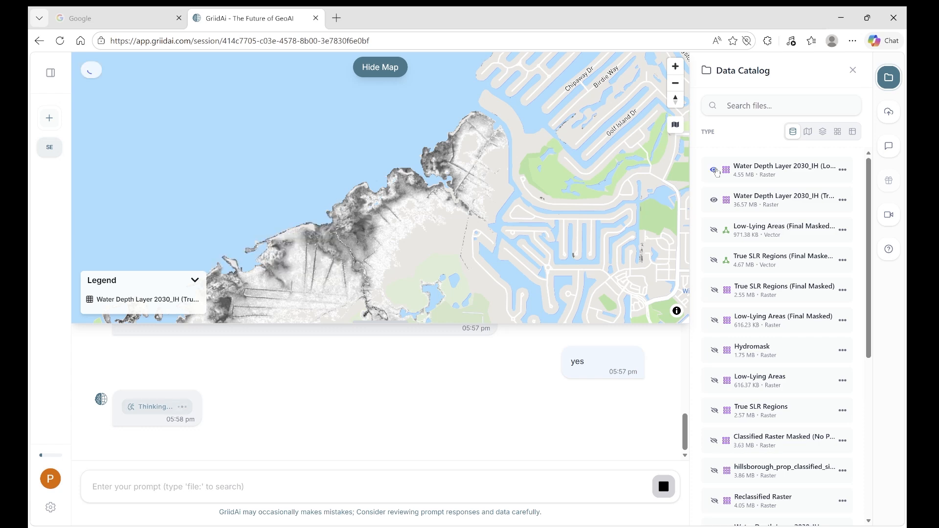
{"action": "left_click", "coordinate": [714, 200]}
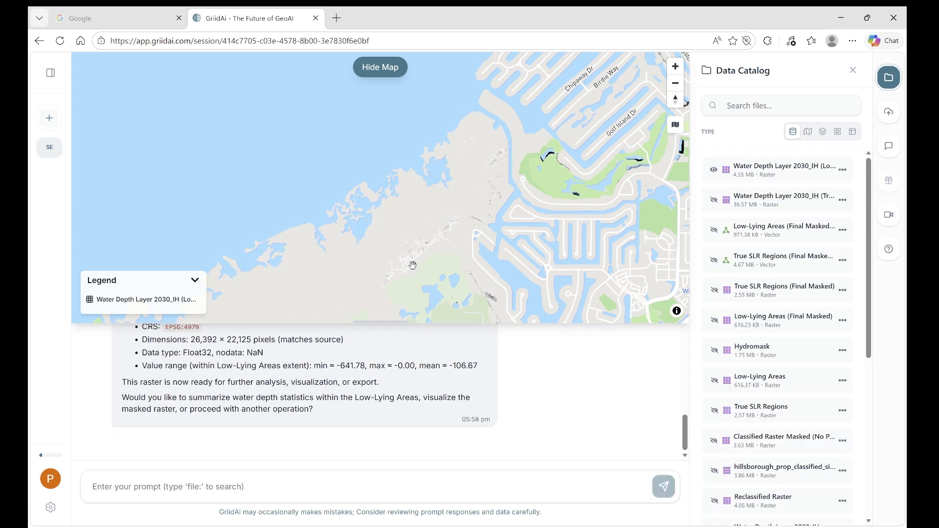
{"action": "scroll", "coordinate": [413, 265], "scroll_direction": "up", "scroll_amount": 5}
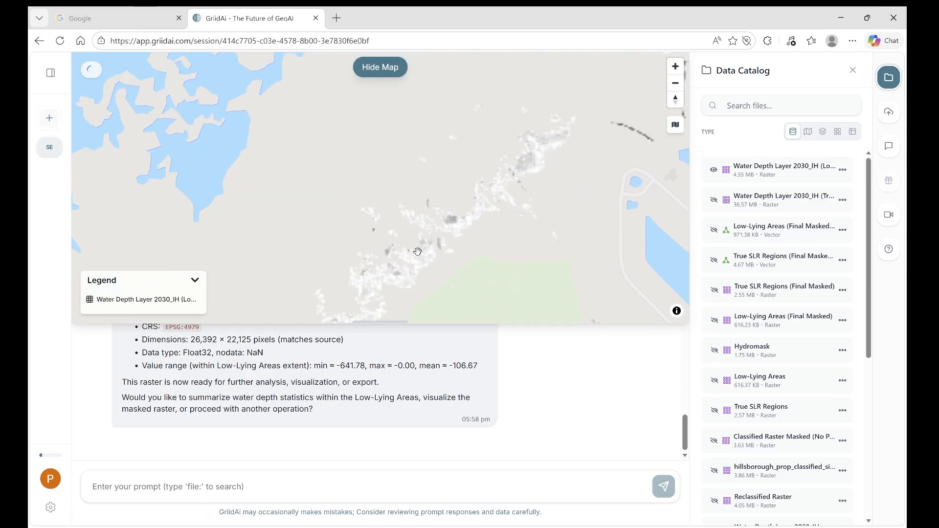
{"action": "scroll", "coordinate": [417, 251], "scroll_direction": "up", "scroll_amount": 5}
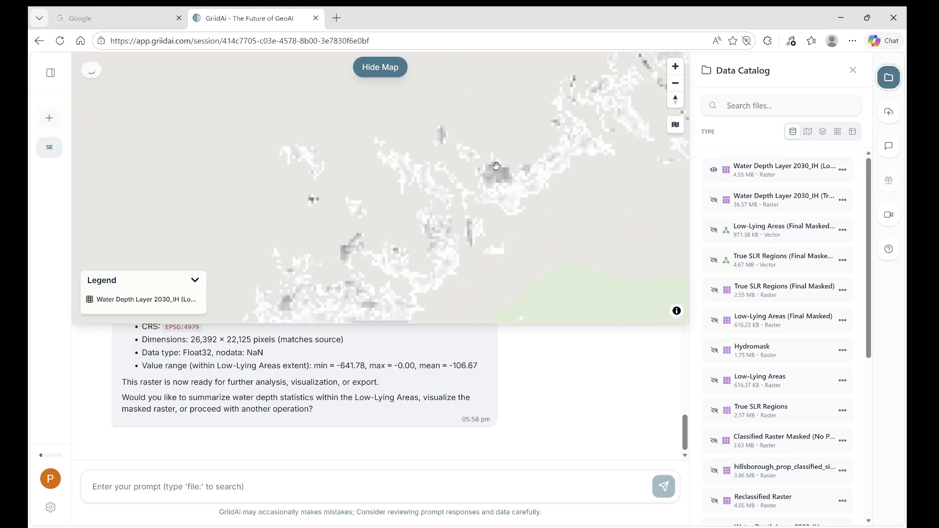
{"action": "left_click", "coordinate": [498, 175]}
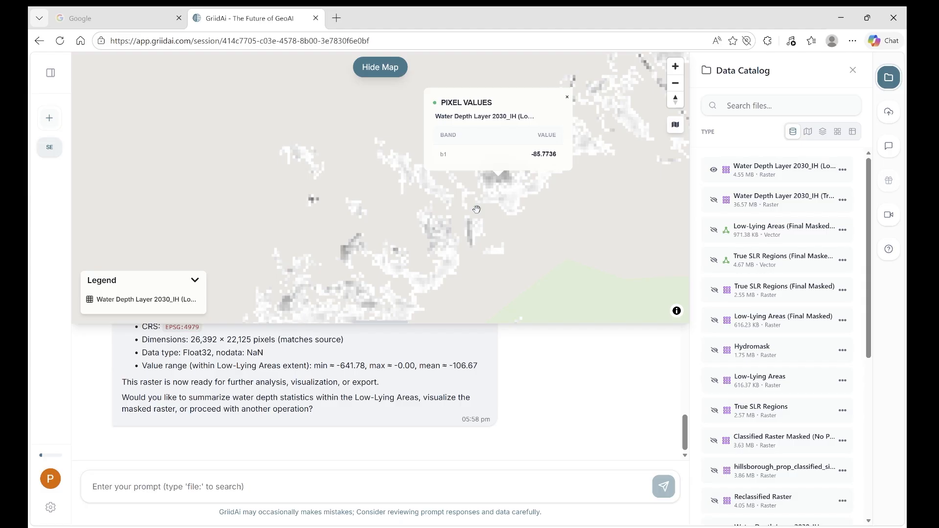
{"action": "left_click", "coordinate": [567, 99]}
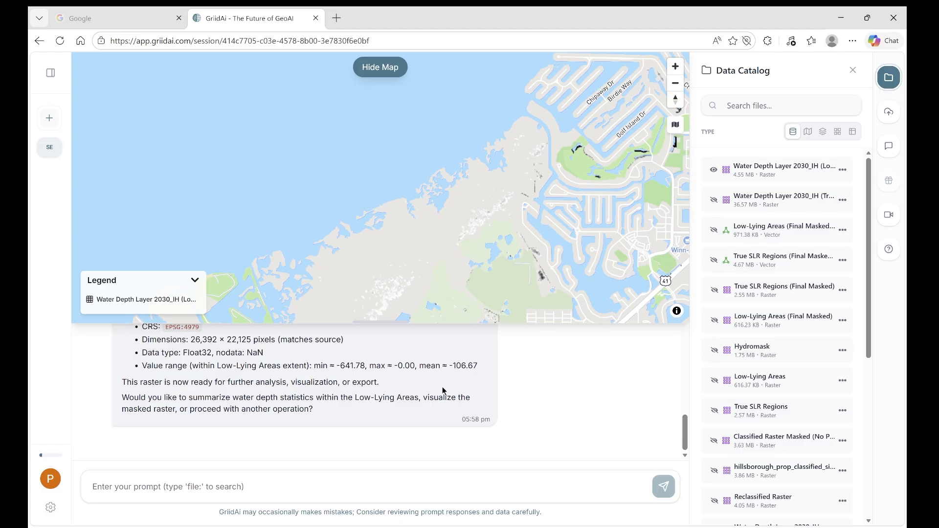
{"action": "scroll", "coordinate": [476, 242], "scroll_direction": "down", "scroll_amount": 3}
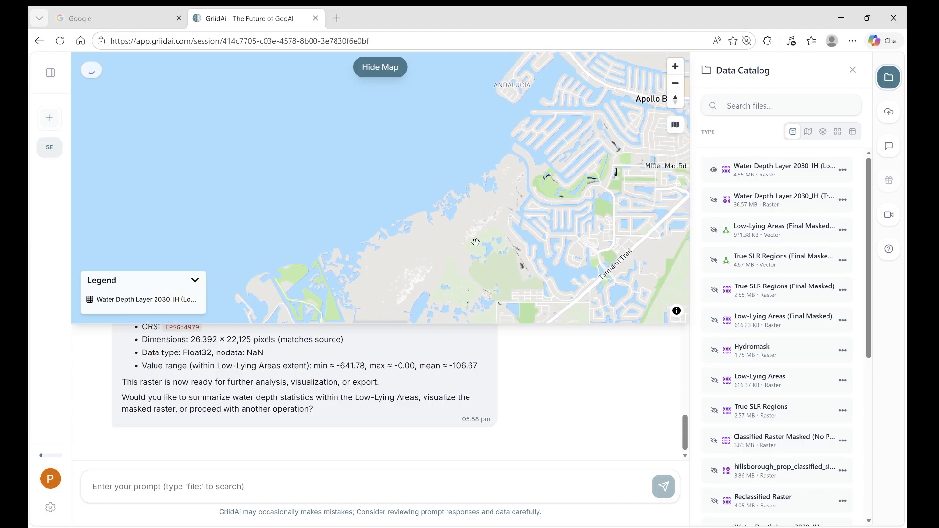
{"action": "left_click_drag", "start_coordinate": [546, 283], "coordinate": [419, 168]}
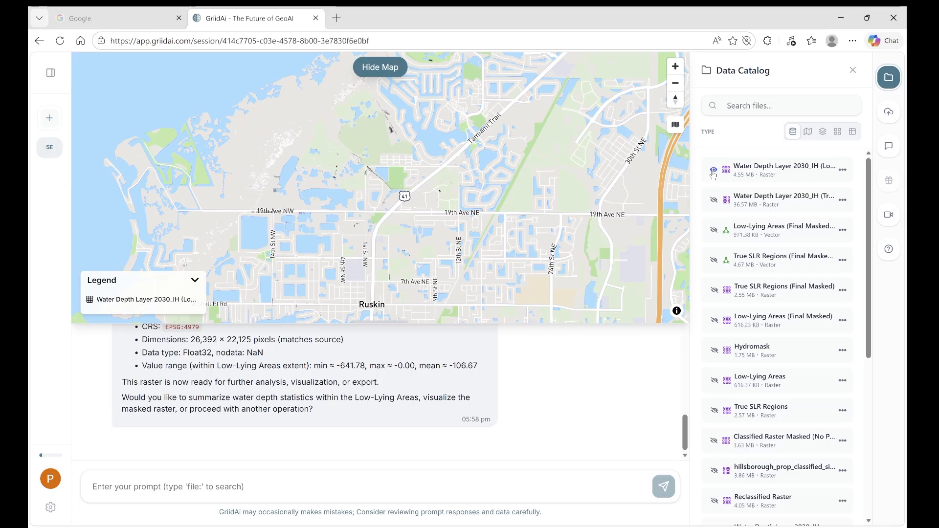
{"action": "left_click", "coordinate": [714, 172]}
{"action": "scroll", "coordinate": [414, 197], "scroll_direction": "down", "scroll_amount": 3}
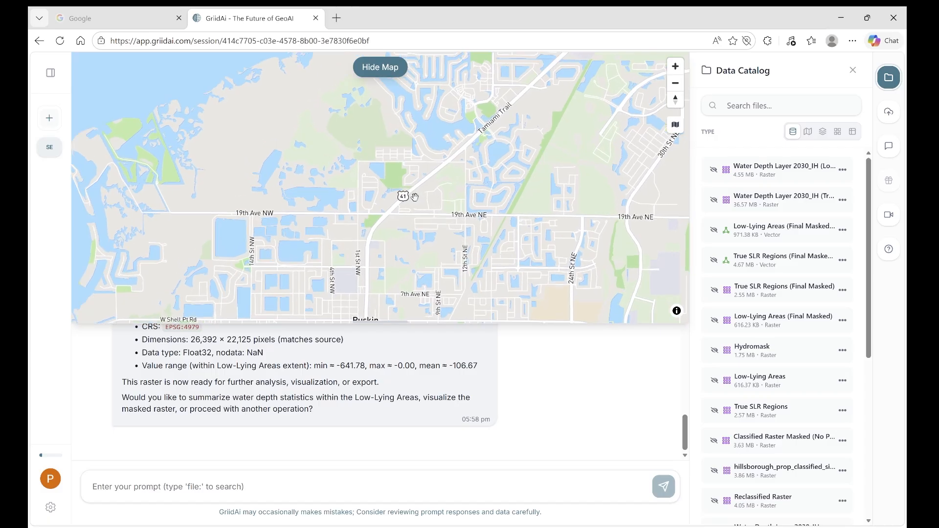
{"action": "scroll", "coordinate": [414, 197], "scroll_direction": "down", "scroll_amount": 2}
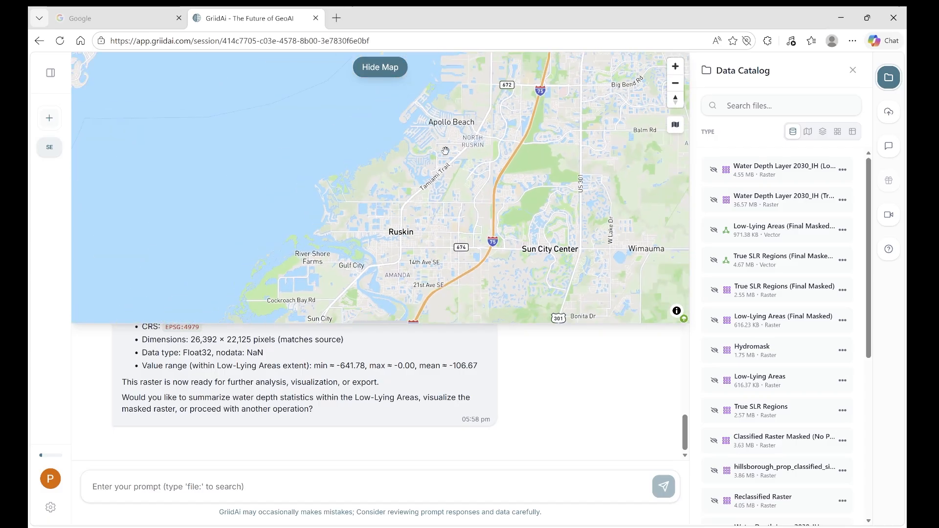
{"action": "left_click_drag", "start_coordinate": [451, 145], "coordinate": [411, 272]}
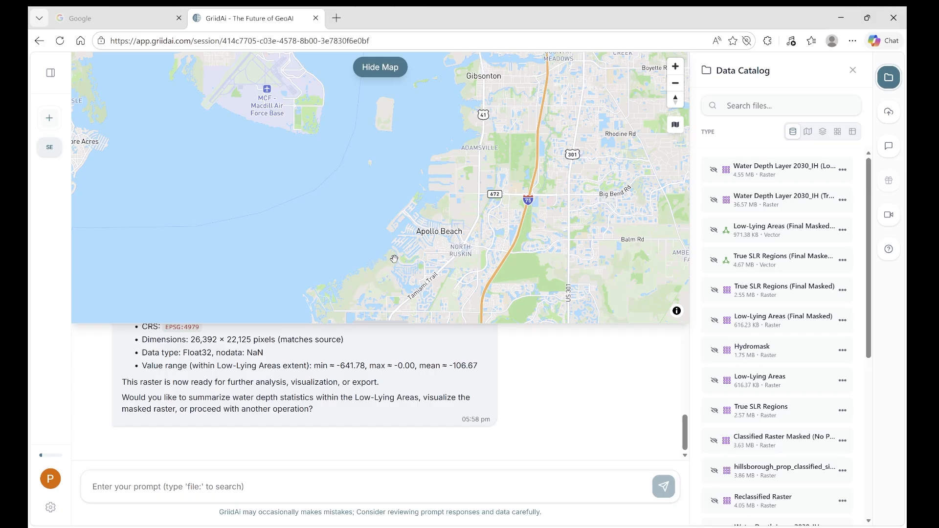
{"action": "scroll", "coordinate": [391, 258], "scroll_direction": "up", "scroll_amount": 3}
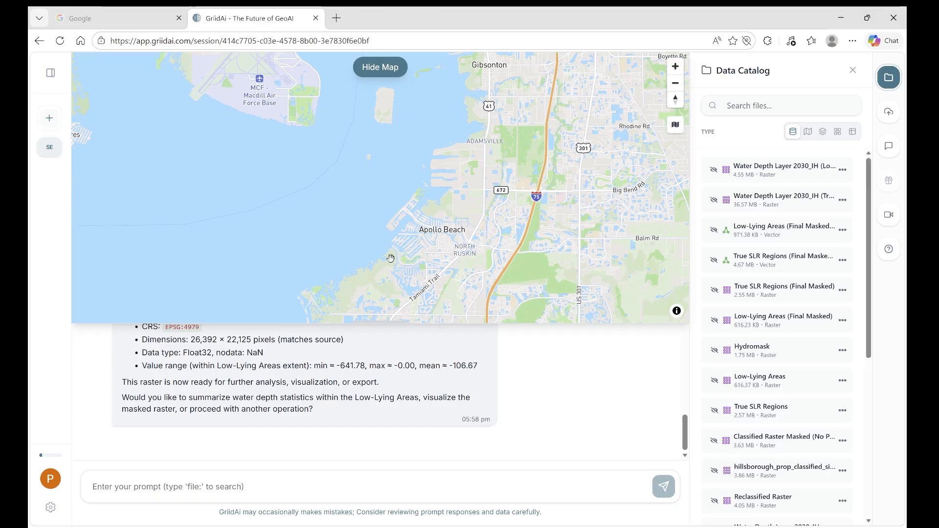
{"action": "scroll", "coordinate": [391, 259], "scroll_direction": "up", "scroll_amount": 1}
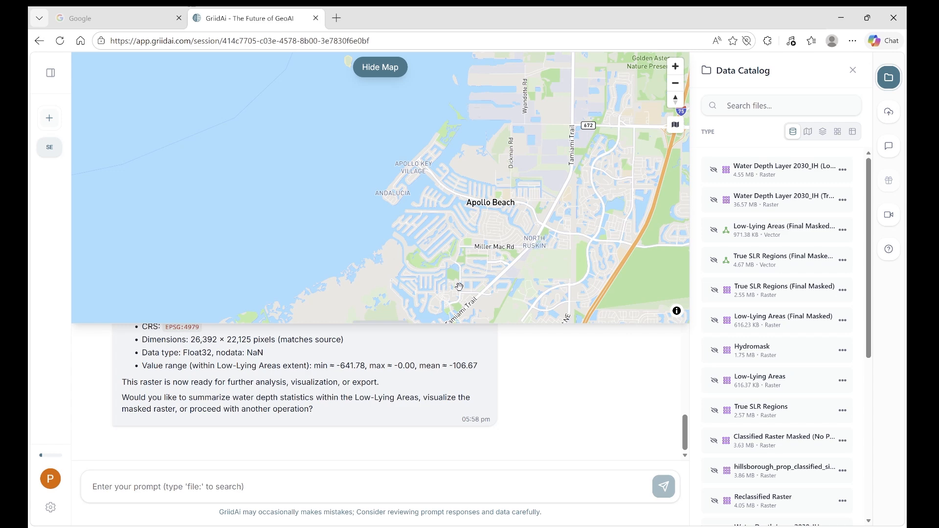